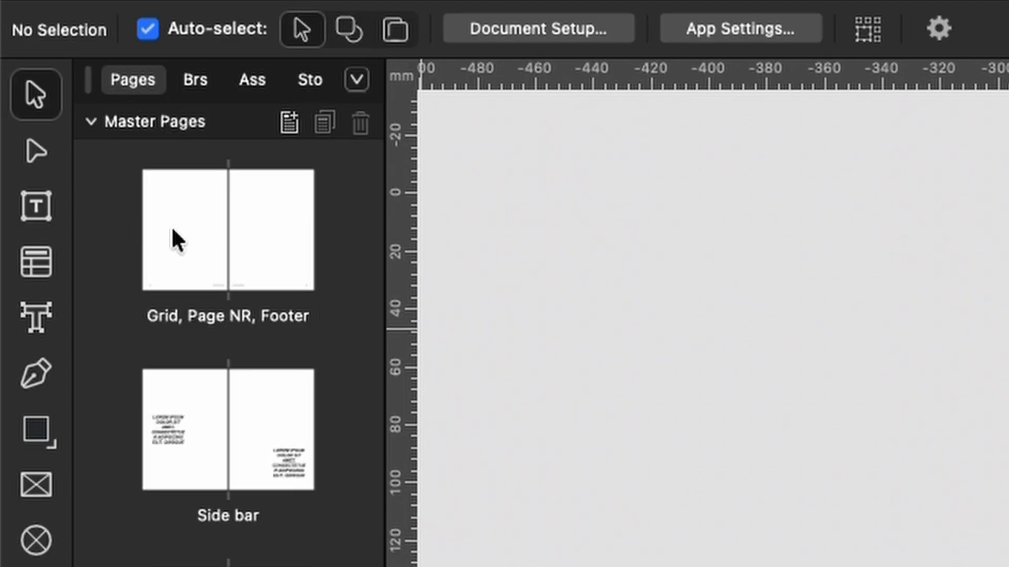
On the Side bar master, move the right page's text frame up until it is level with the left page's text frame.
double_click(184, 257)
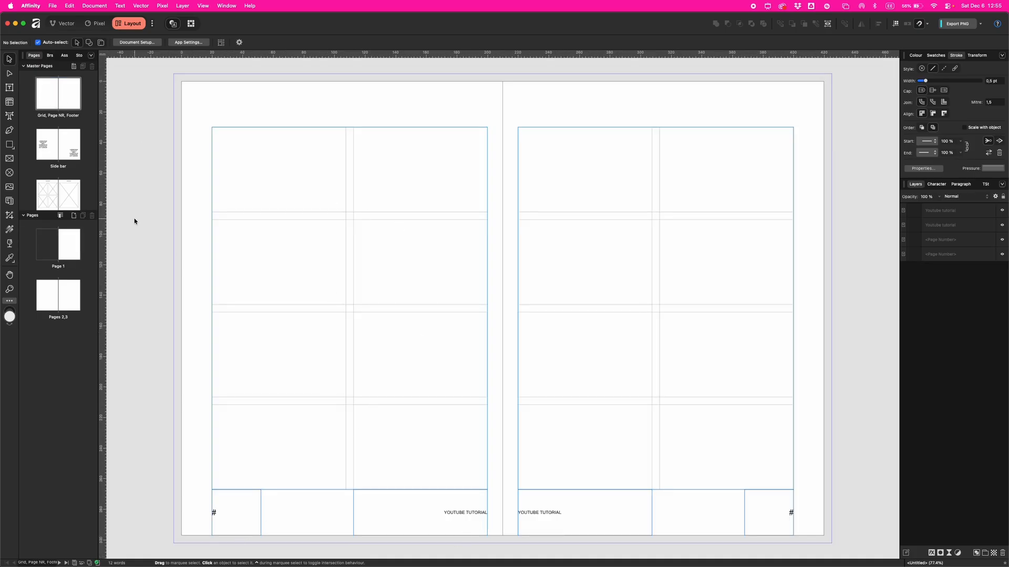
double_click(52, 142)
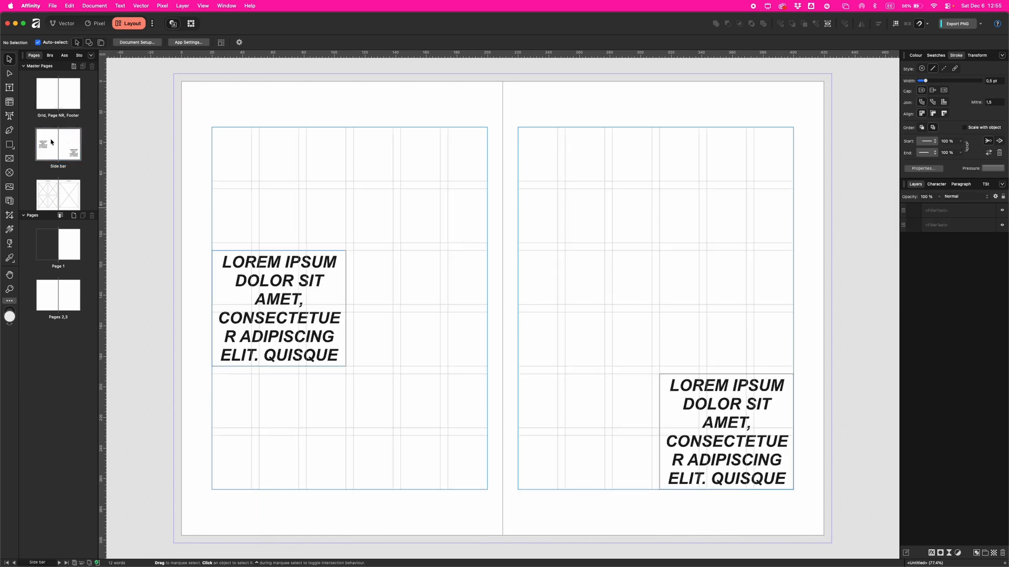
click(320, 337)
click(704, 468)
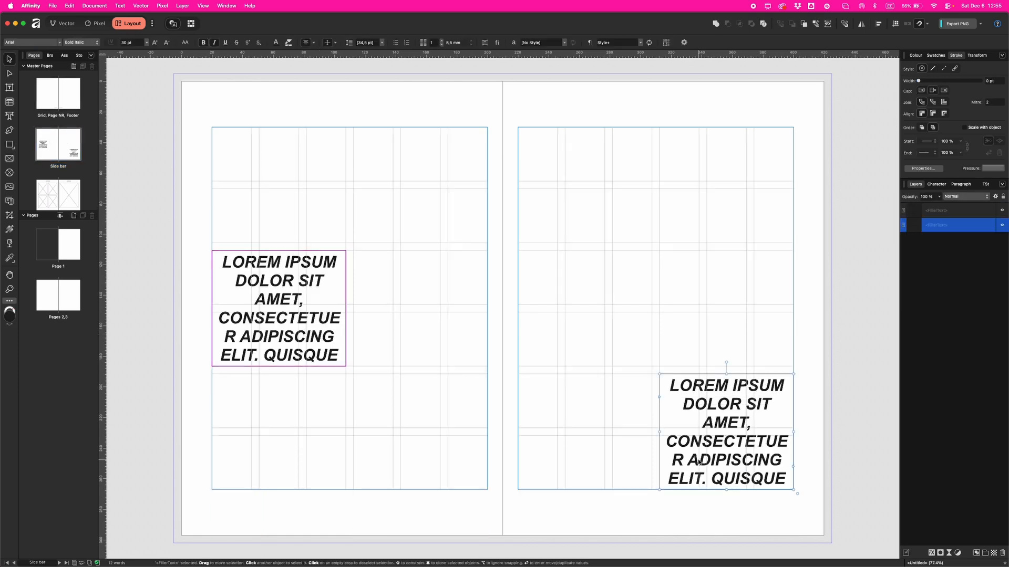
drag(717, 470, 734, 348)
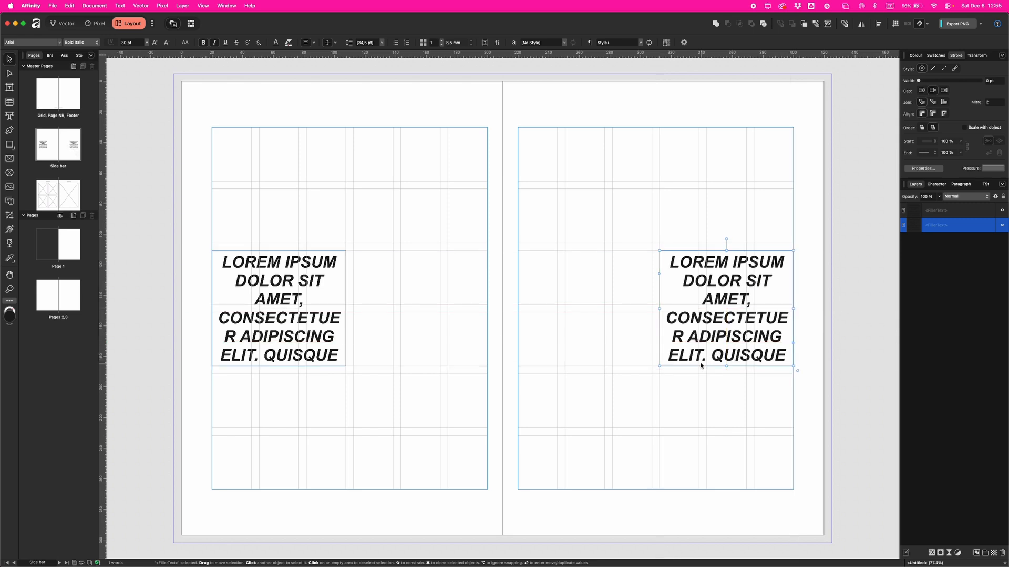
Apply the Grid, Page NR, Footer master to the Side bar master with Conform Page Layout and Replace Existing enabled, and reopen the Side bar master.
double_click(52, 201)
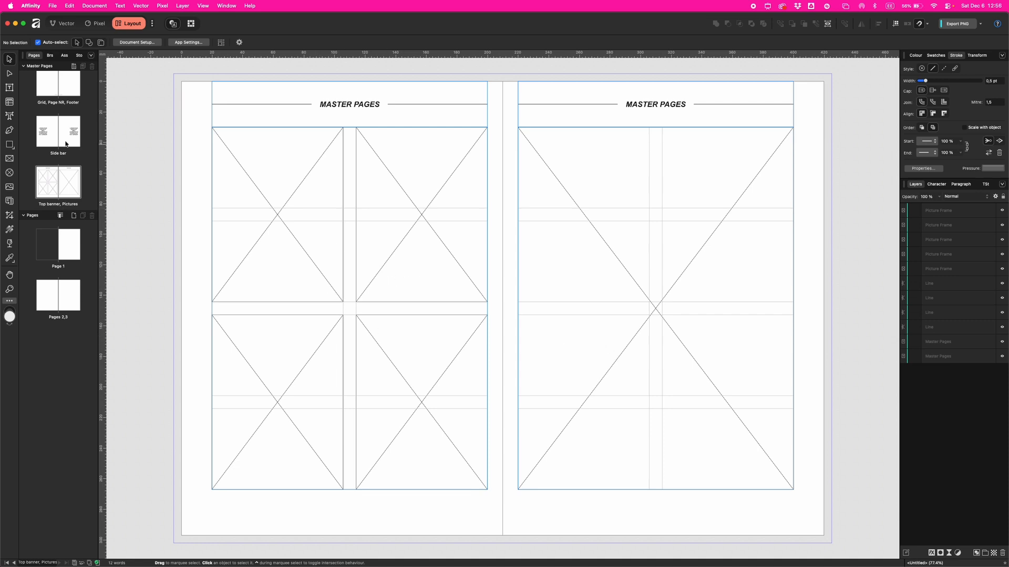
scroll(58, 123, up, 2)
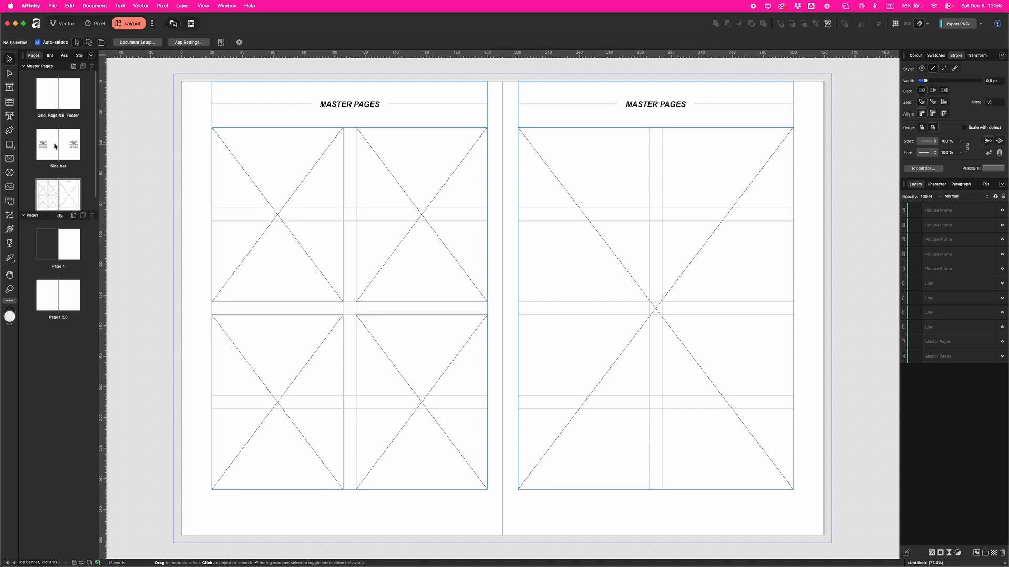
double_click(55, 146)
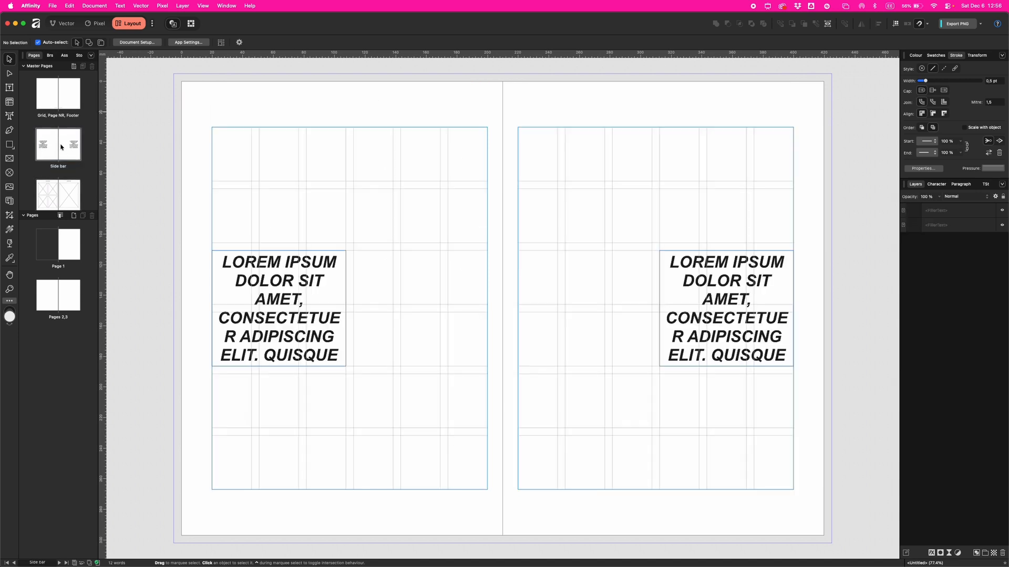
double_click(53, 100)
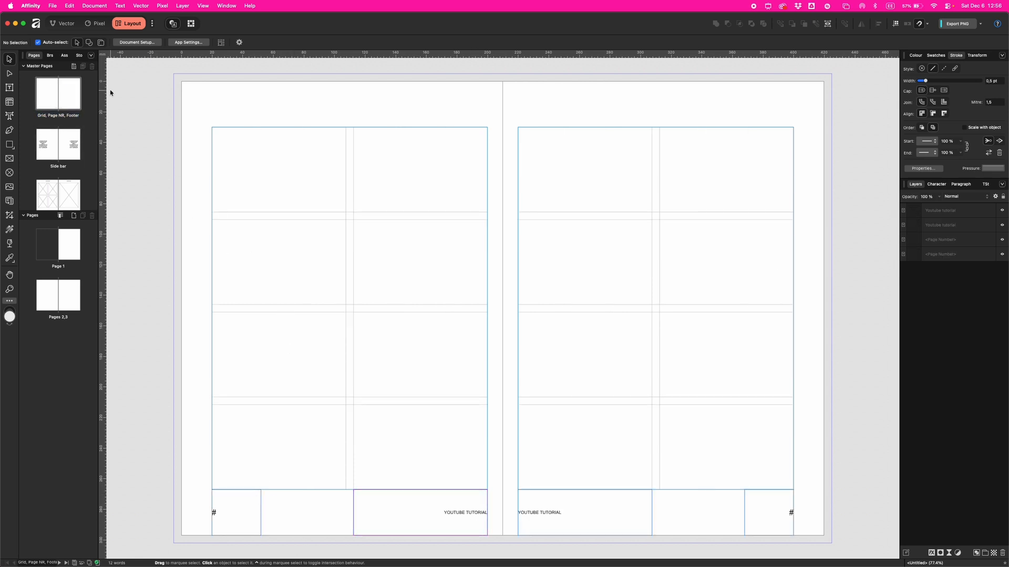
right_click(63, 145)
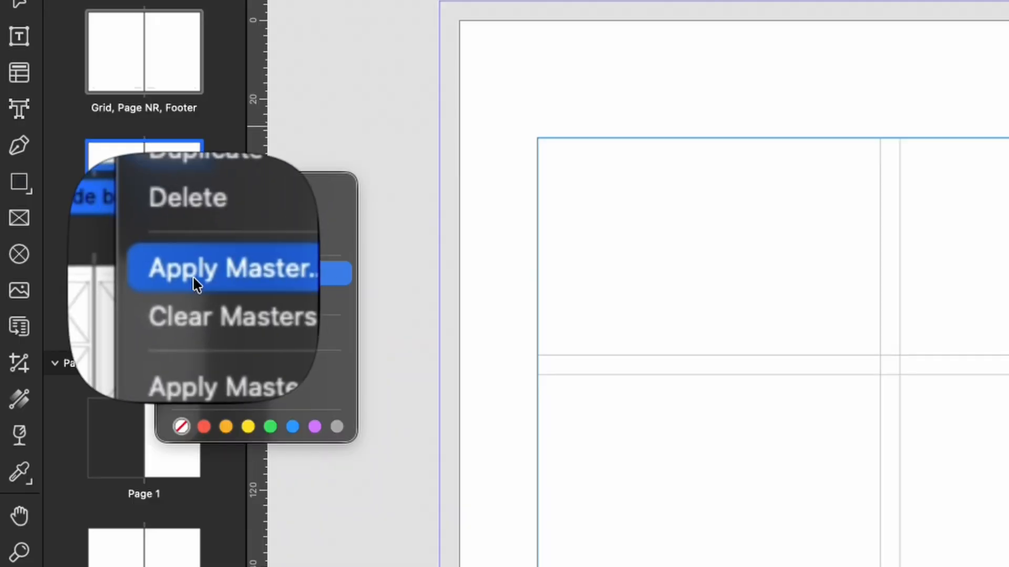
click(216, 275)
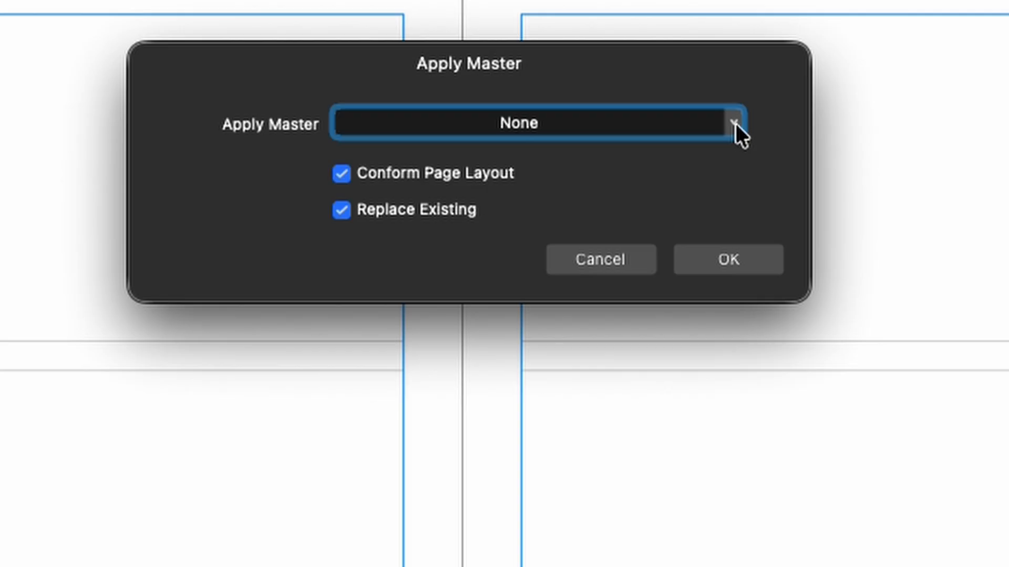
click(736, 124)
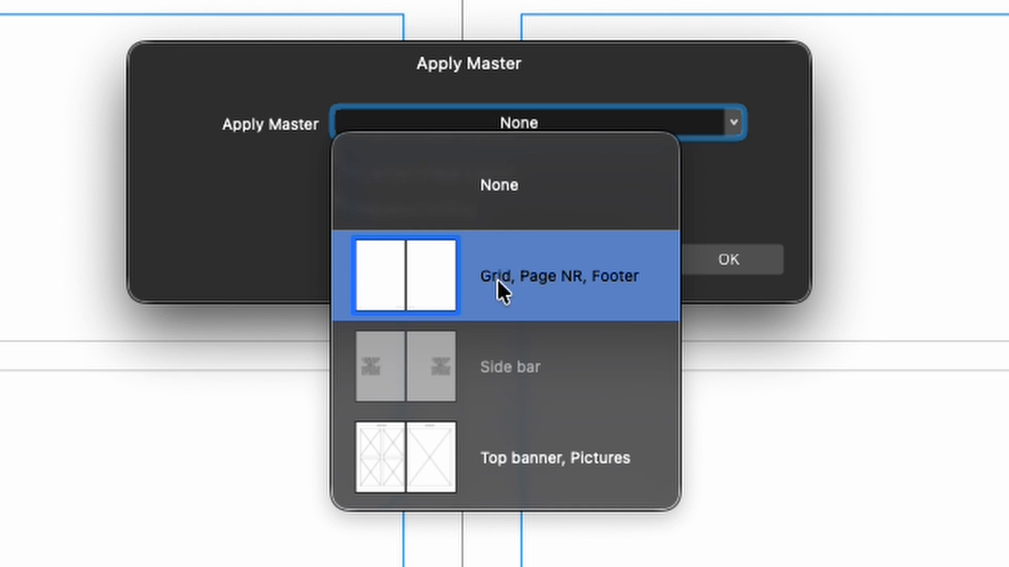
click(497, 284)
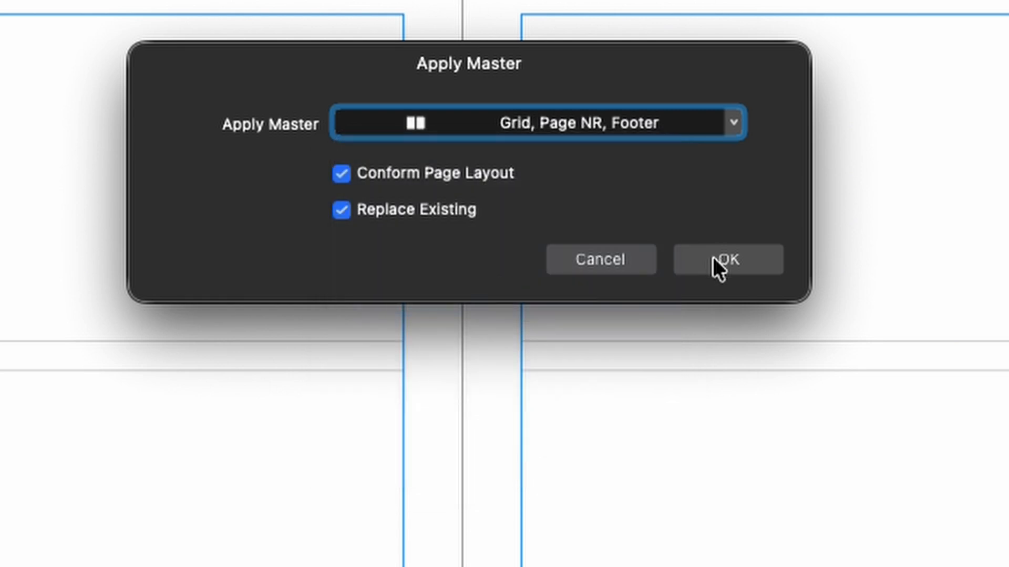
click(714, 259)
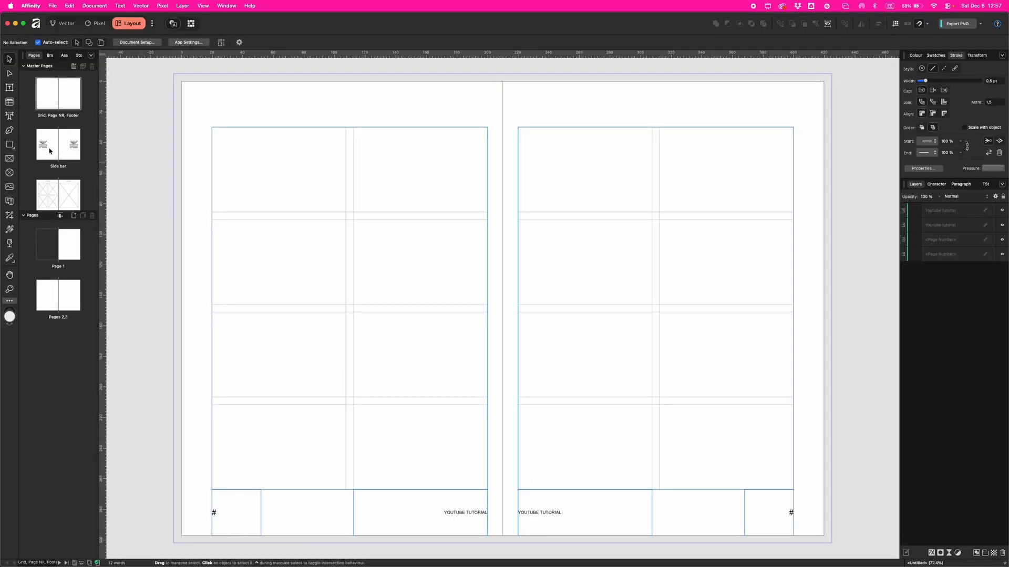
click(50, 150)
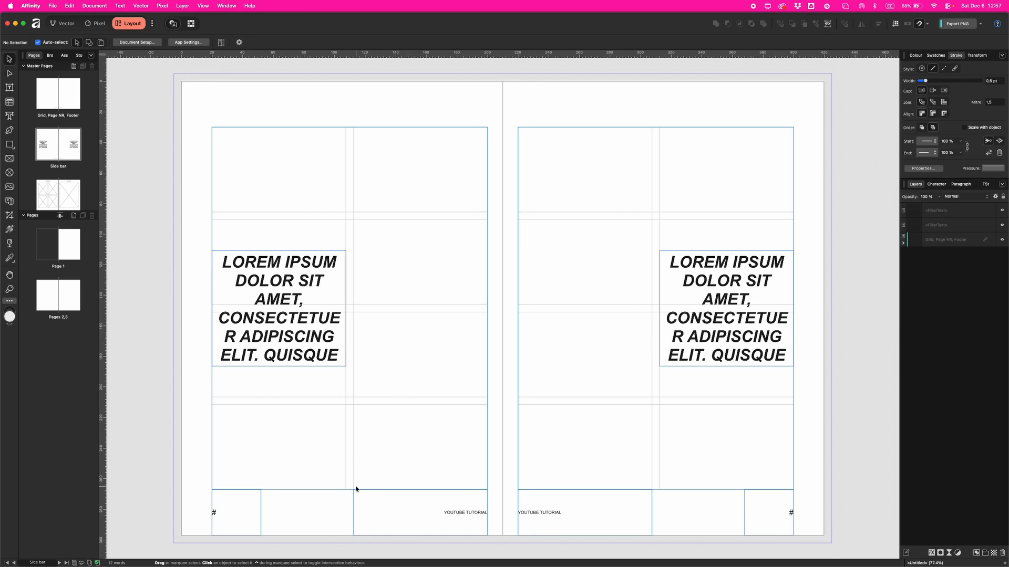
click(279, 337)
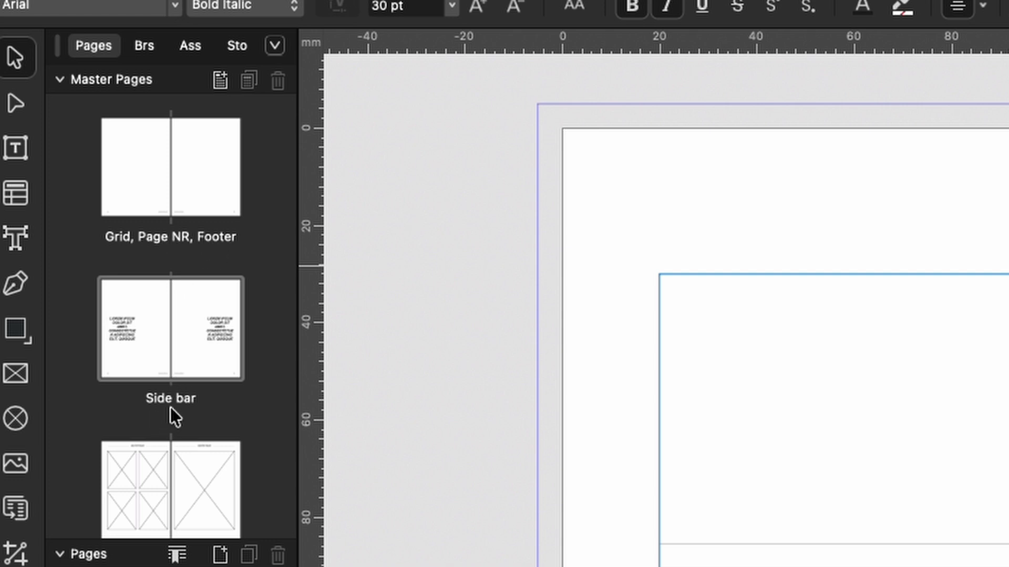
scroll(188, 399, down, 3)
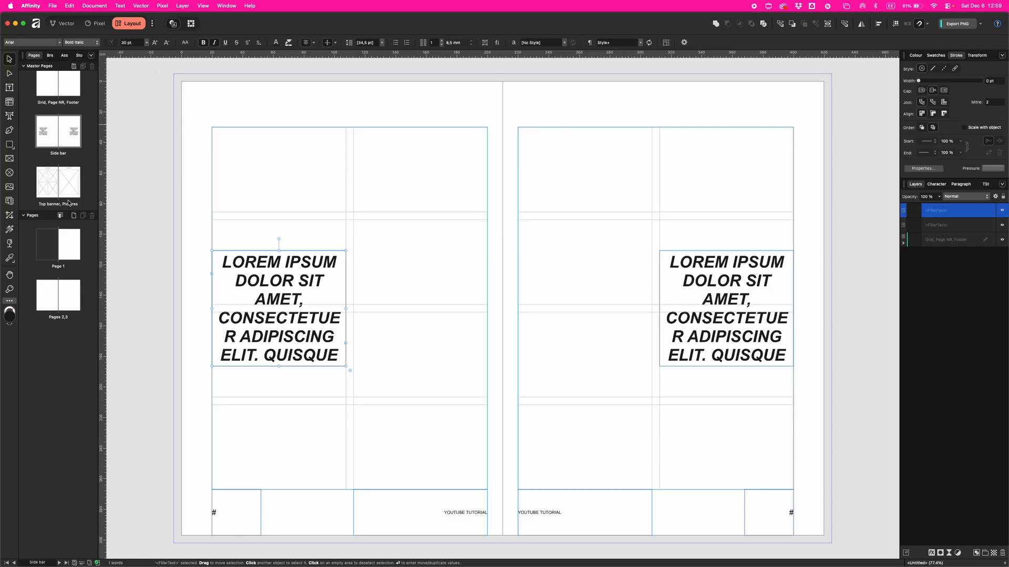
click(141, 178)
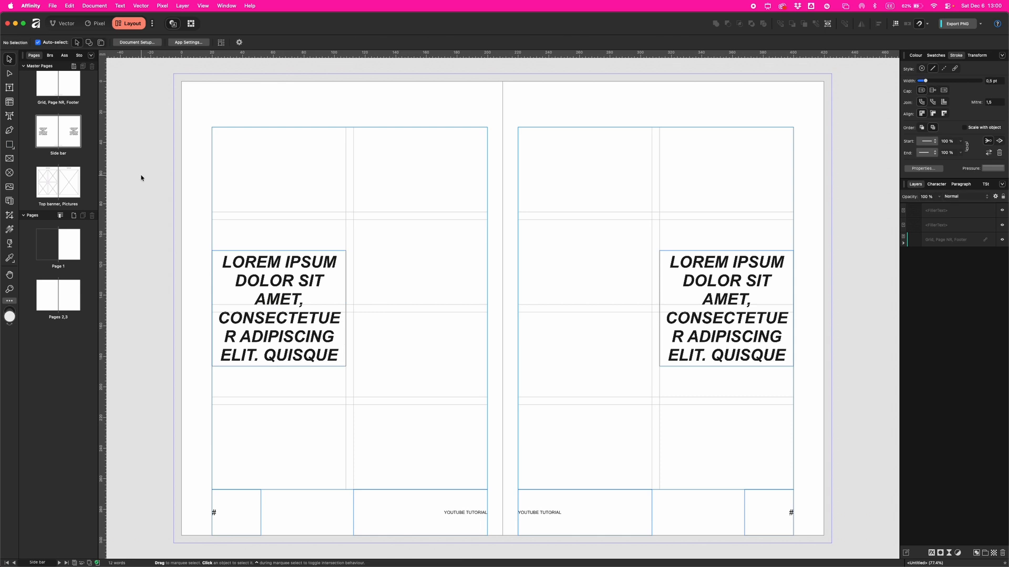
Open page 1 and apply the Grid, Page NR, Footer master to it.
double_click(65, 254)
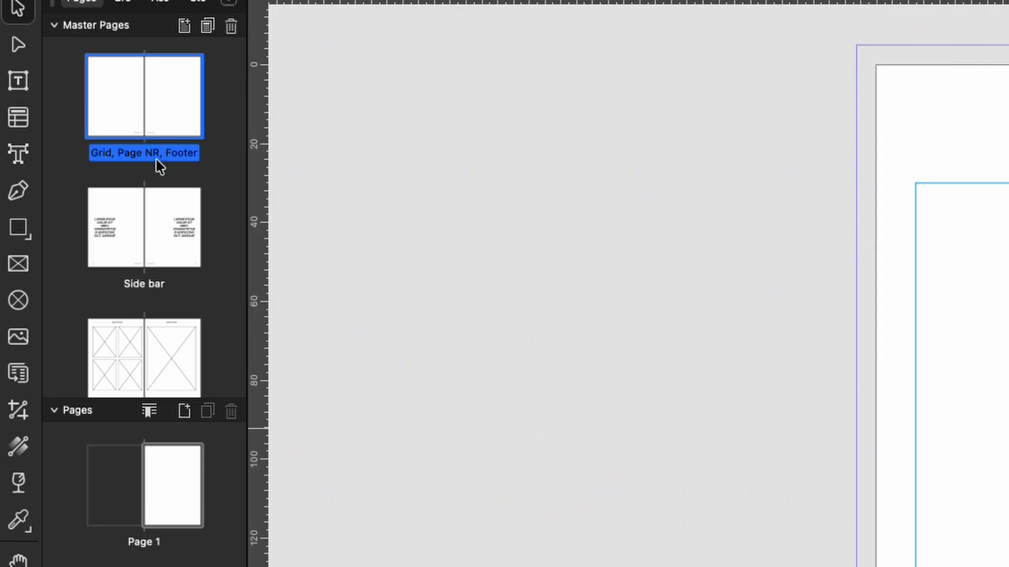
click(66, 141)
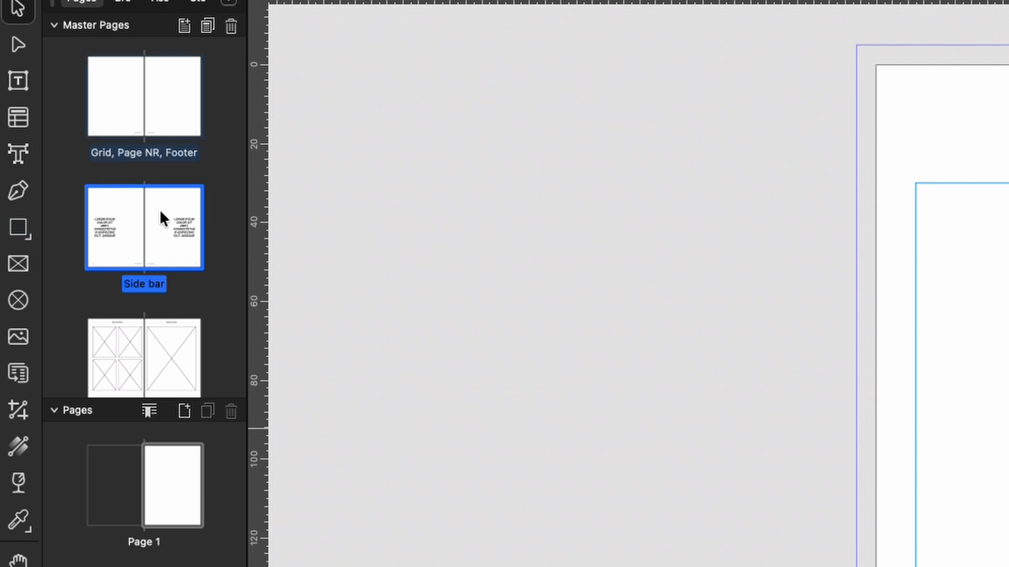
click(175, 374)
click(185, 243)
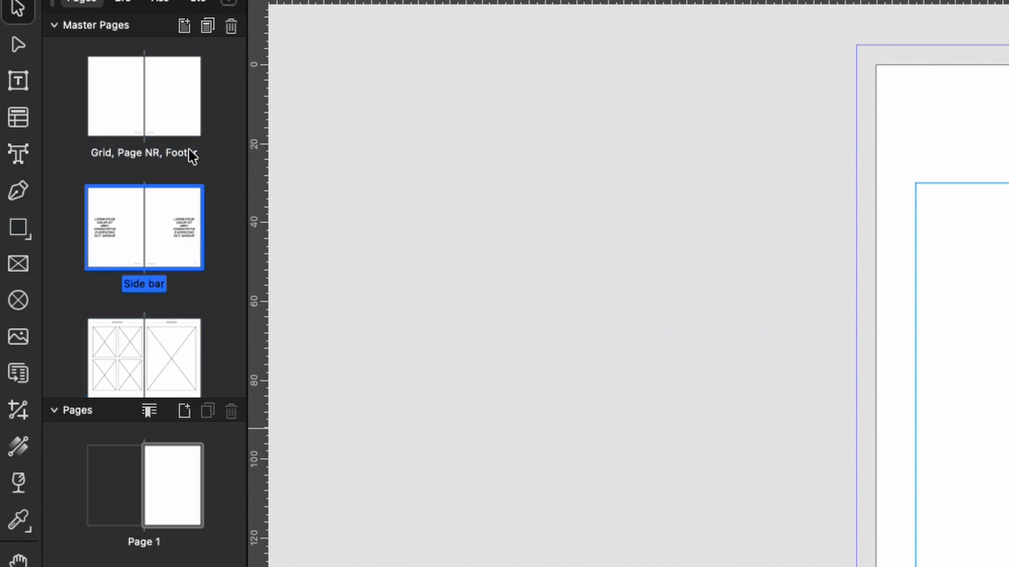
drag(192, 156, 163, 492)
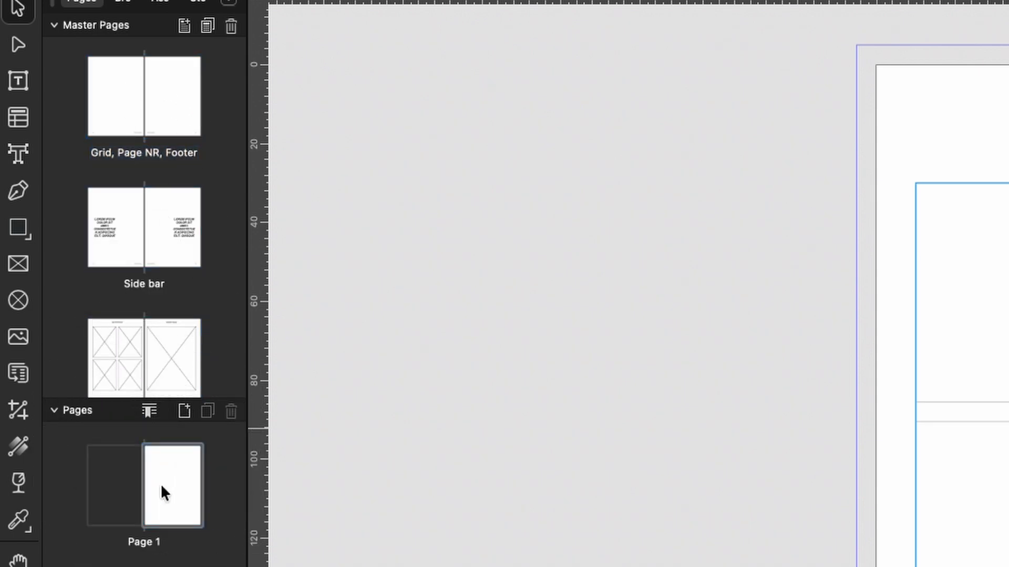
Apply the Side bar master to page 2 and the Top banner, Pictures master to page 3.
scroll(851, 523, down, 5)
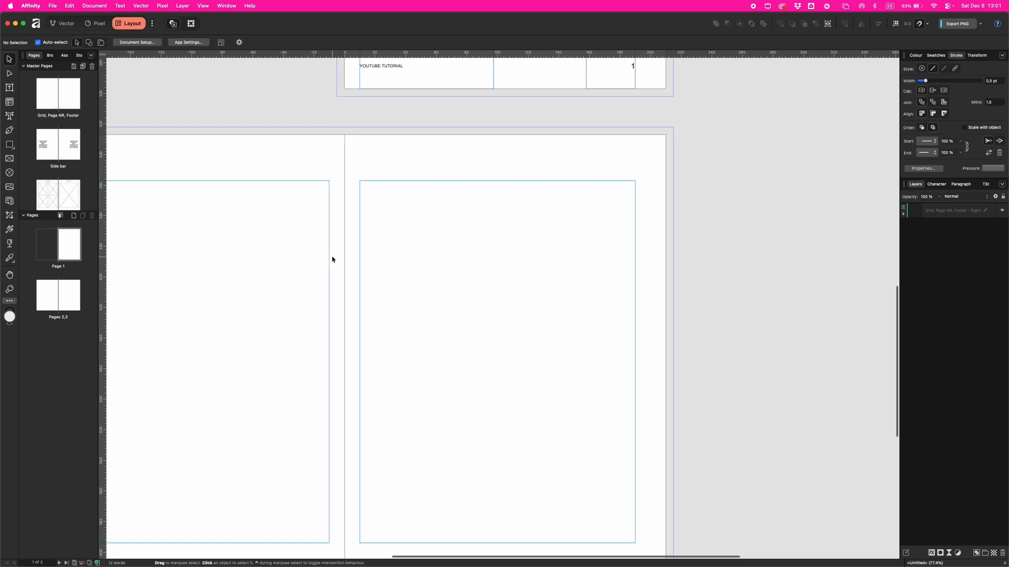
scroll(332, 259, down, 2)
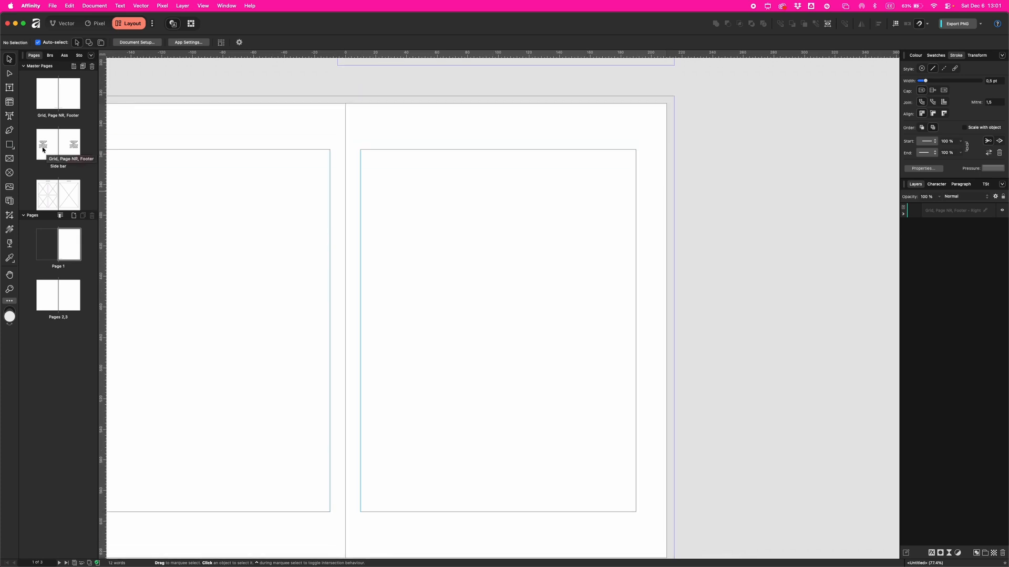
drag(43, 150, 49, 293)
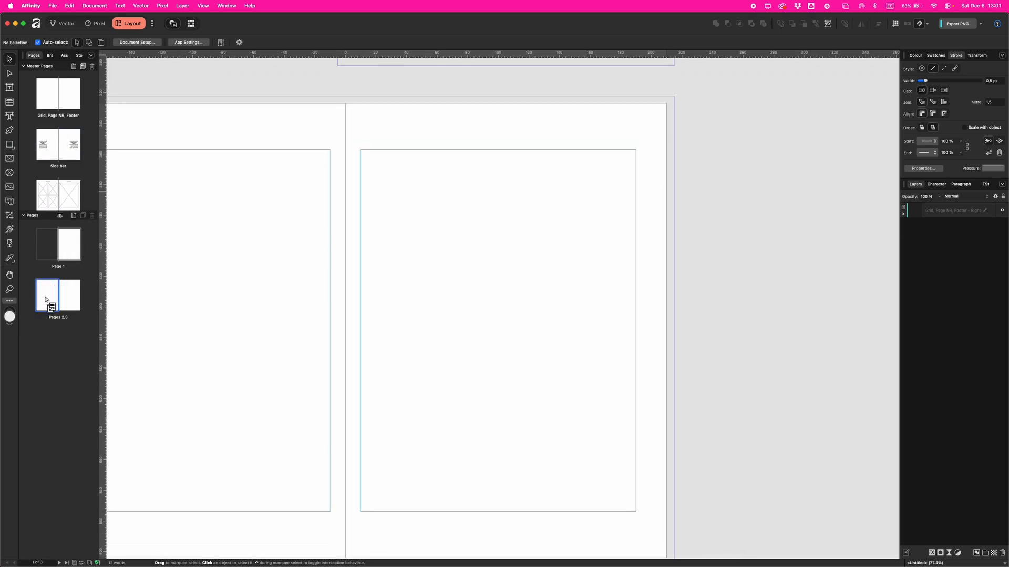
drag(71, 187, 71, 239)
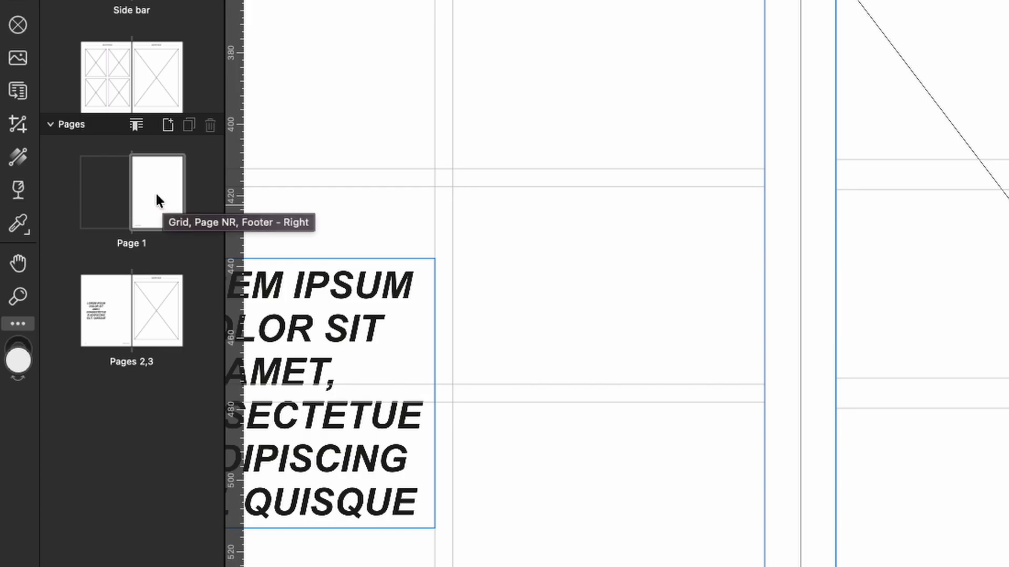
Apply the Top banner, Pictures master to page 1, replacing the existing master, migrating content and conforming the page size.
click(156, 195)
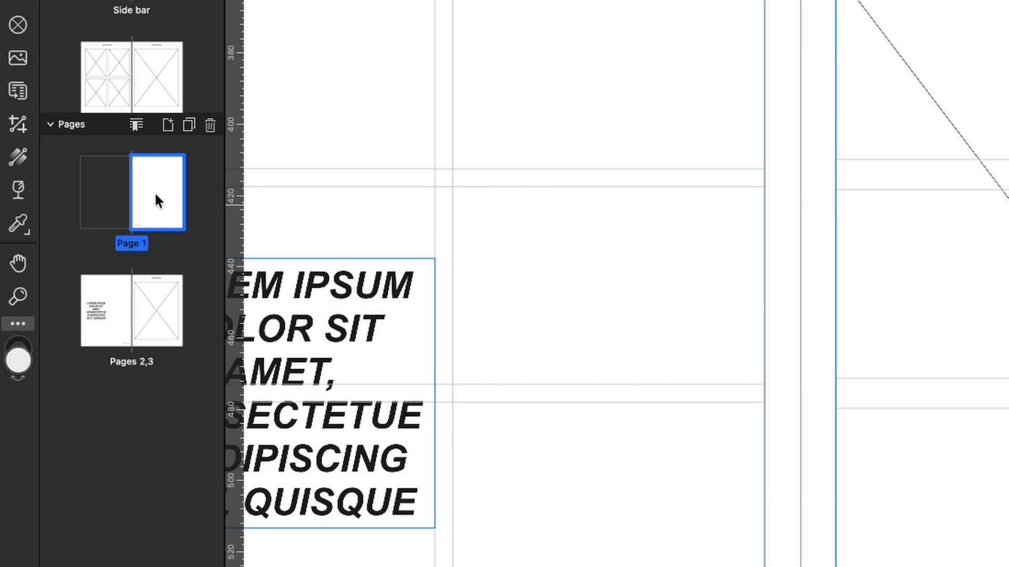
right_click(156, 199)
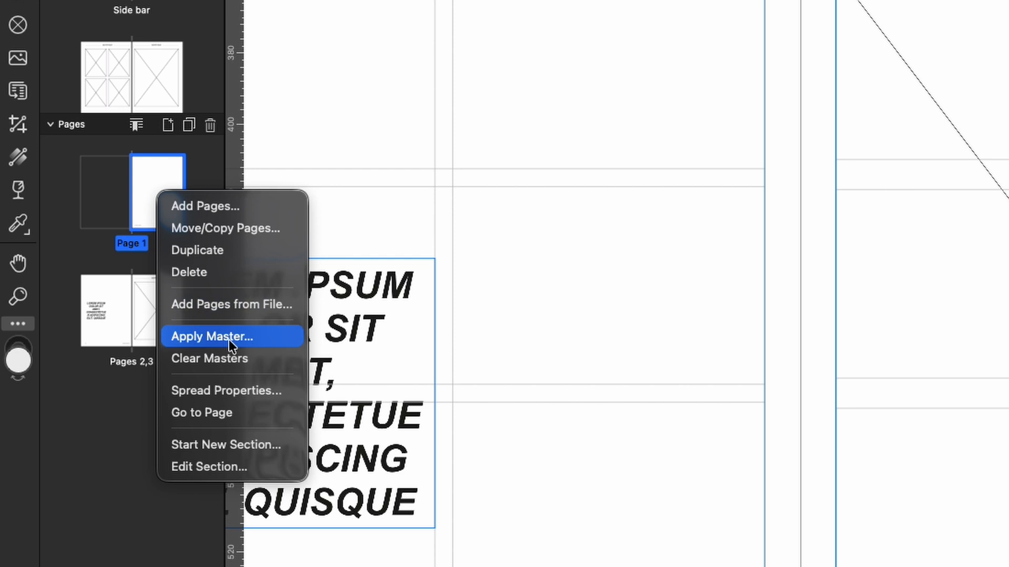
click(210, 335)
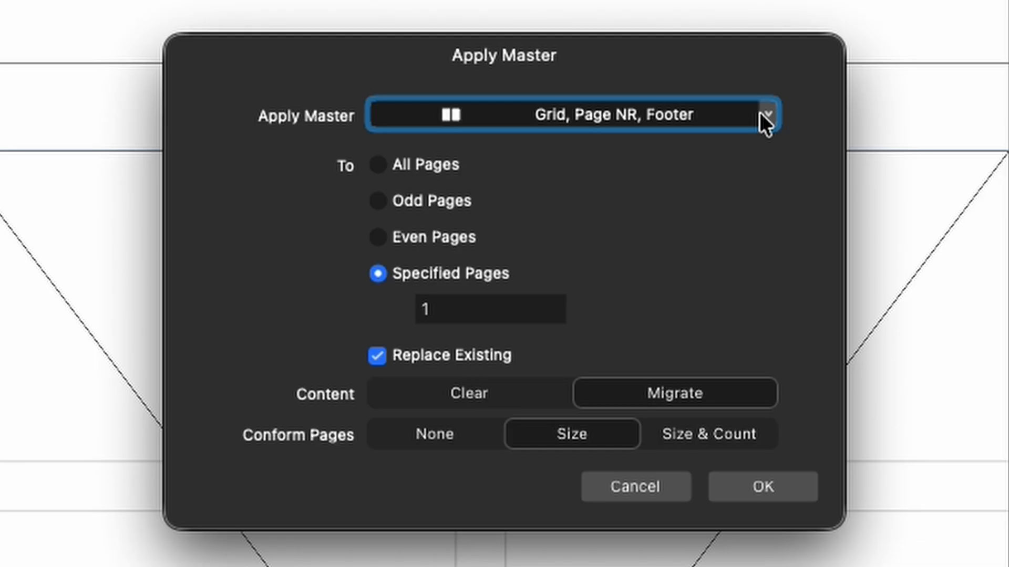
click(768, 108)
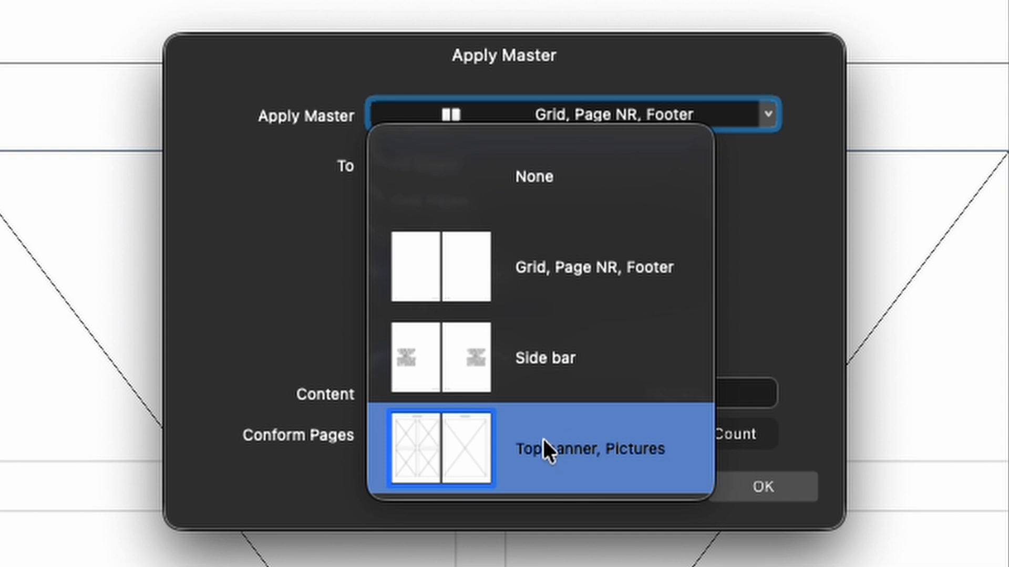
click(537, 454)
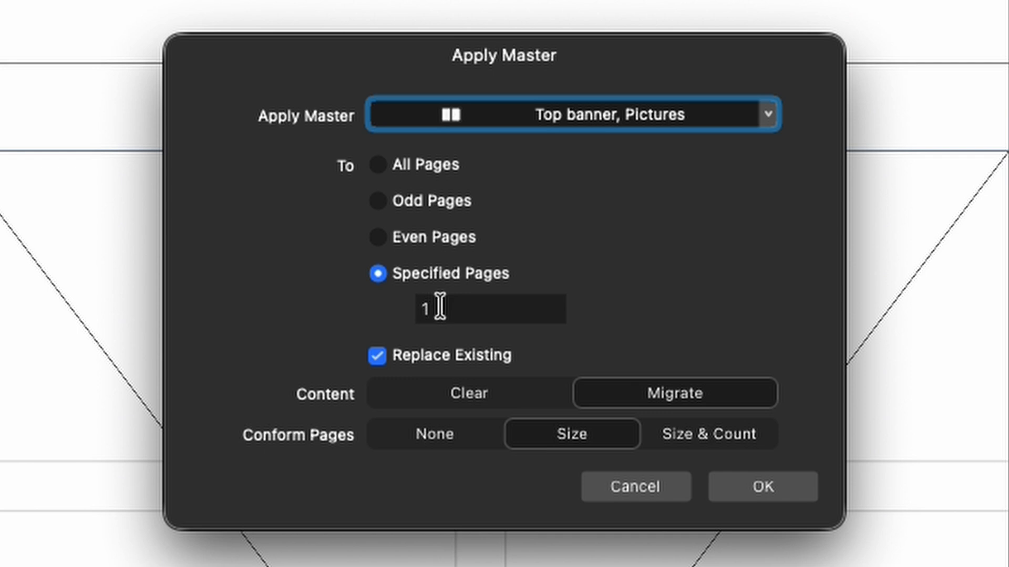
click(777, 496)
scroll(543, 206, up, 10)
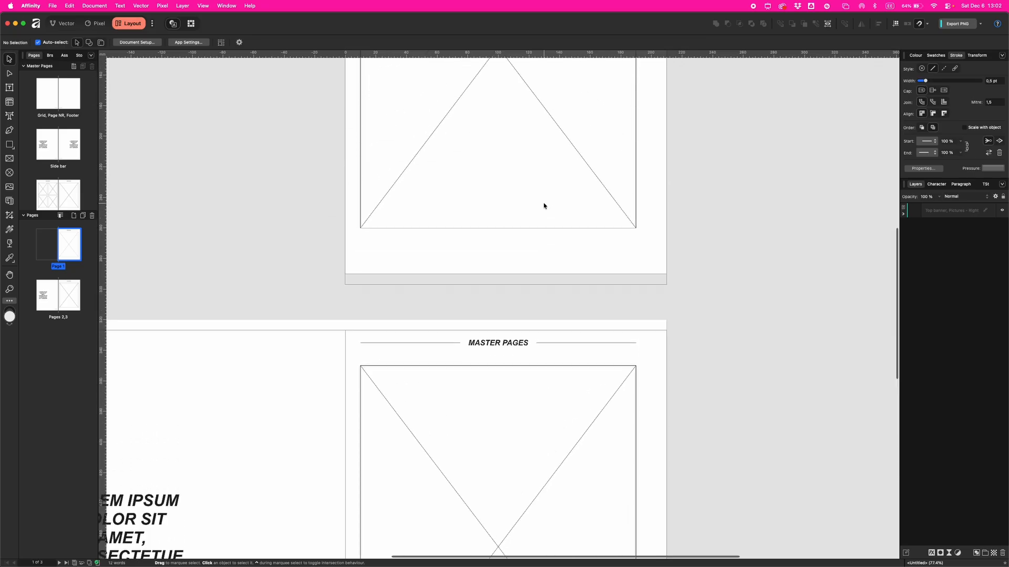
scroll(543, 206, up, 5)
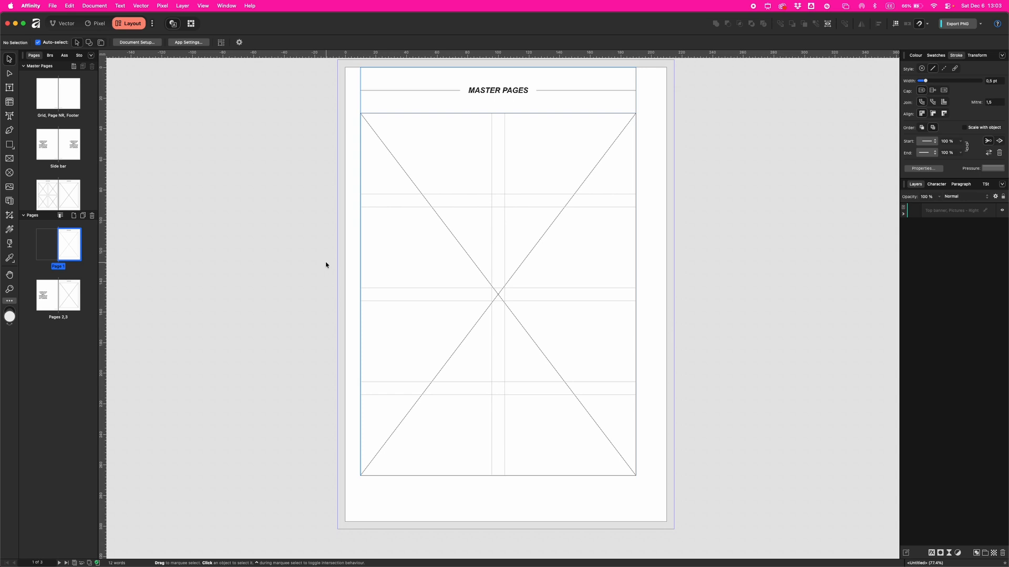
Clear all masters from page 1.
right_click(66, 247)
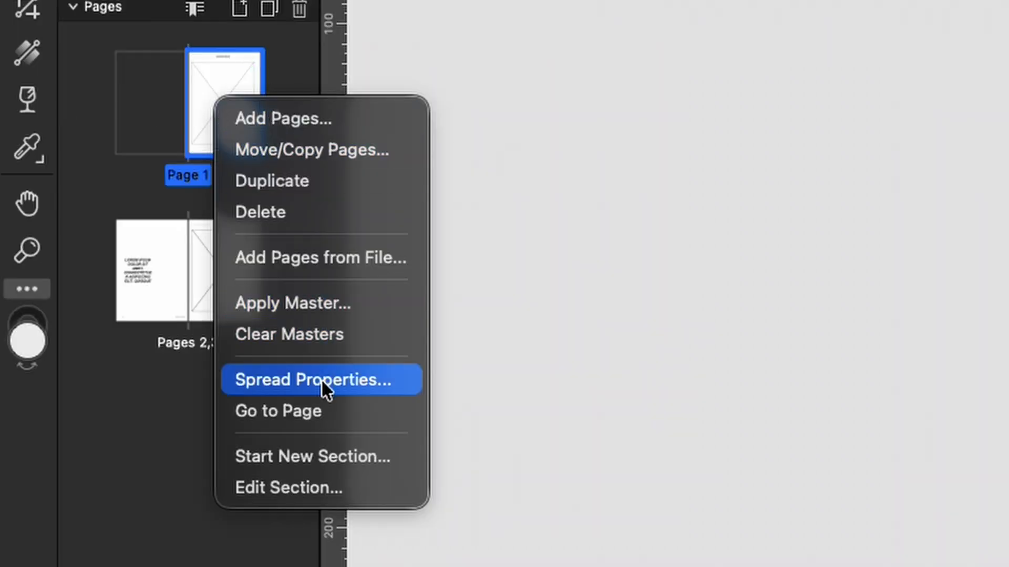
click(99, 331)
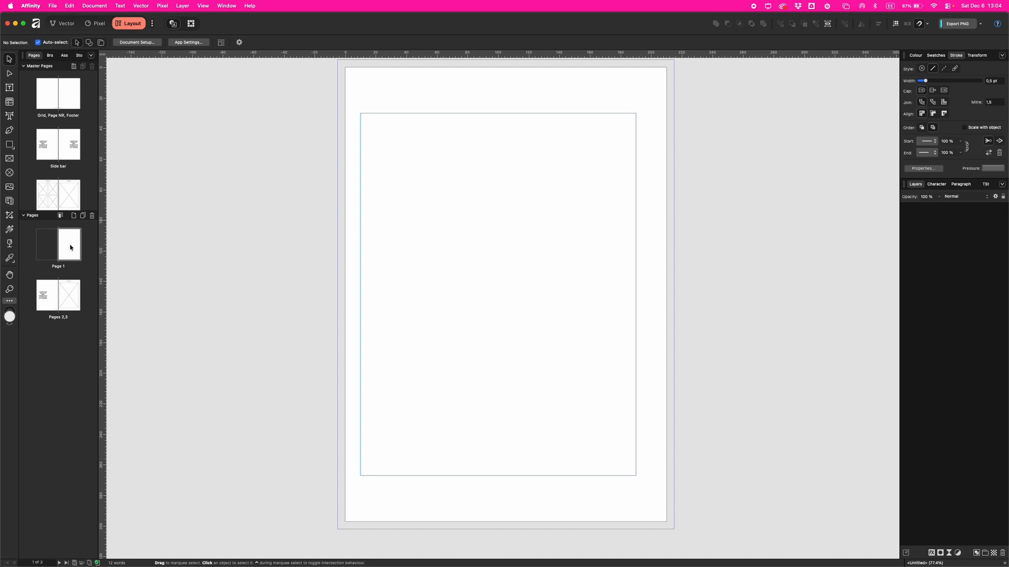
Clear all masters from page 2.
click(66, 296)
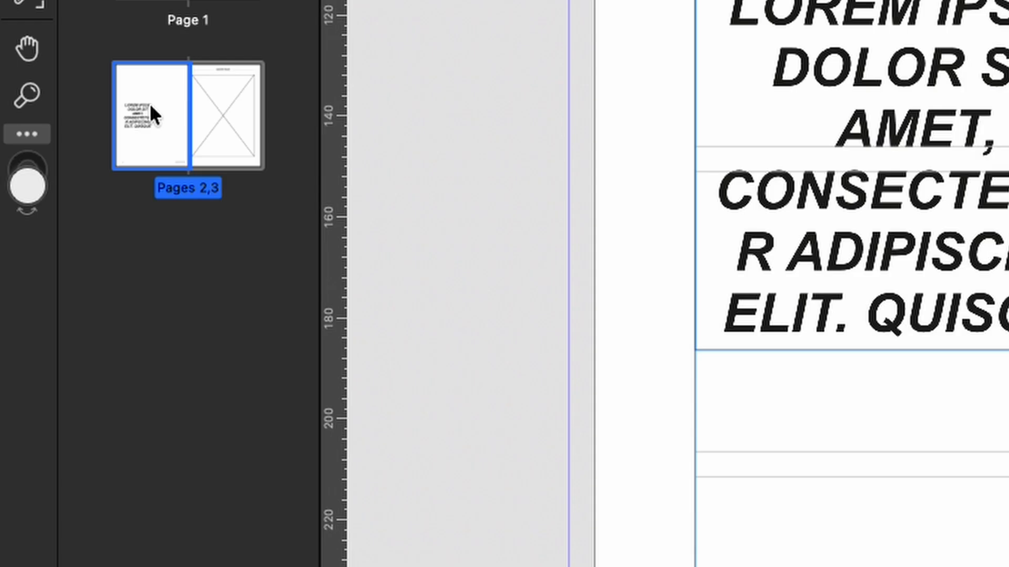
right_click(47, 292)
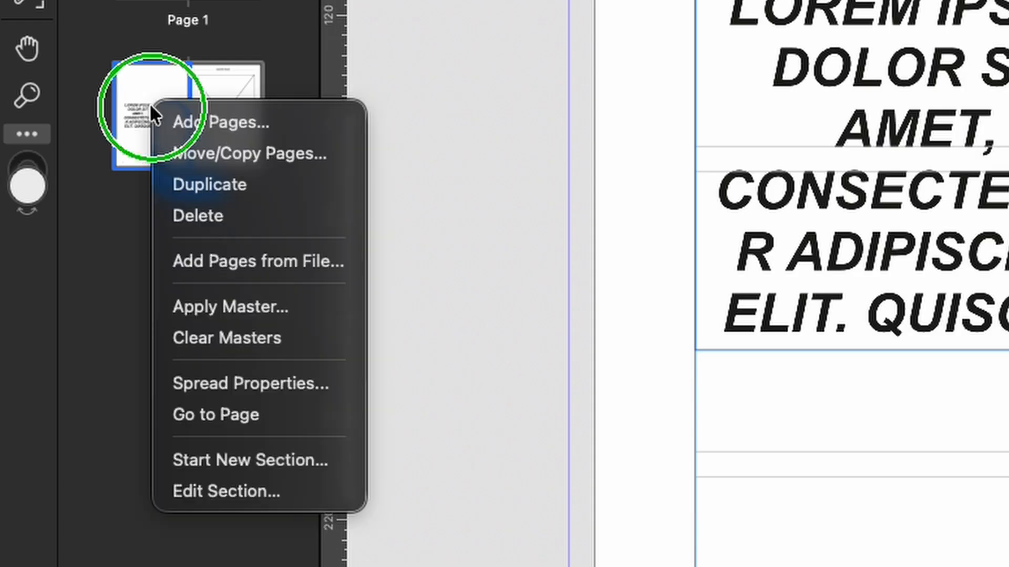
click(213, 338)
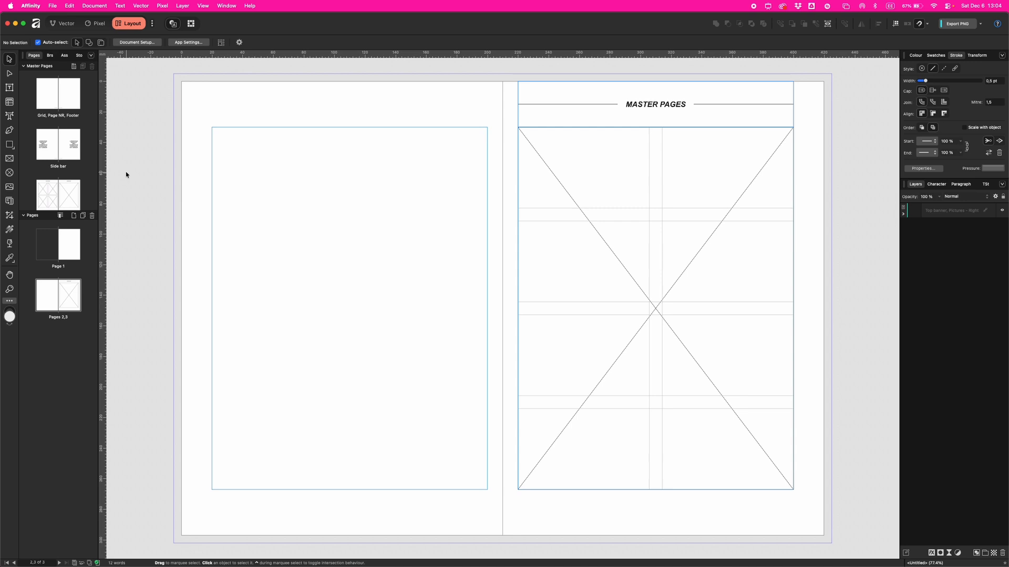
Apply the Top banner, Pictures master to page 2 and open its left master layer for detached editing.
drag(48, 200, 45, 299)
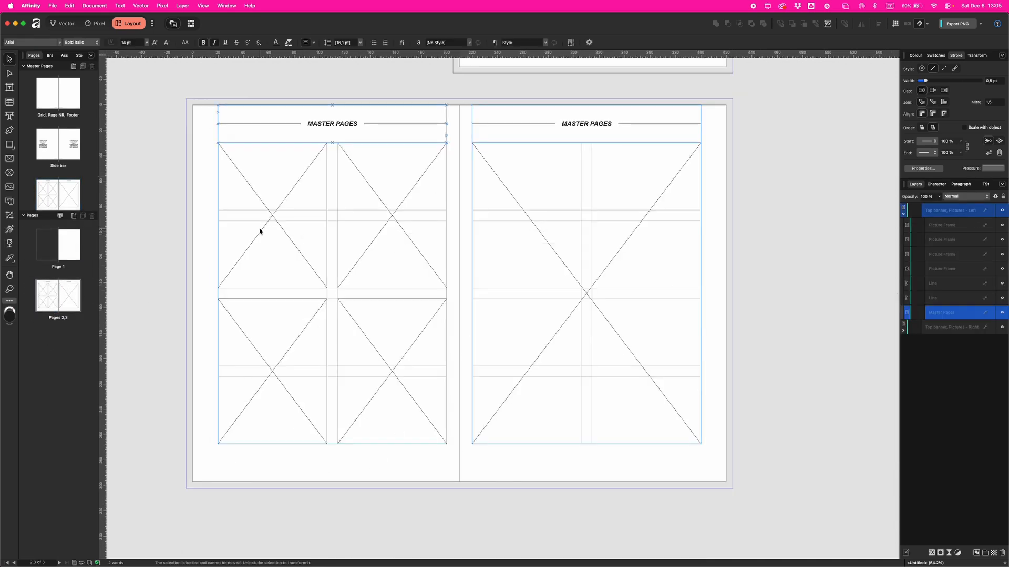
click(260, 230)
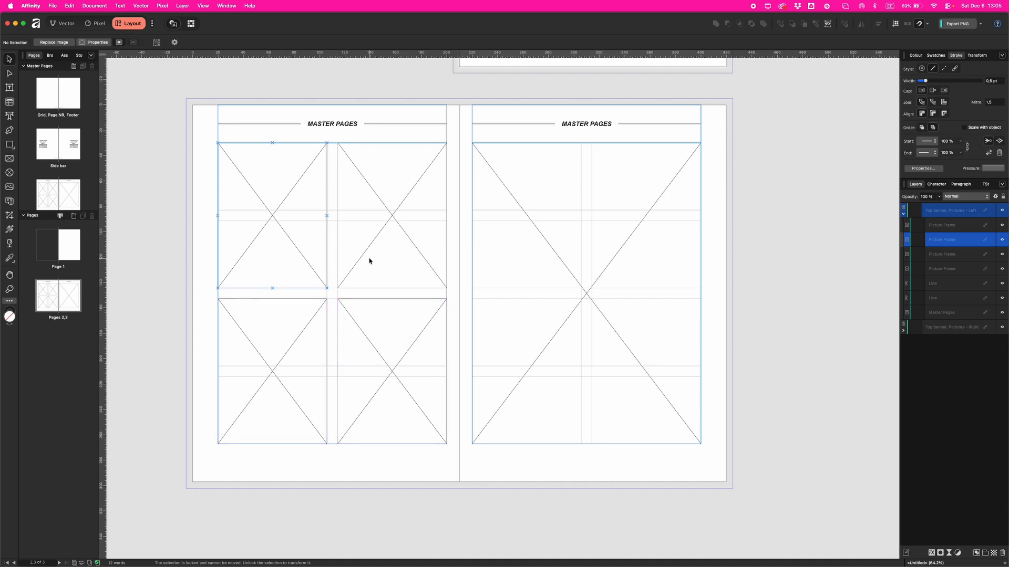
scroll(302, 270, left, 1)
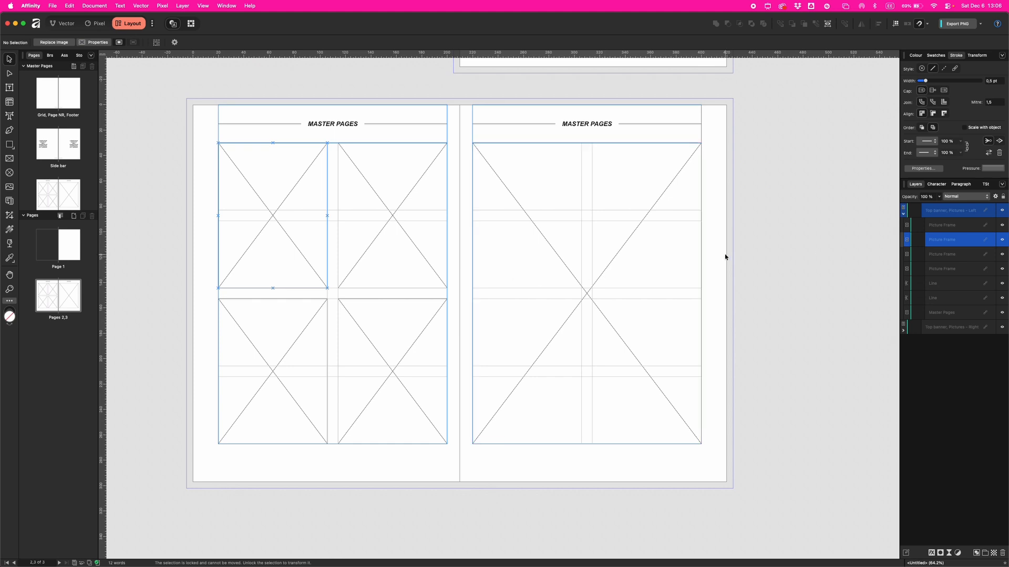
click(759, 248)
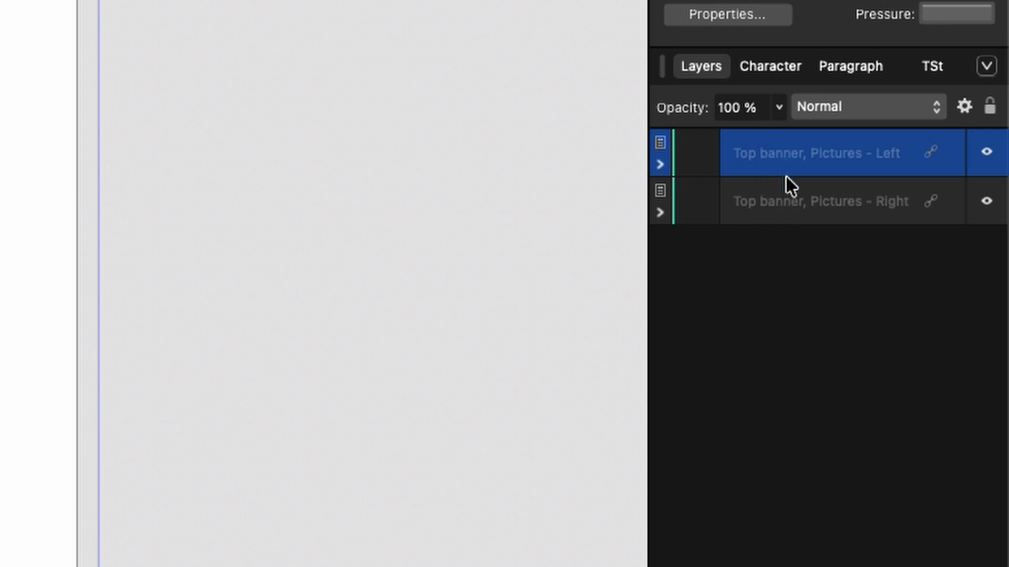
right_click(816, 170)
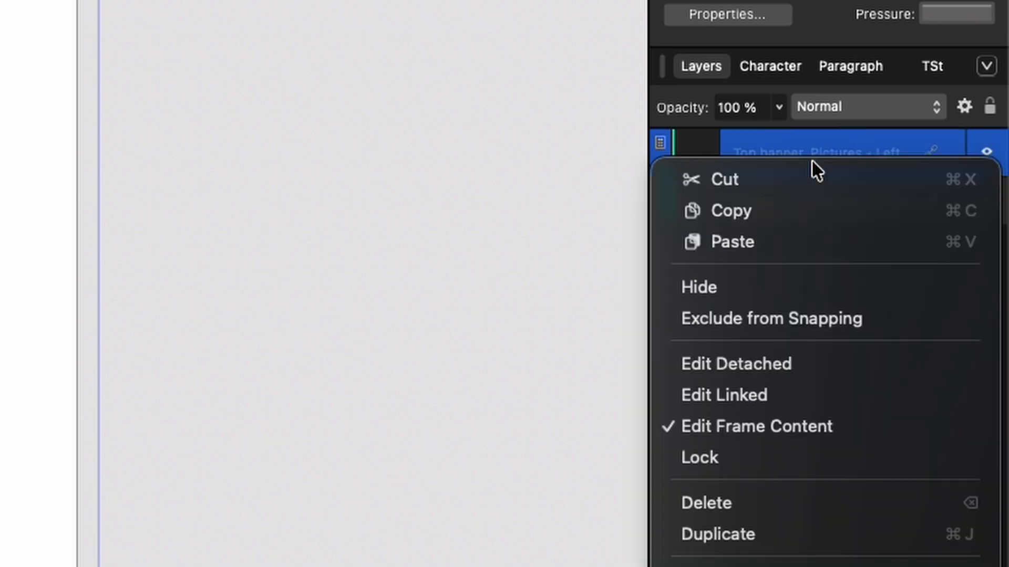
click(820, 366)
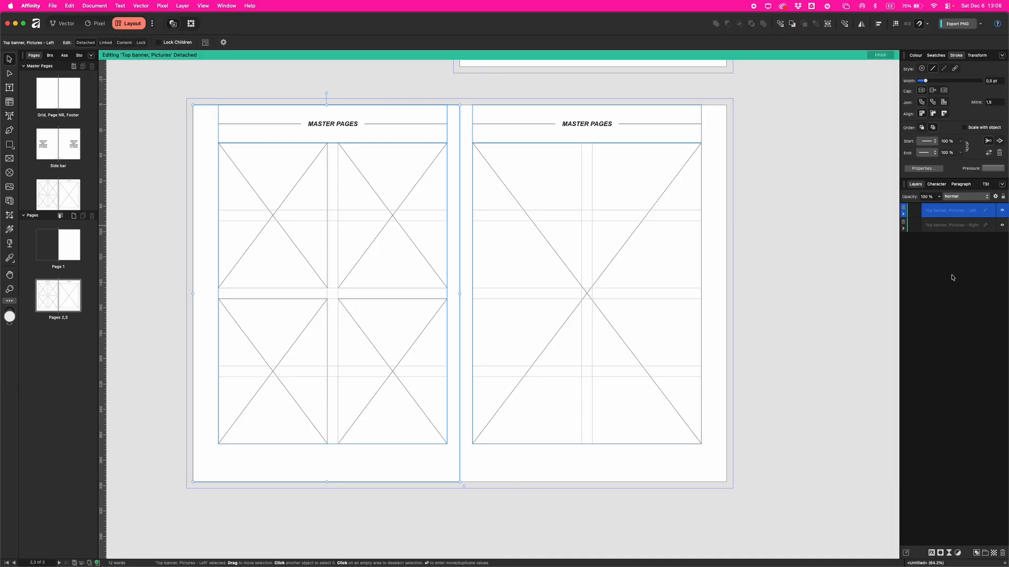
Delete the upper-right picture frame on page 2 and widen the upper-left frame across both columns to 180 mm.
click(381, 269)
key(Delete)
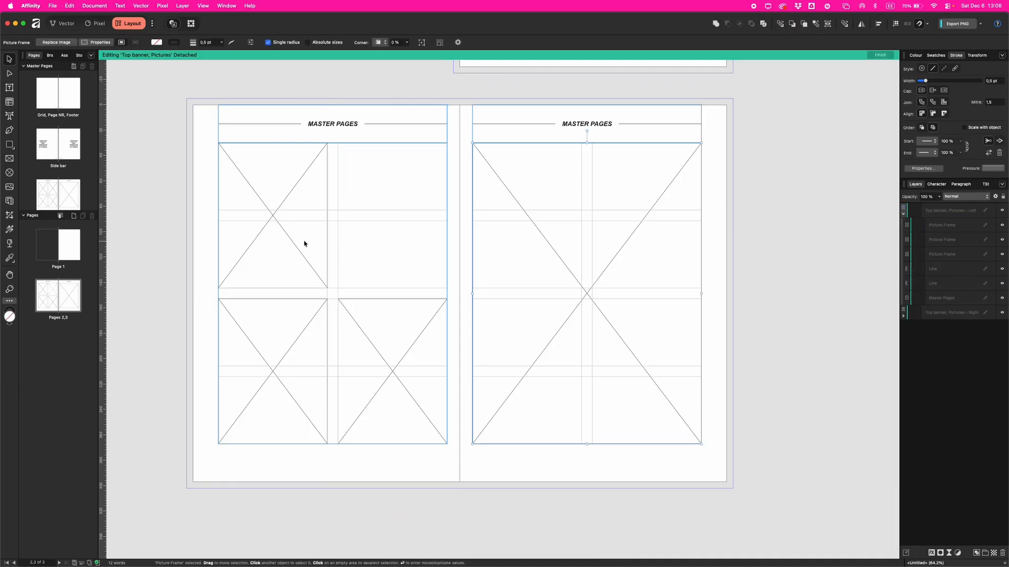
click(304, 243)
drag(327, 217, 448, 219)
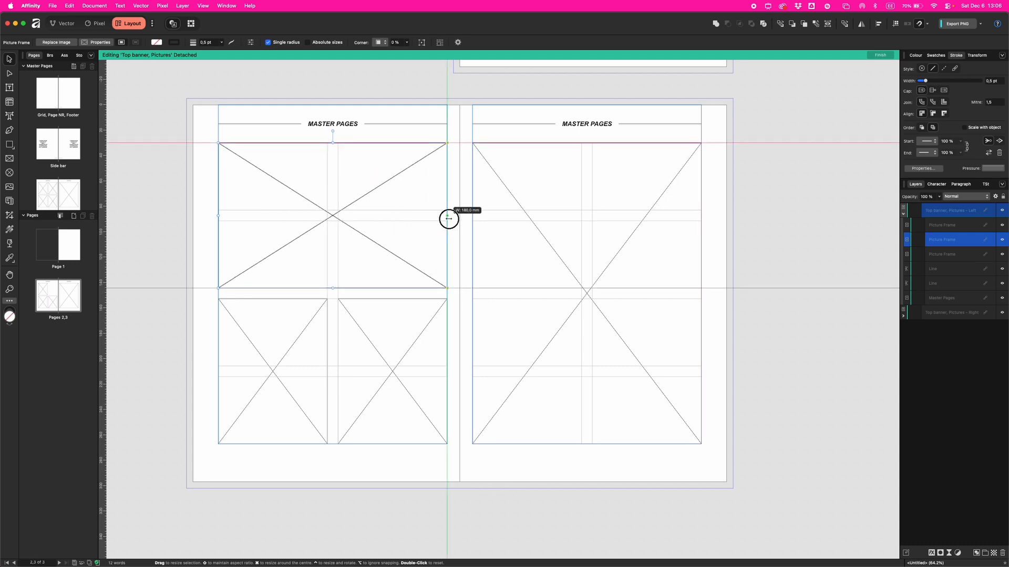
Replace page 2's two left-column picture frames with one full-height frame, and compare it with the Top banner, Pictures master.
click(304, 347)
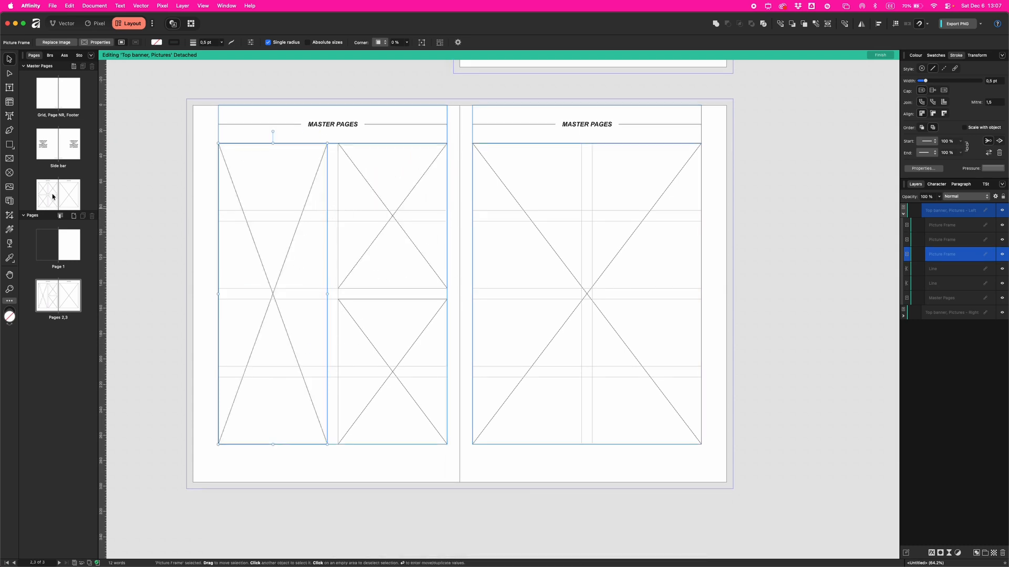
double_click(52, 197)
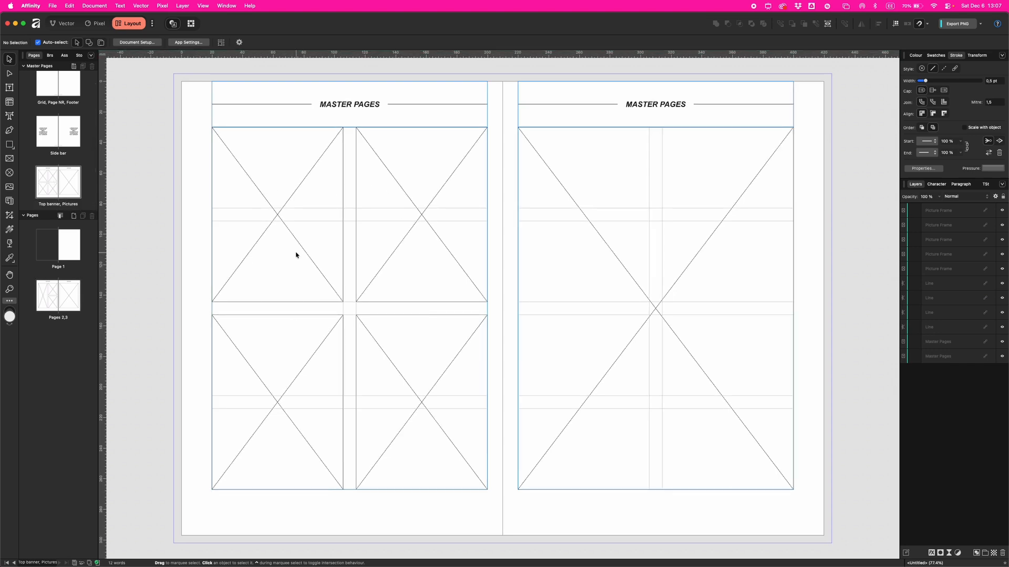
click(394, 257)
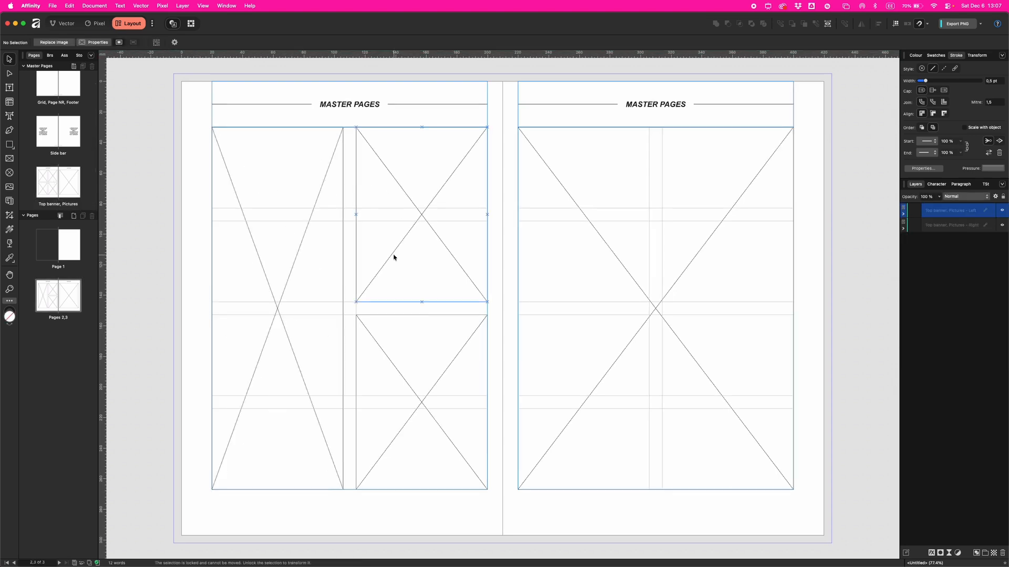
In detached editing of page 2's master, replace the two right-column picture frames with one full-height frame and finish editing.
right_click(937, 214)
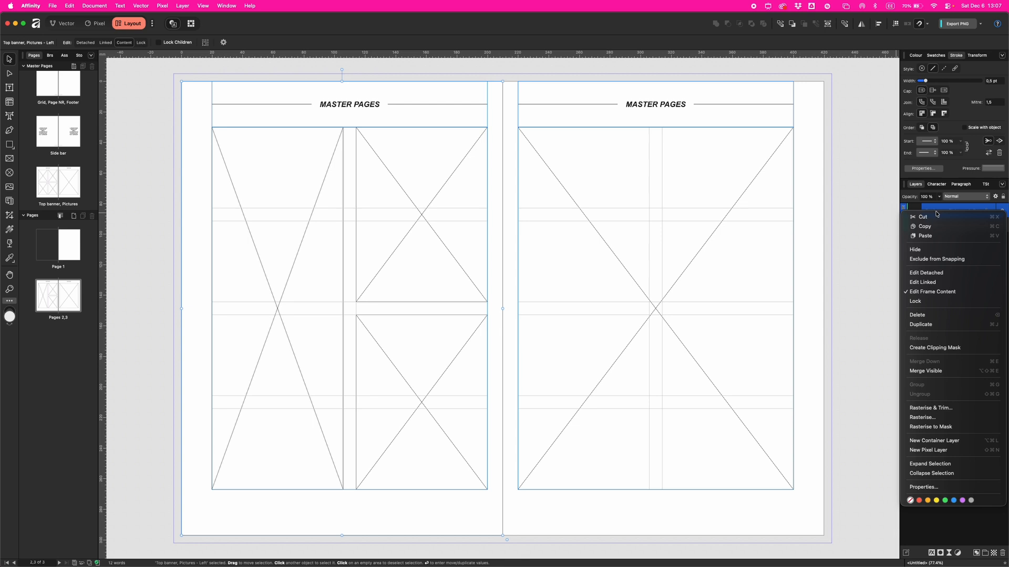
click(945, 272)
click(419, 301)
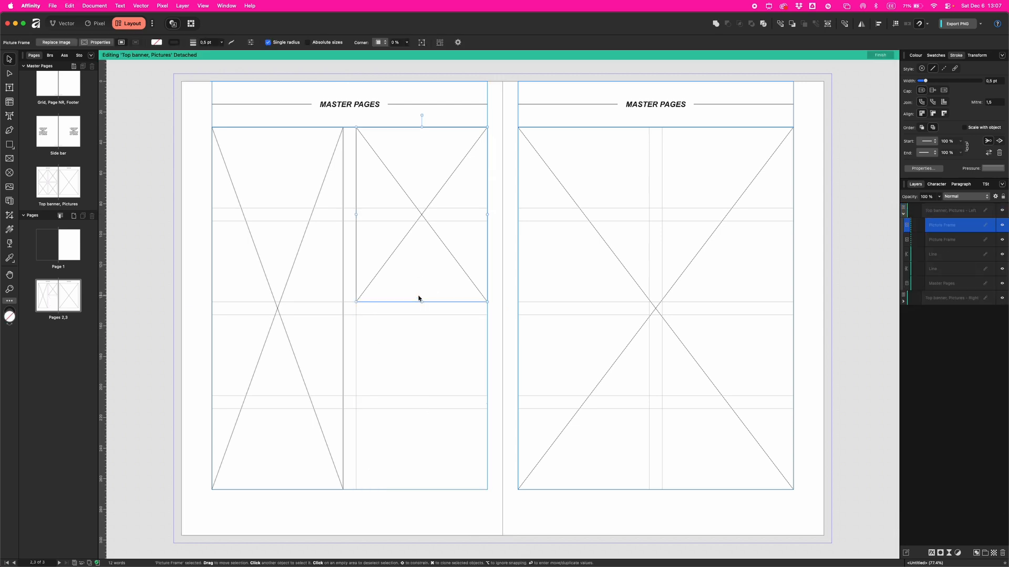
drag(419, 300, 422, 490)
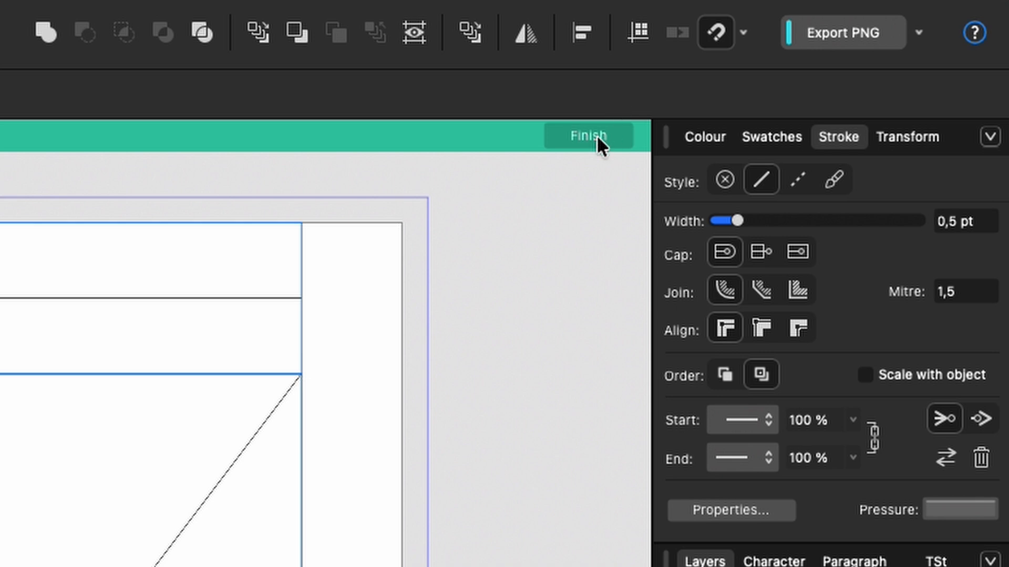
click(597, 134)
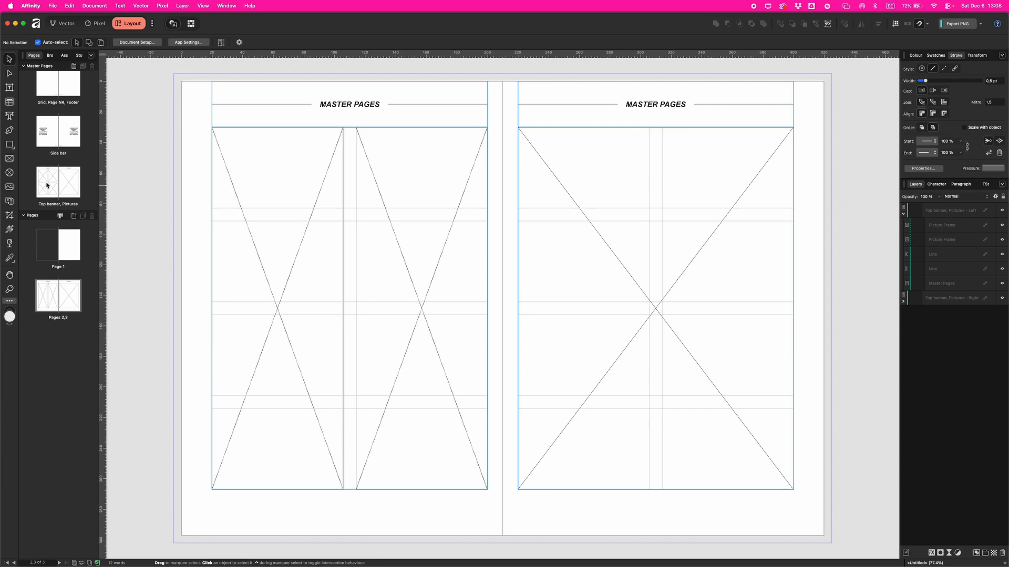
Apply the Top banner, Pictures master to the whole spread of pages 2 and 3 and open its layer for linked editing.
drag(46, 185, 308, 219)
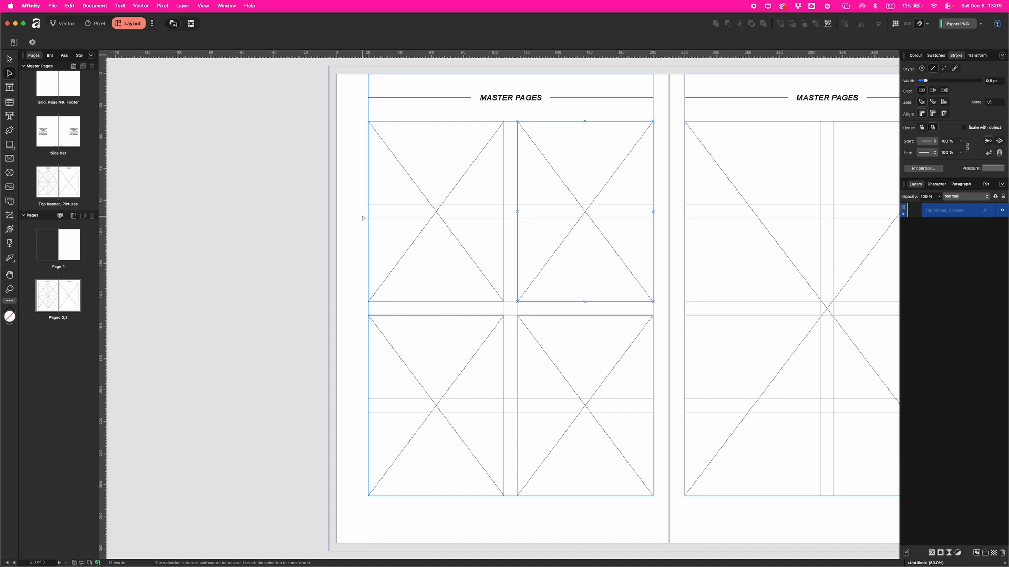
double_click(49, 186)
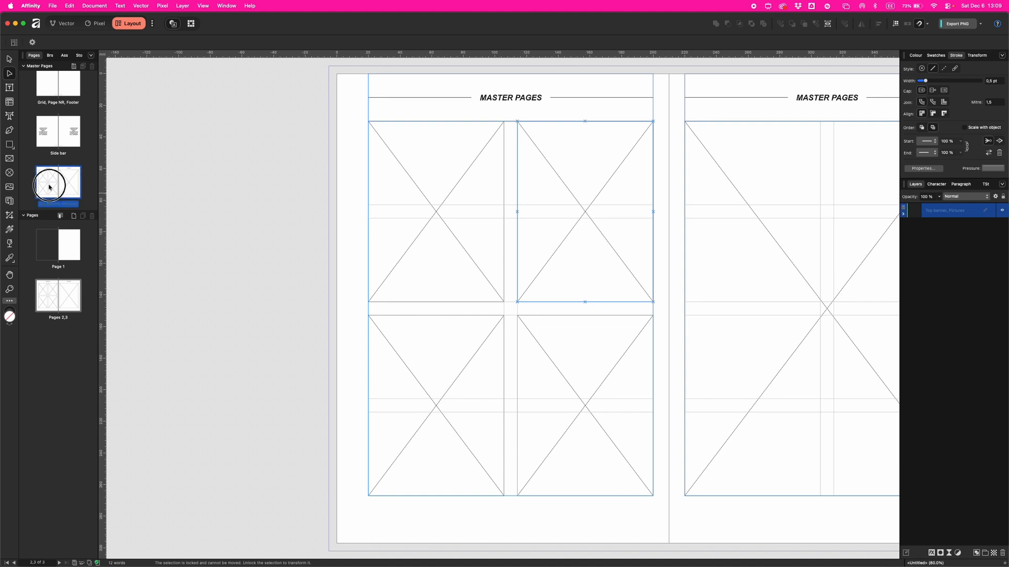
double_click(52, 311)
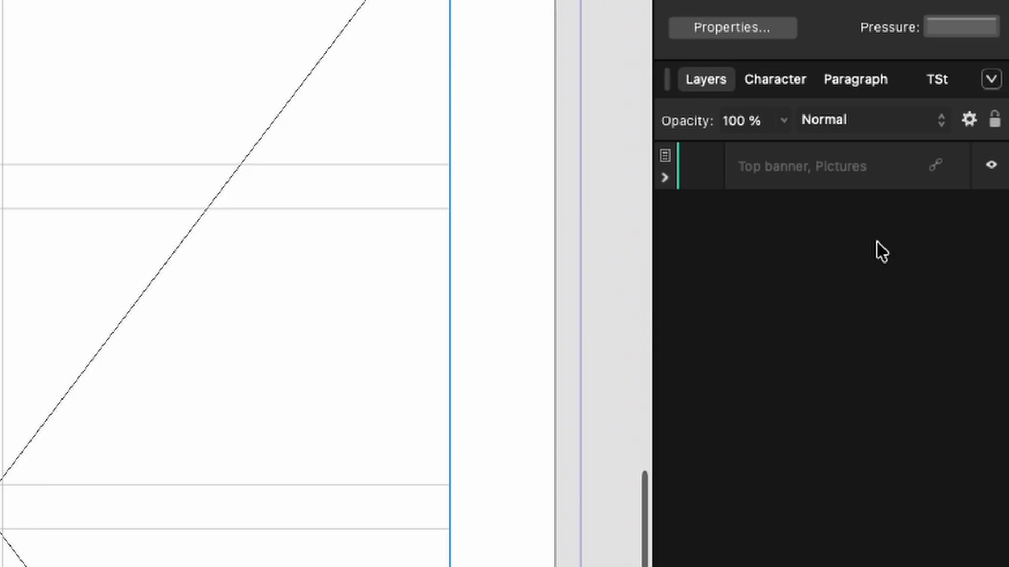
click(953, 212)
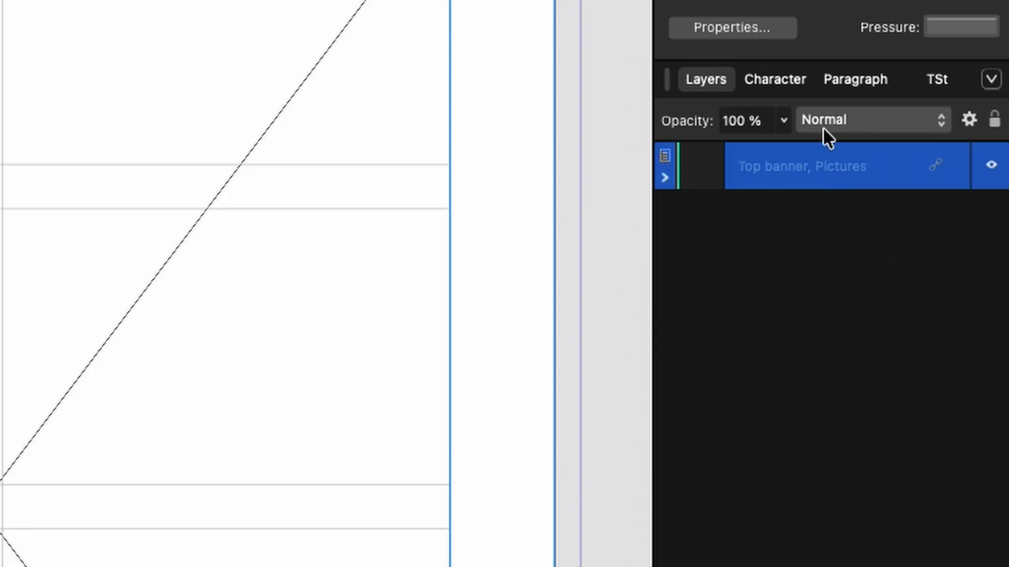
right_click(803, 171)
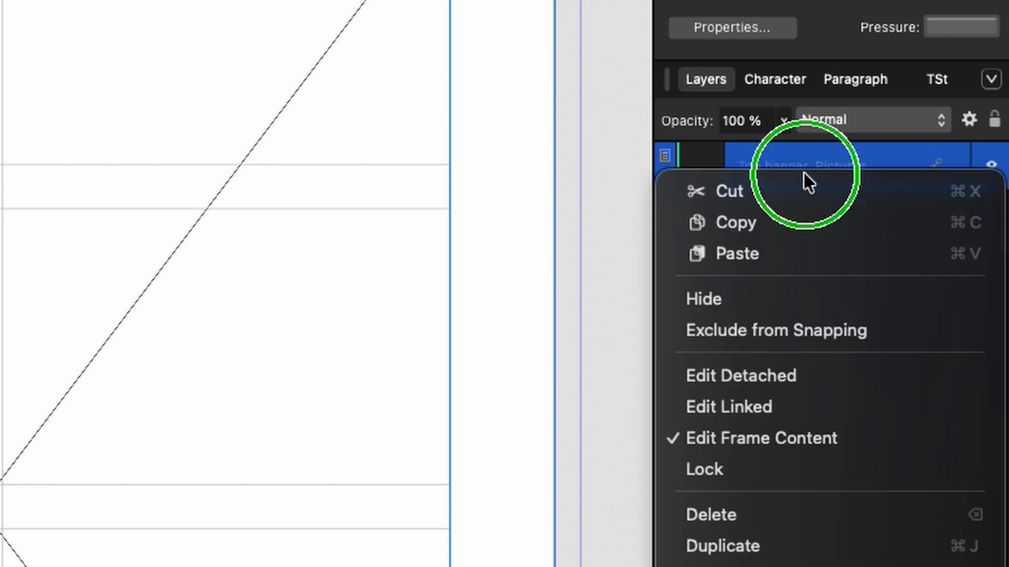
click(810, 406)
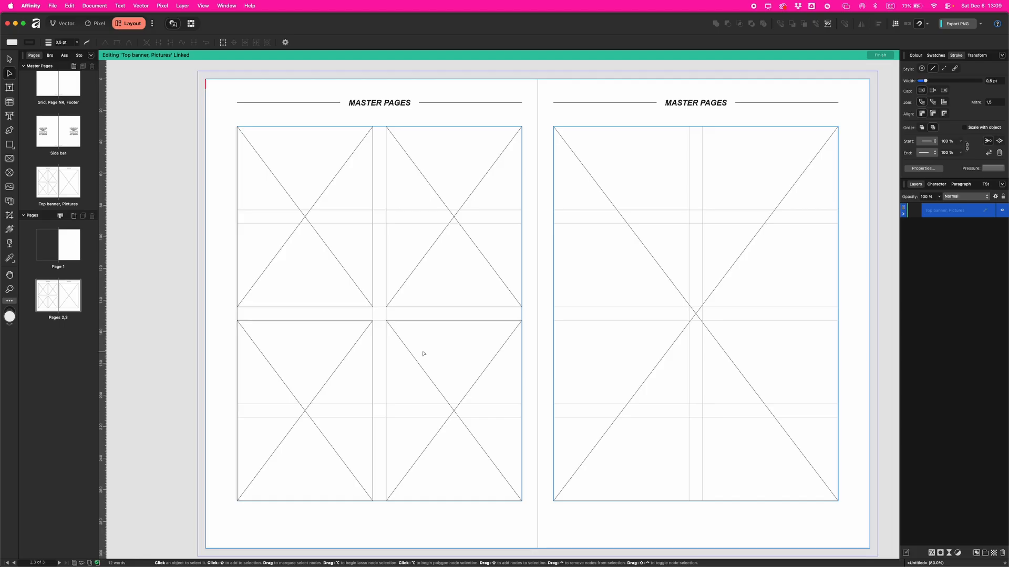
Delete the two right-column picture frames on page 2 and widen the remaining two frames across both columns.
click(424, 354)
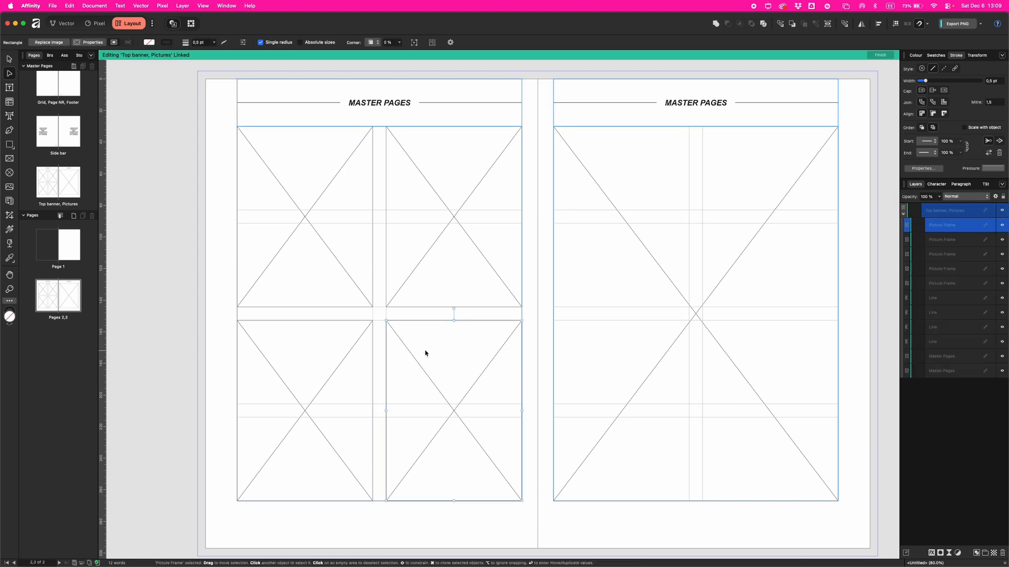
key(Delete)
click(407, 281)
key(Delete)
click(360, 343)
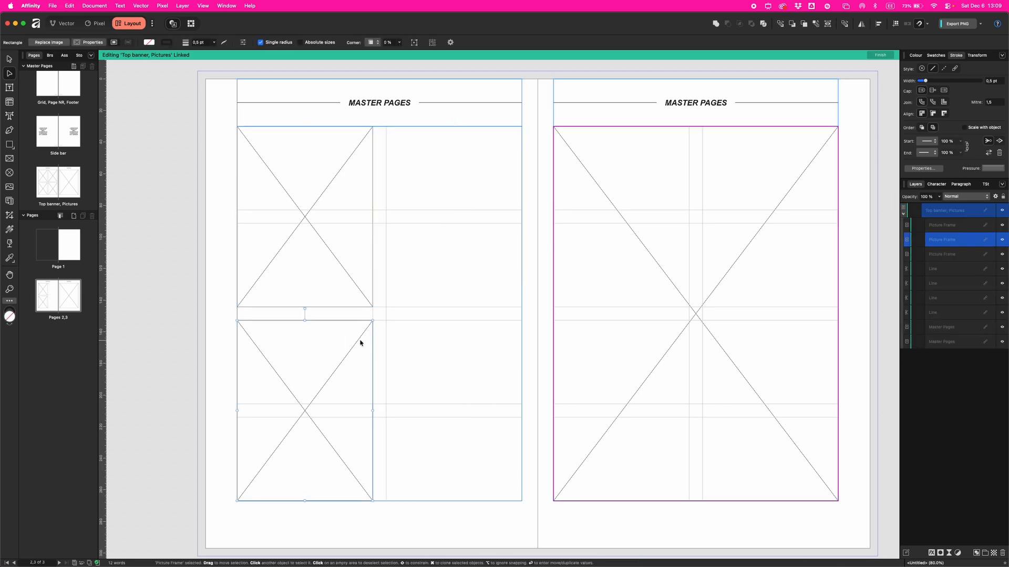
drag(373, 410, 519, 406)
click(363, 223)
drag(373, 217, 522, 210)
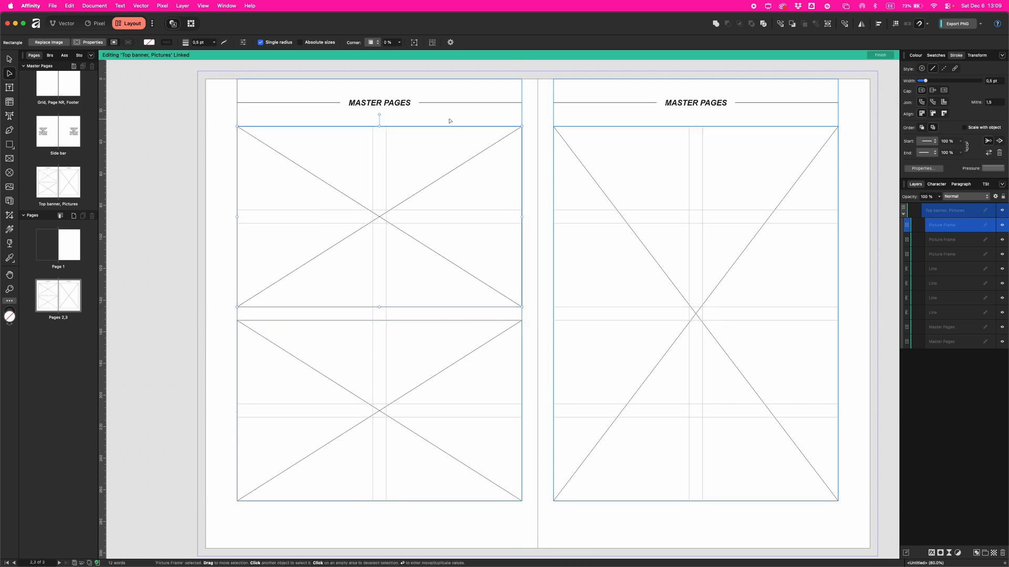
Narrow page 3's picture frame to one column, add a matching full-height frame in the other column and finish linked editing.
click(801, 303)
drag(554, 313, 613, 293)
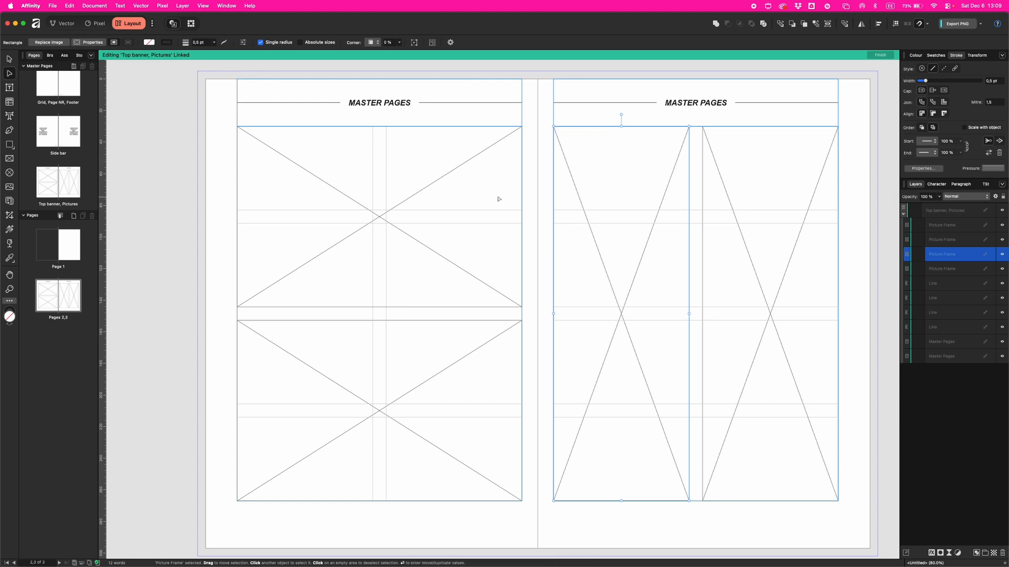
key(ctrl+alt+m)
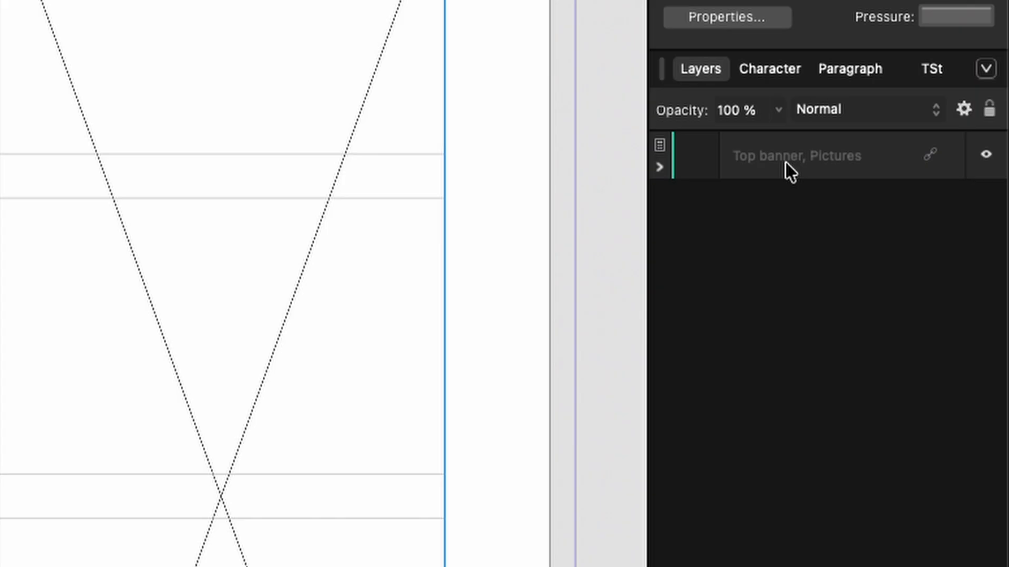
Examine the Detached, Linked, Content and Lock edit modes available for the spread's Top banner, Pictures master layer.
click(942, 211)
right_click(786, 161)
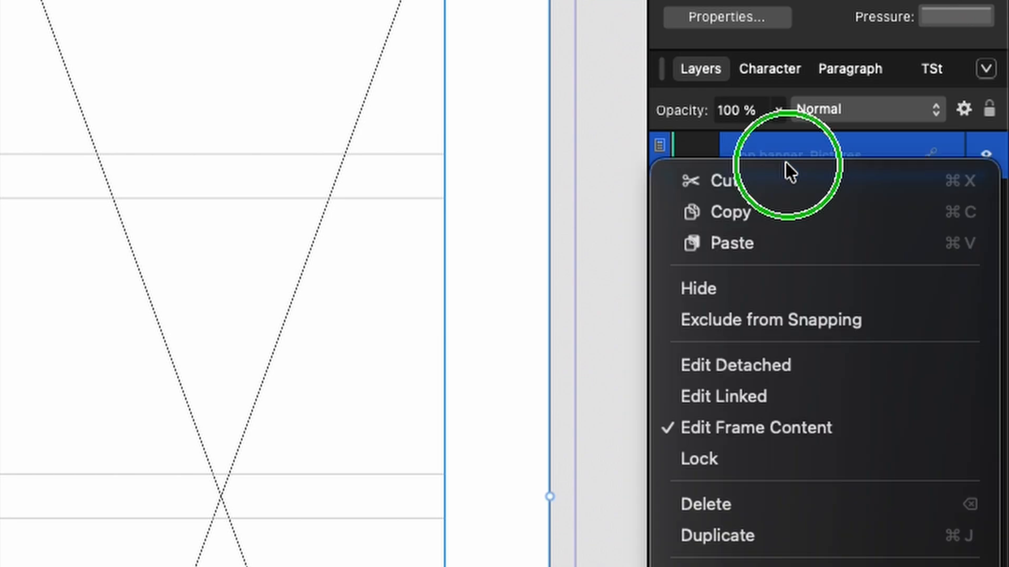
key(Escape)
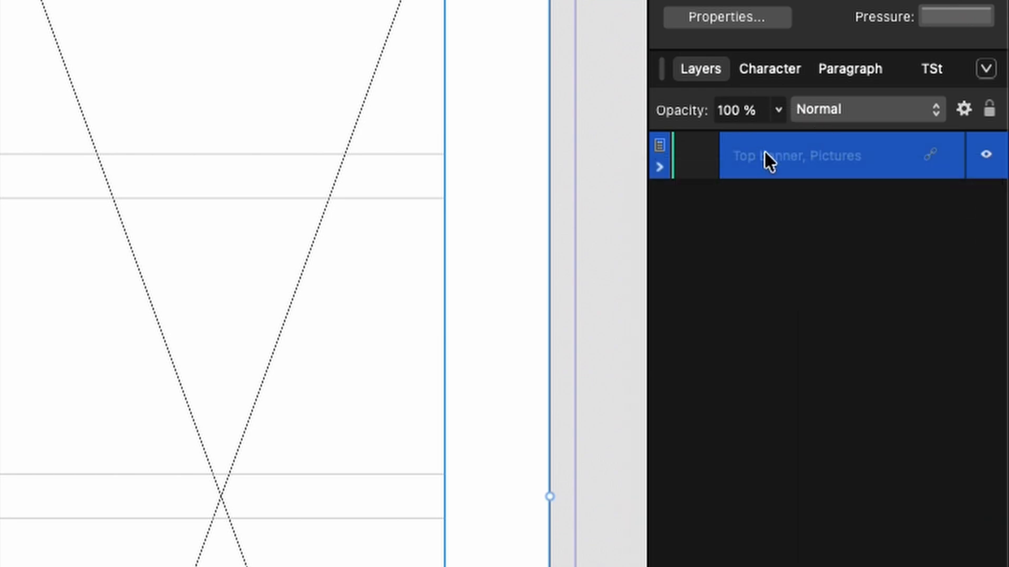
right_click(764, 151)
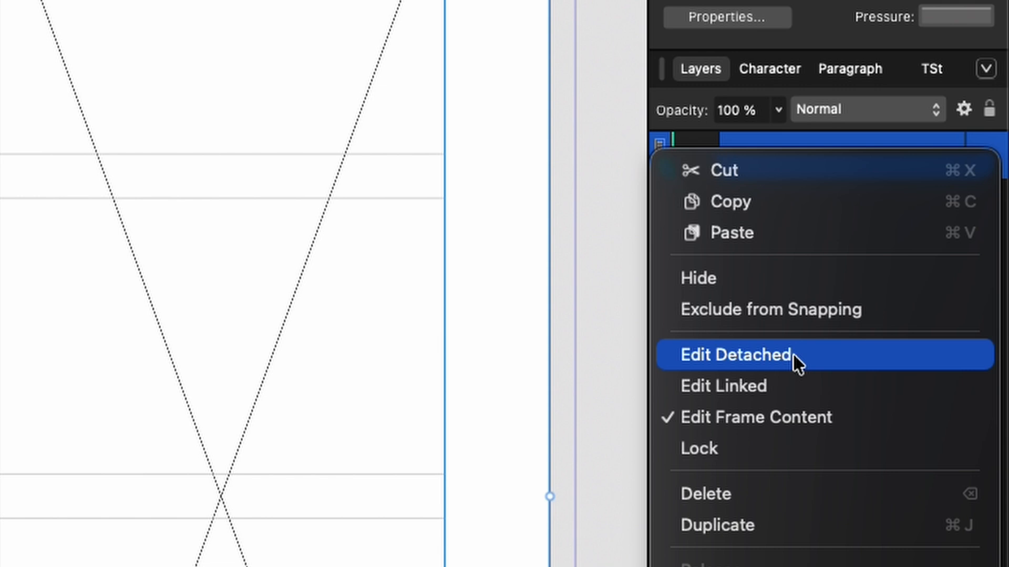
right_click(801, 144)
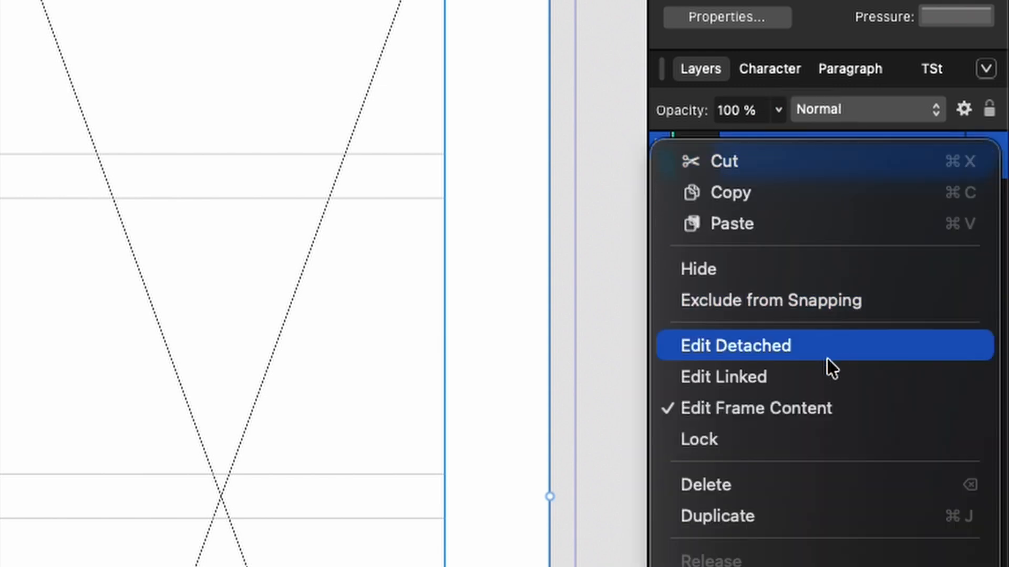
click(805, 133)
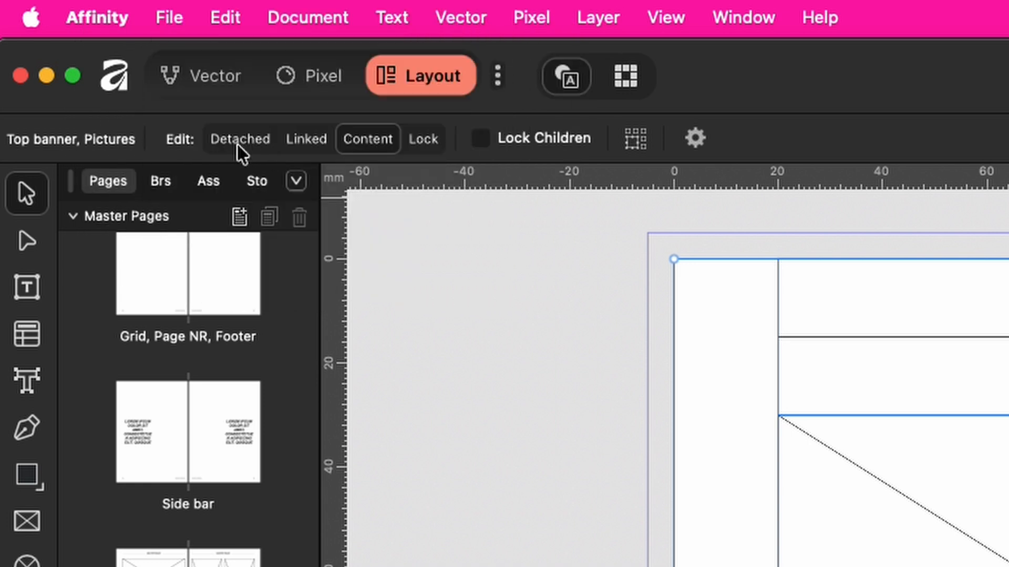
click(239, 140)
click(352, 208)
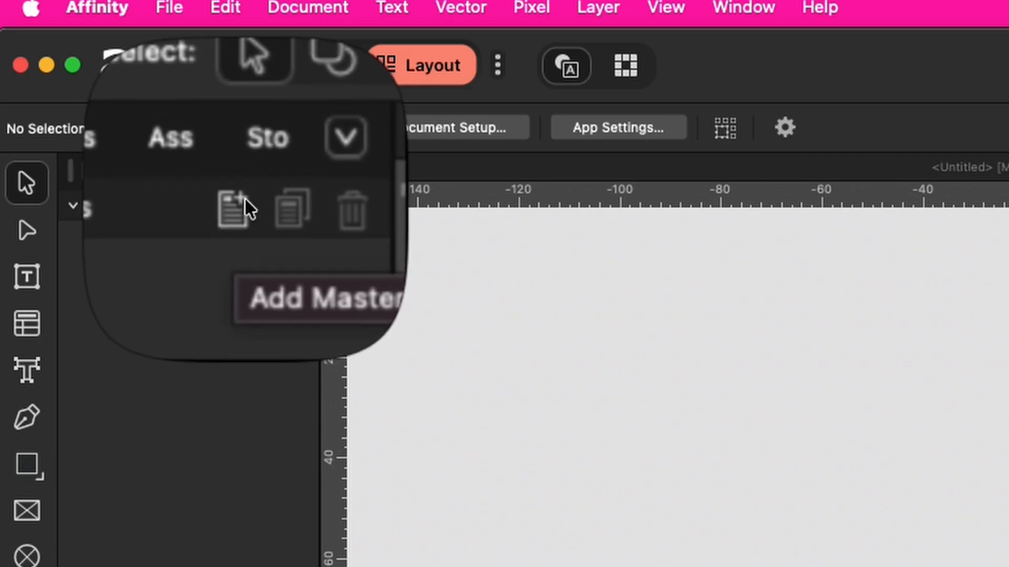
Add two facing-page masters named "Grid, Header, Footer" and "Article layout" with the default page settings.
click(241, 209)
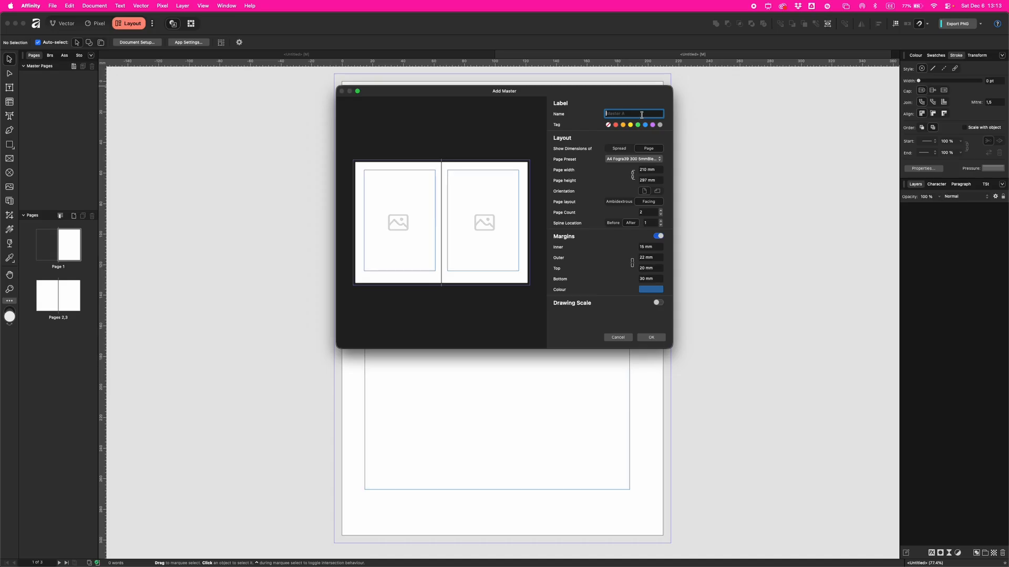
text(Grid, Header, Footer)
click(650, 338)
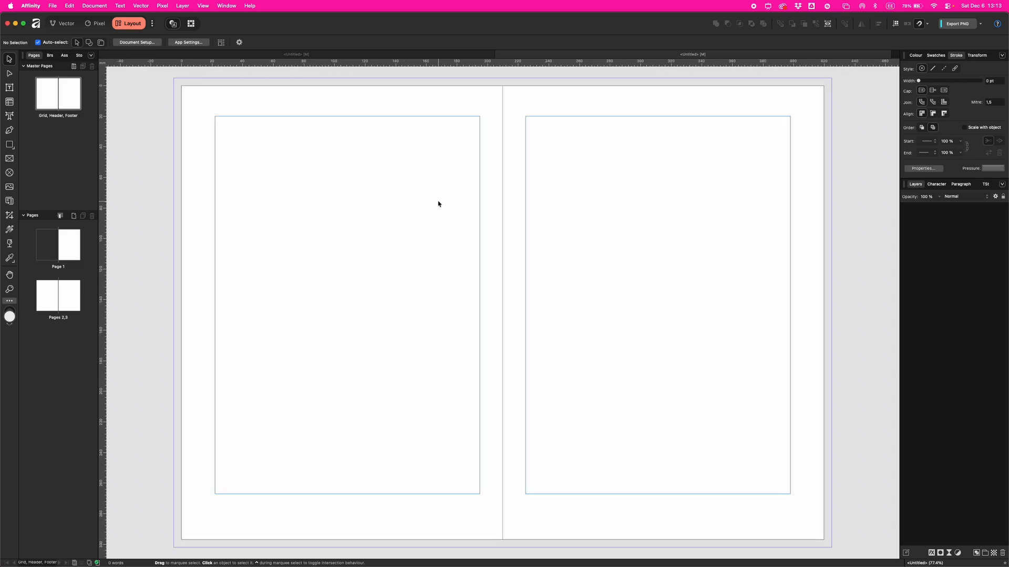
click(74, 67)
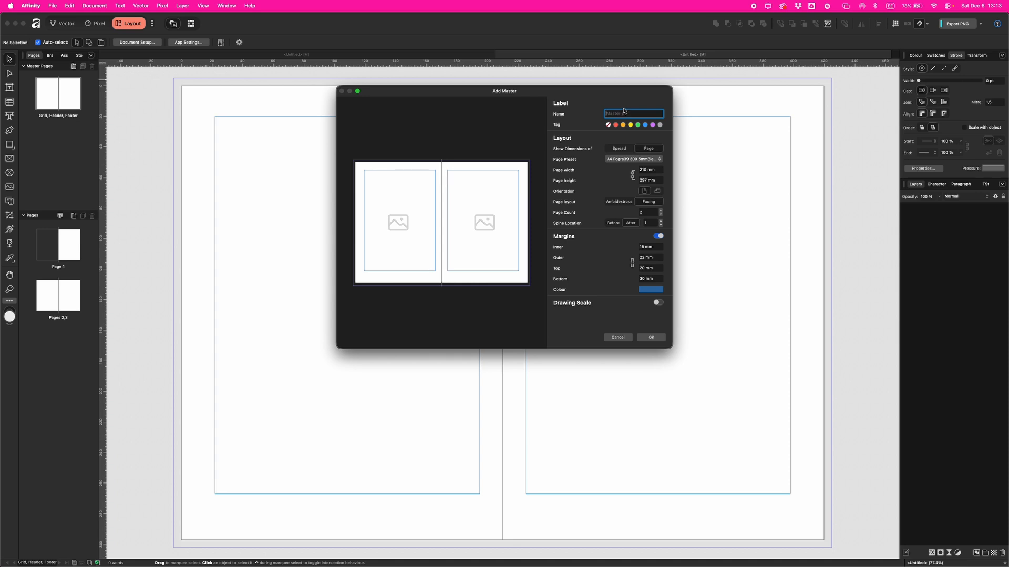
text(Article layout)
key(Return)
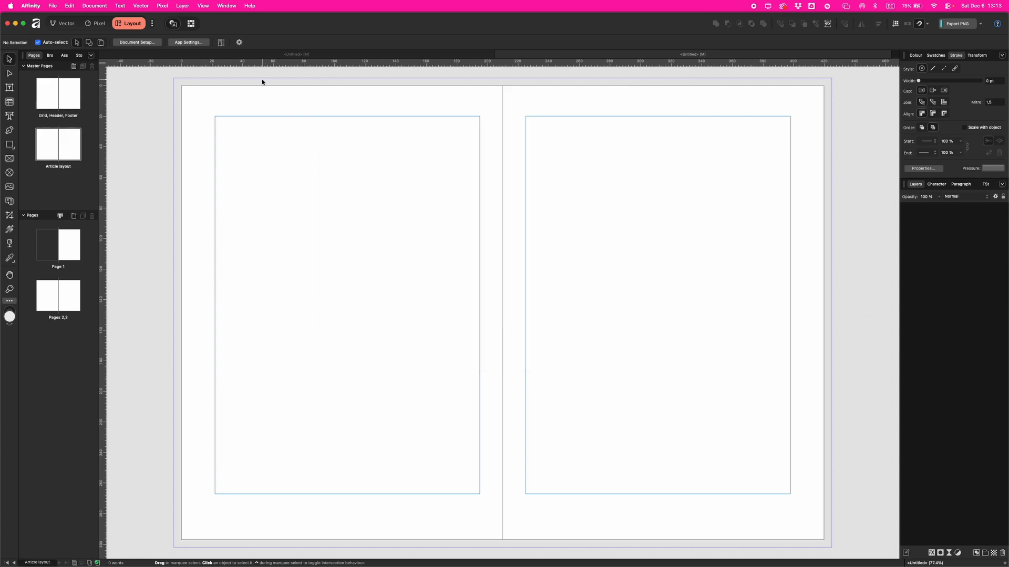
Add two more facing-page masters named "Full bleed image" and "AD" with the default page settings.
click(74, 66)
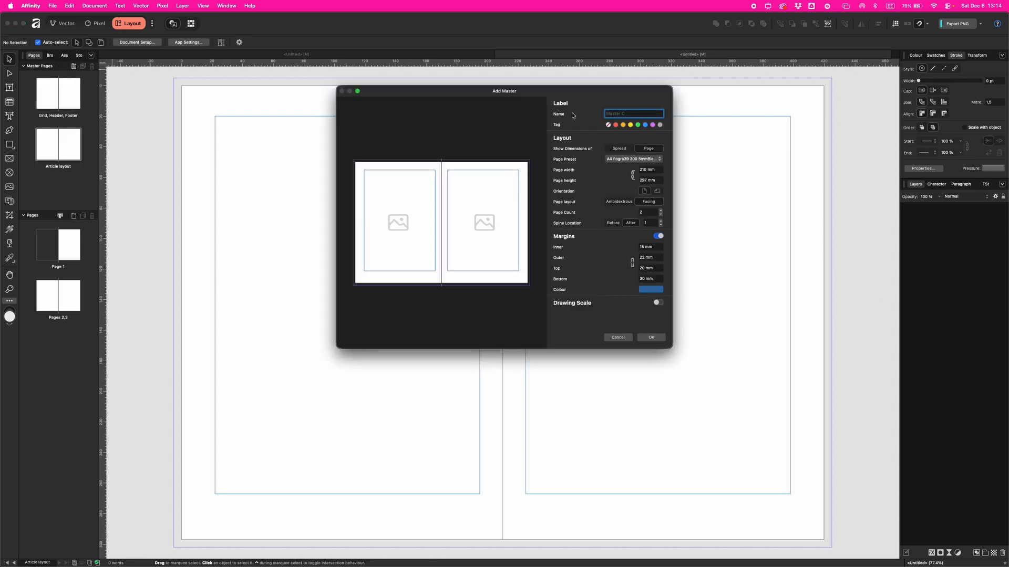
text(Full bleed image)
key(Return)
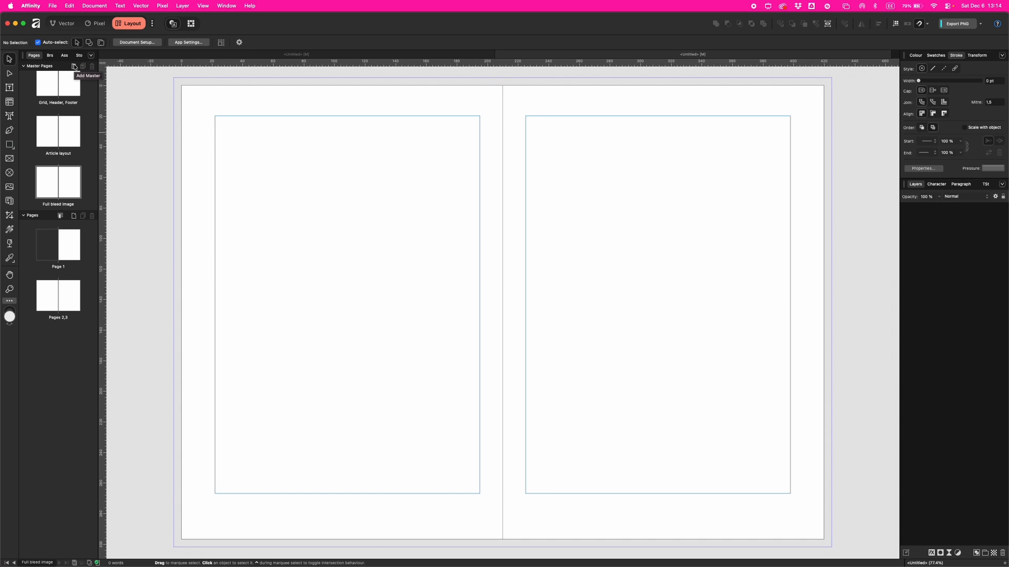
click(74, 67)
text(AD)
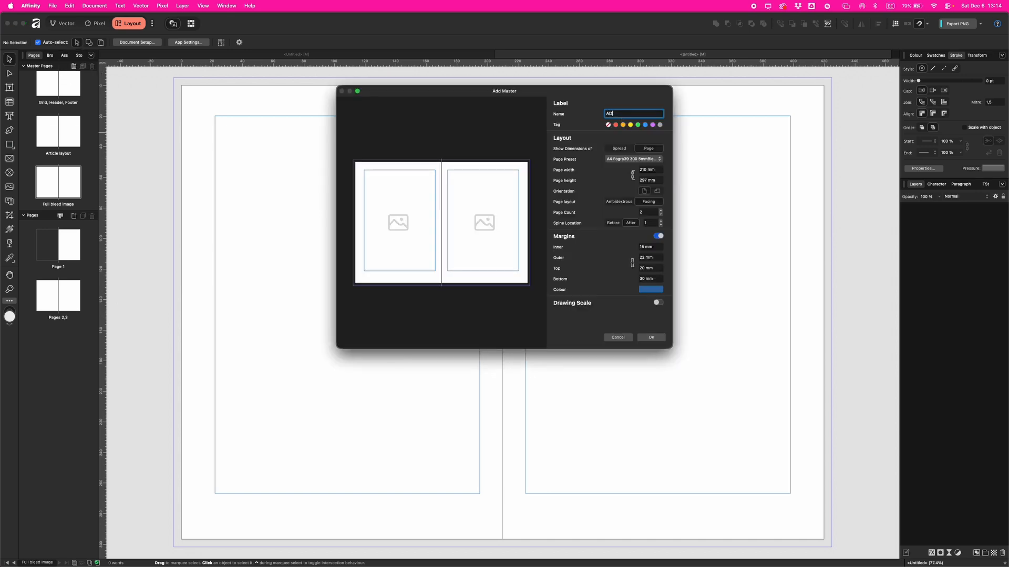
click(645, 335)
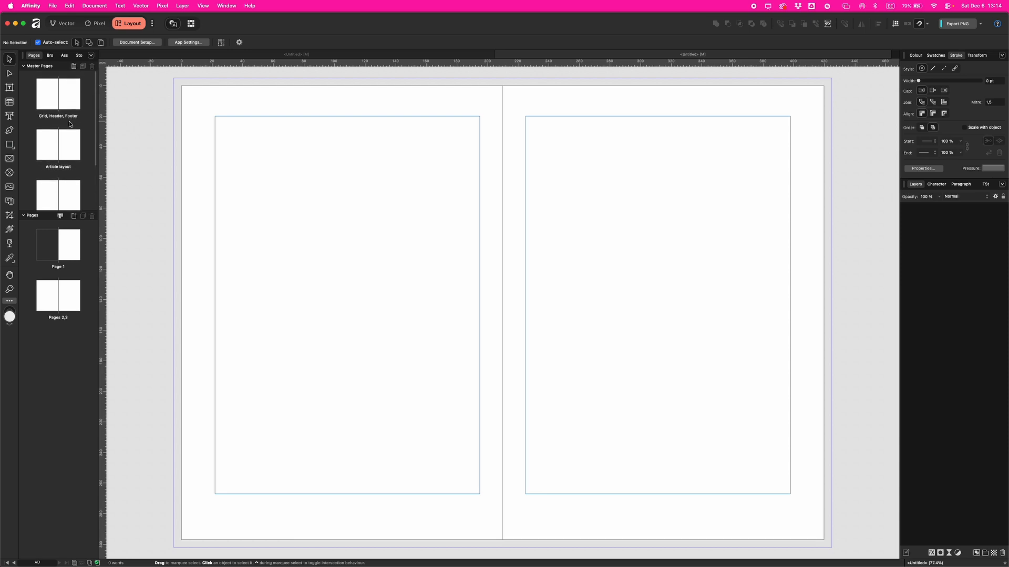
Give the Grid, Header, Footer master column guides with 2 columns, 4 rows and a 5 mm gutter.
double_click(60, 104)
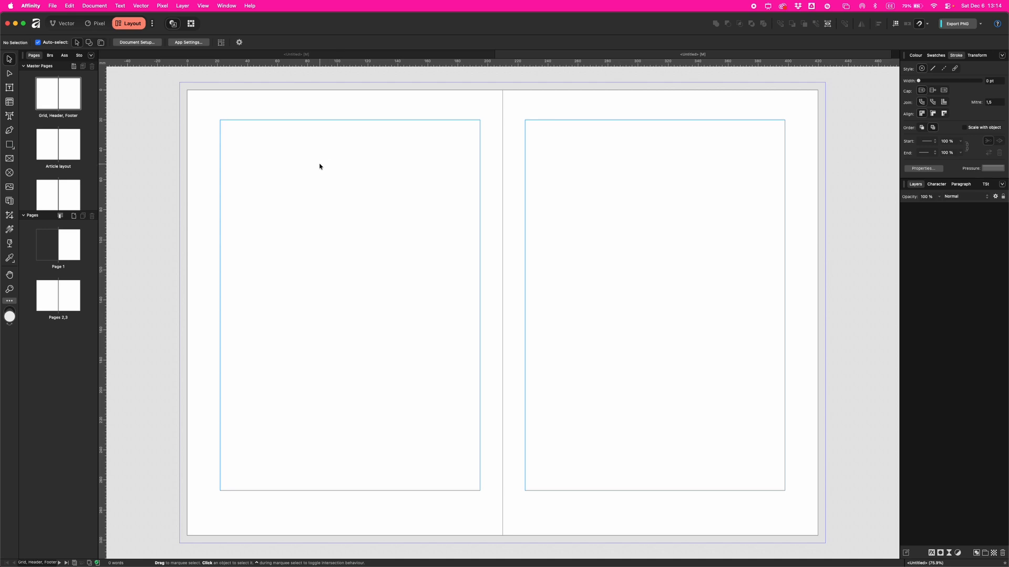
click(205, 6)
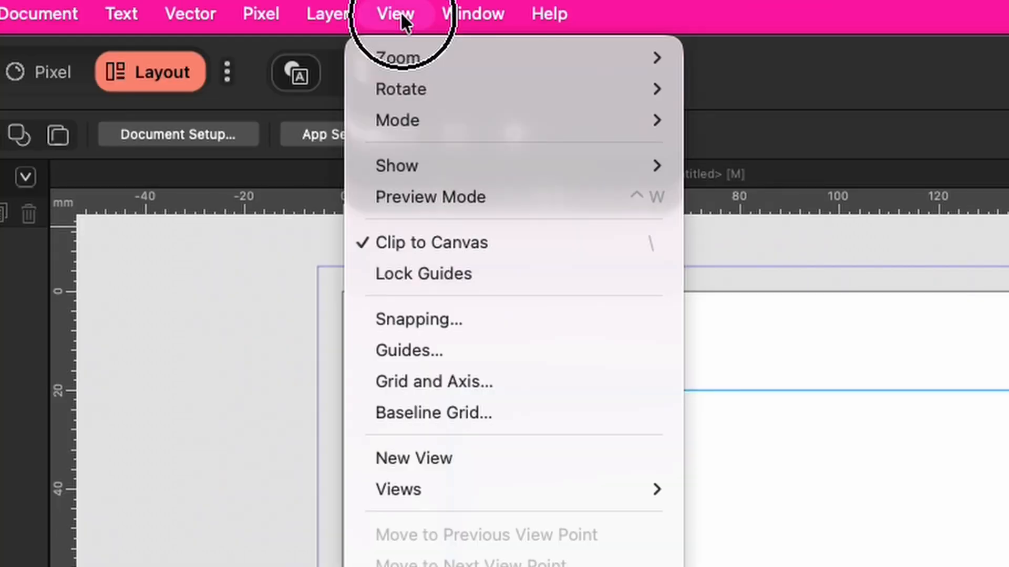
click(451, 351)
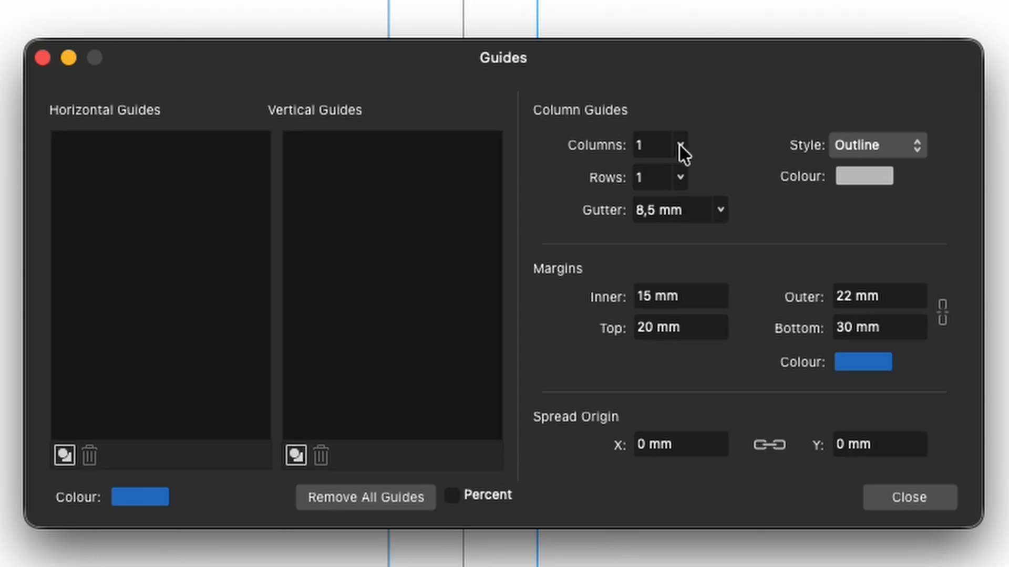
click(568, 188)
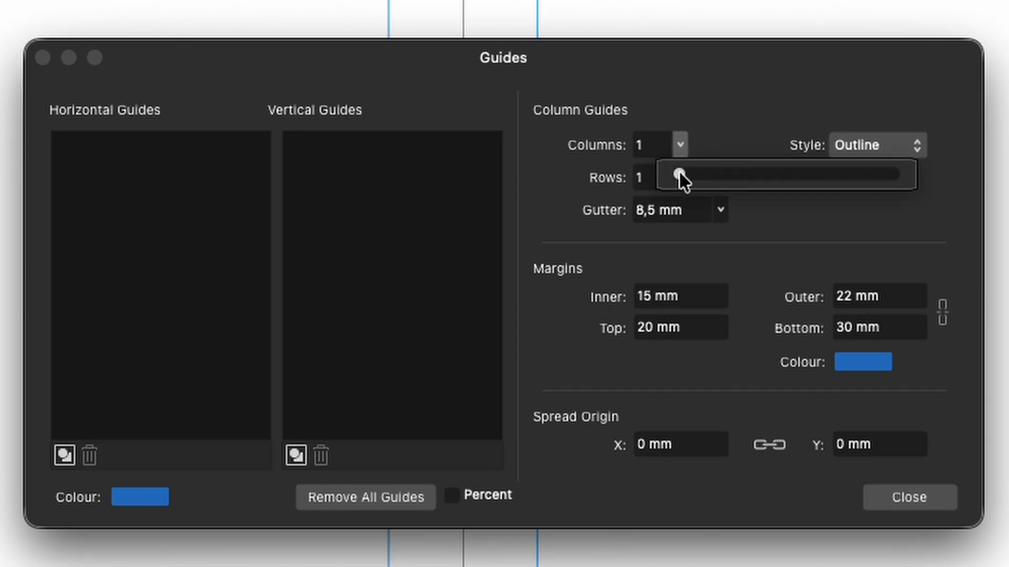
drag(681, 179, 702, 207)
click(680, 177)
click(699, 210)
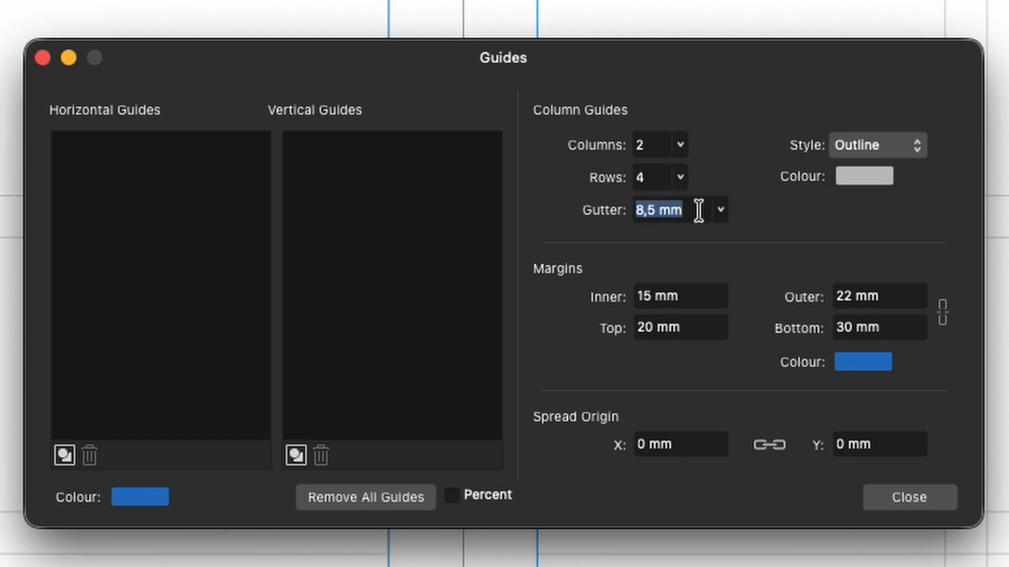
text(5)
key(Tab)
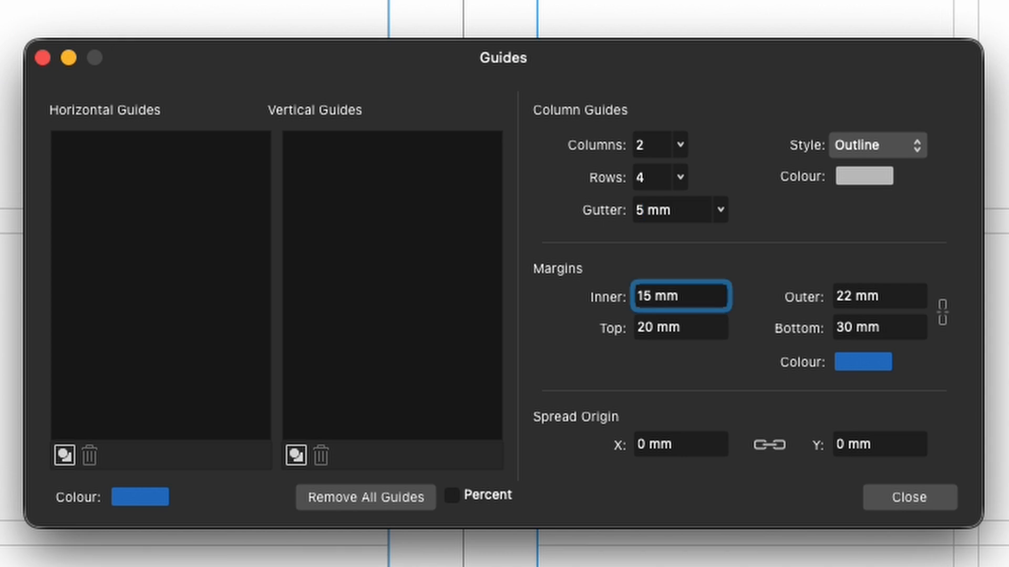
click(913, 496)
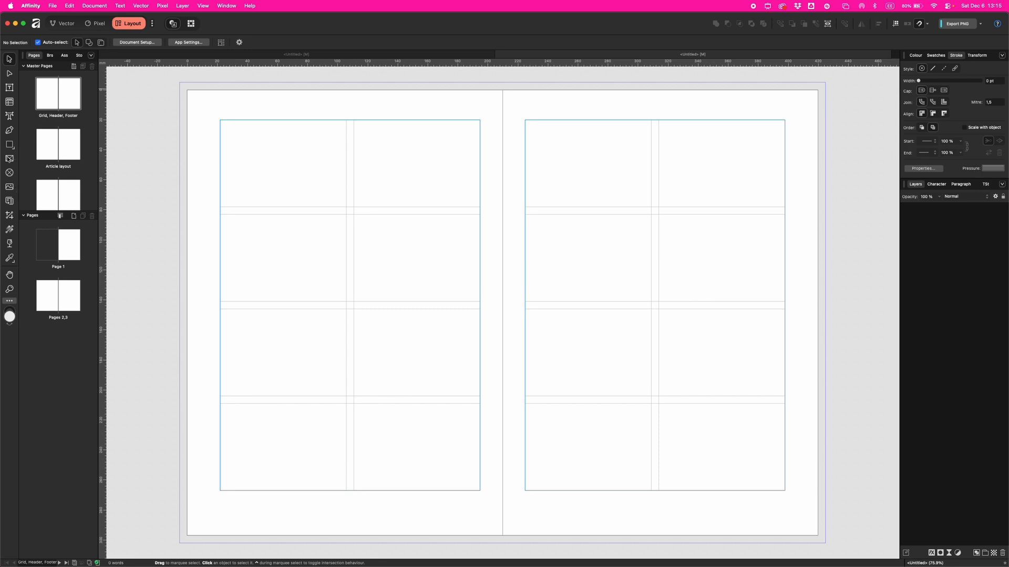
Add a text frame filling the left page's top margin area with the header "MY MAGAZINE", centred horizontally and vertically.
click(10, 87)
drag(224, 121, 480, 90)
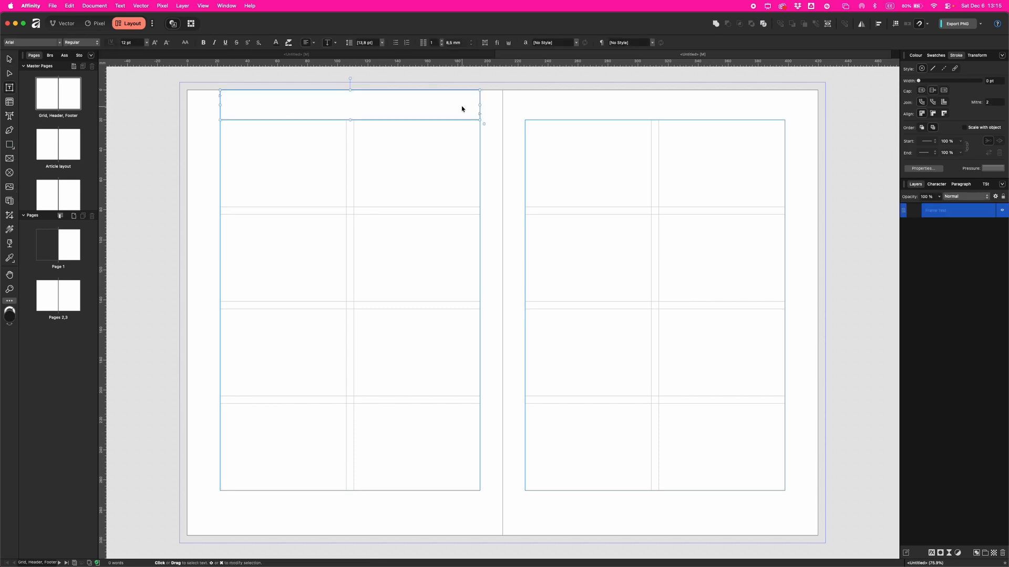
text(MY MAGAZINE)
key(super+a)
click(307, 43)
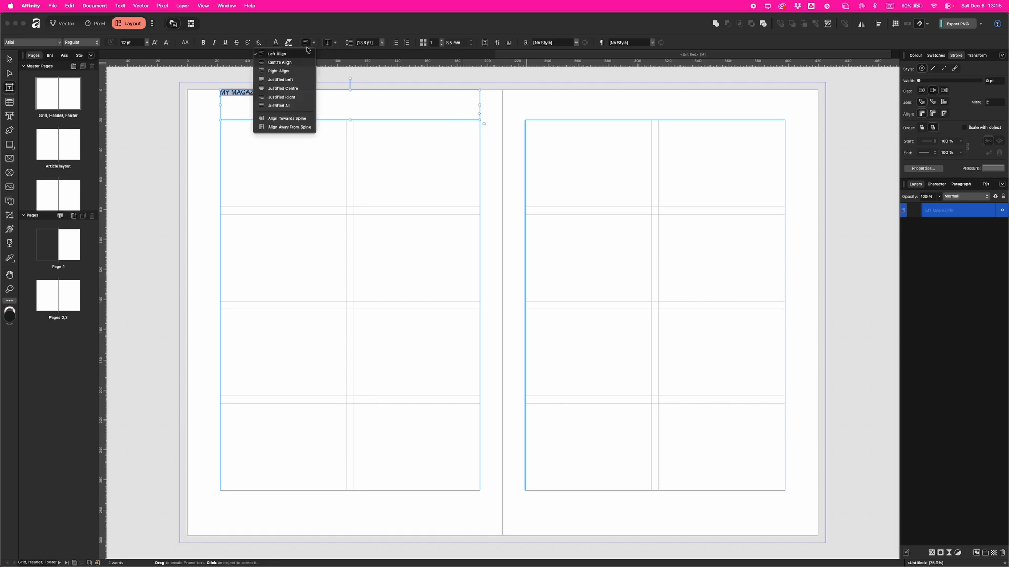
click(287, 62)
click(327, 43)
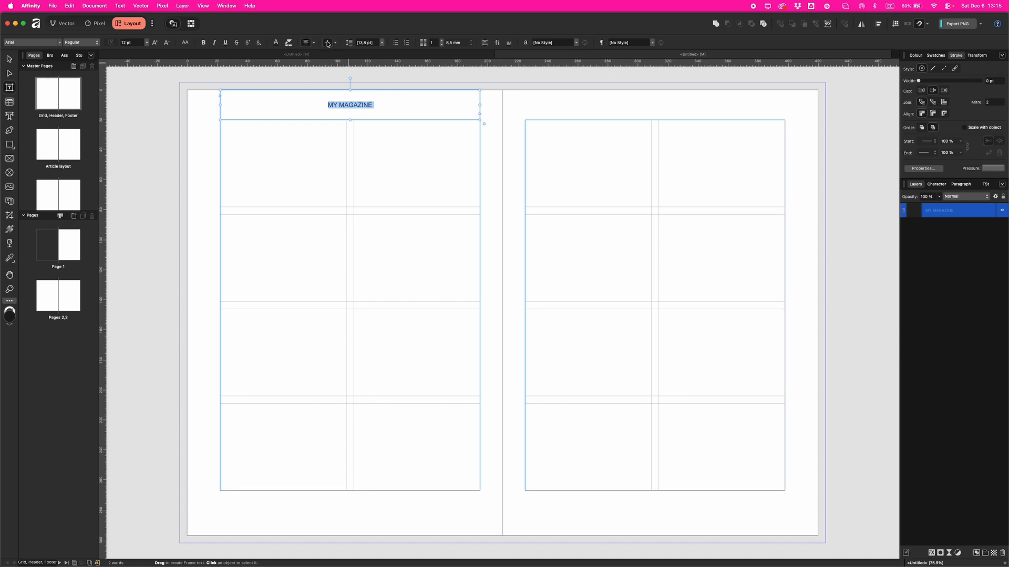
Draw a 0.5 pt horizontal line from the left page's outer margin to the header text and copy it to the text's other side.
click(9, 59)
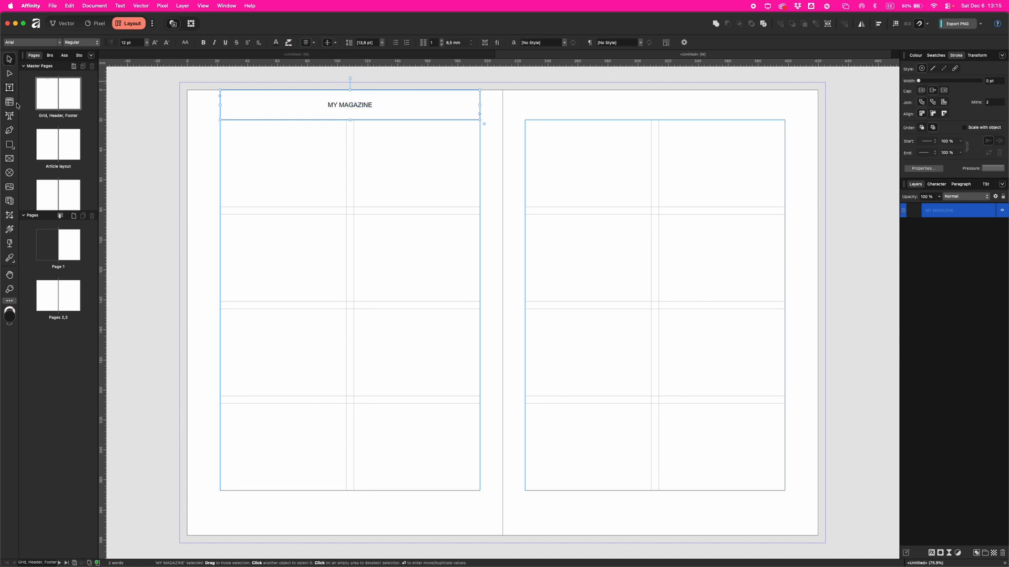
drag(220, 105, 322, 105)
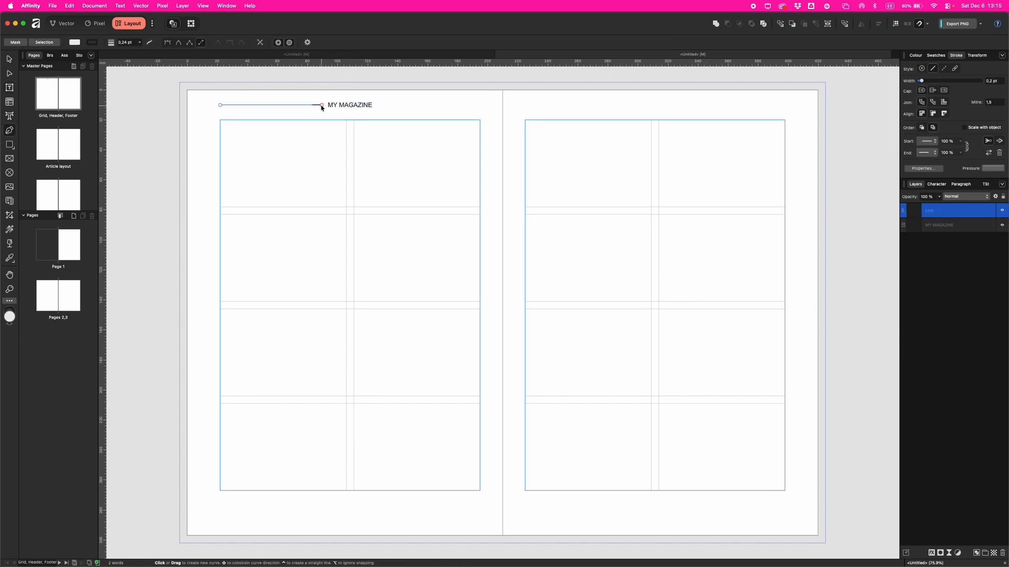
drag(258, 106, 416, 111)
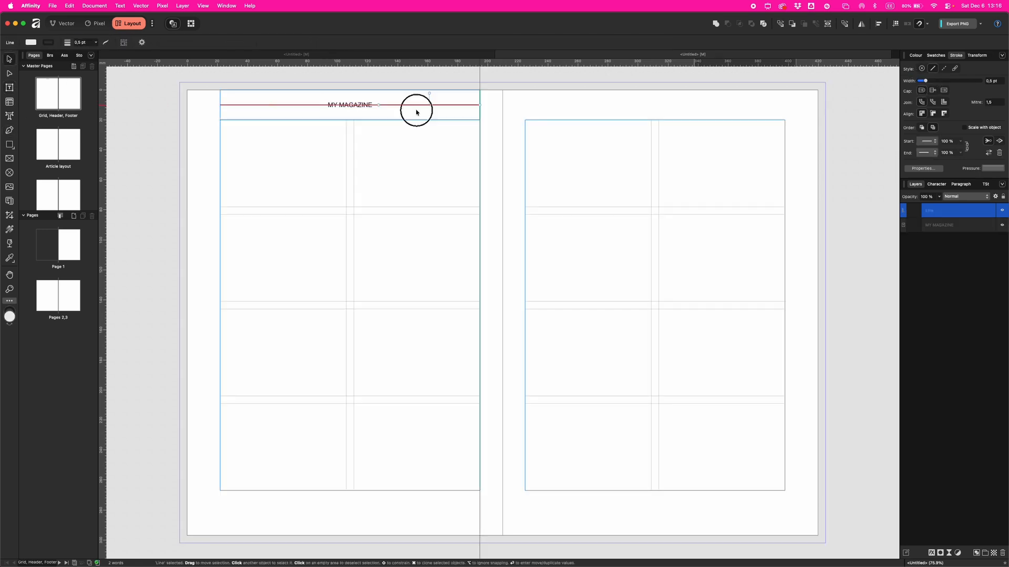
Duplicate the header text frame and both lines onto the right page, aligned with its margins.
key(super+a)
drag(338, 113, 642, 127)
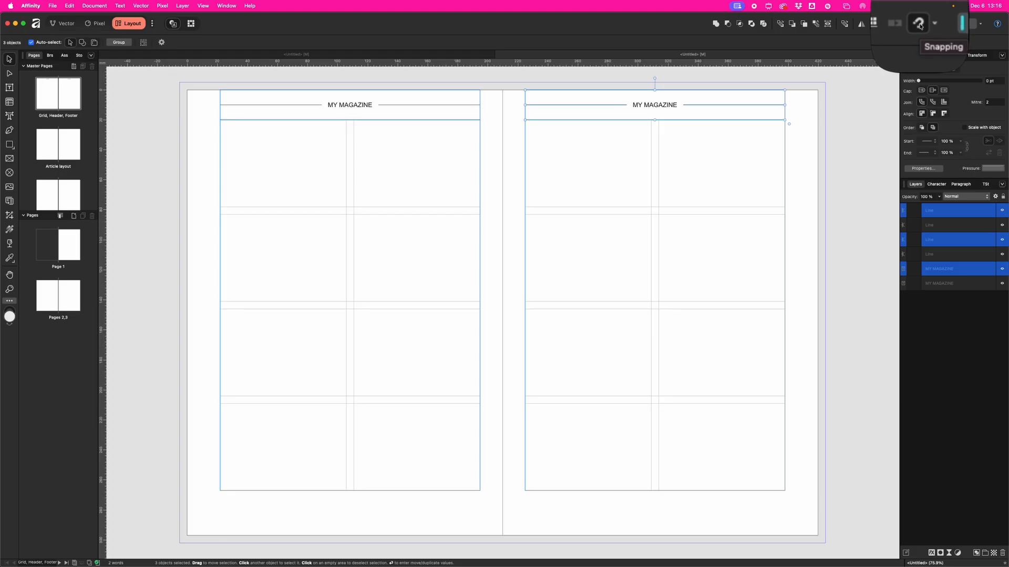
drag(741, 115, 721, 115)
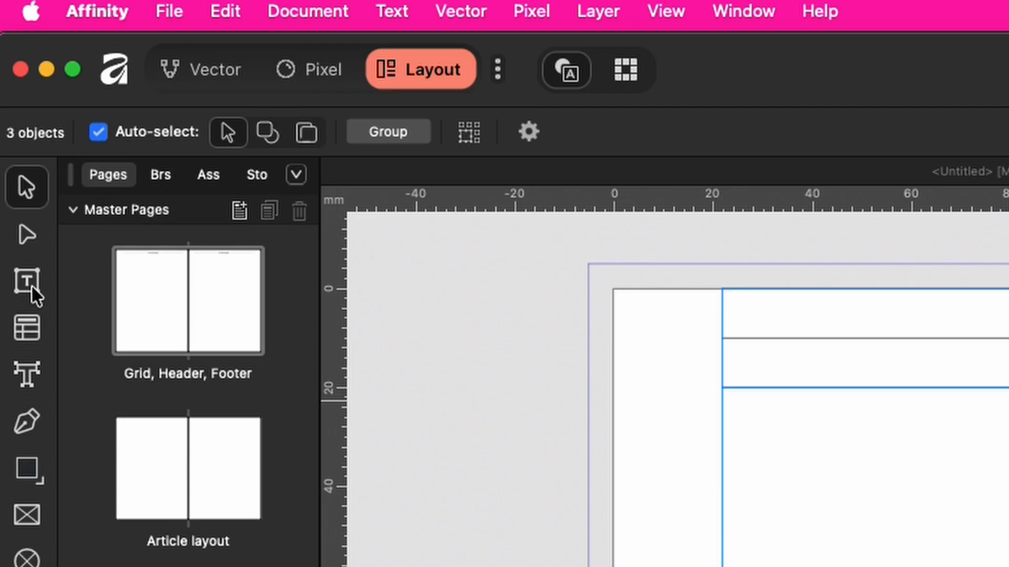
Add a small text frame below the left page's bottom margin at the outer edge and insert a page number field in it.
click(25, 285)
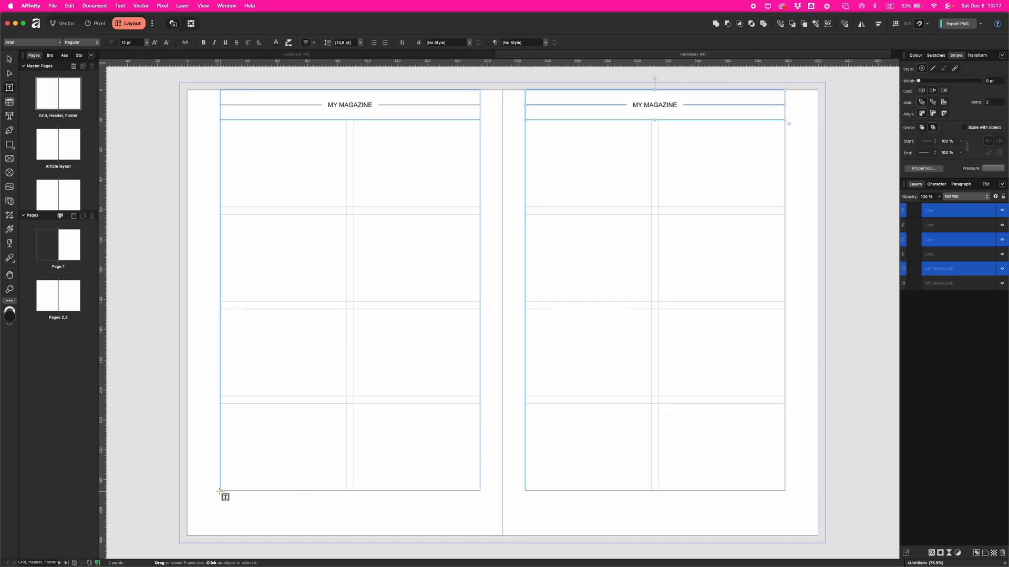
drag(219, 491, 279, 536)
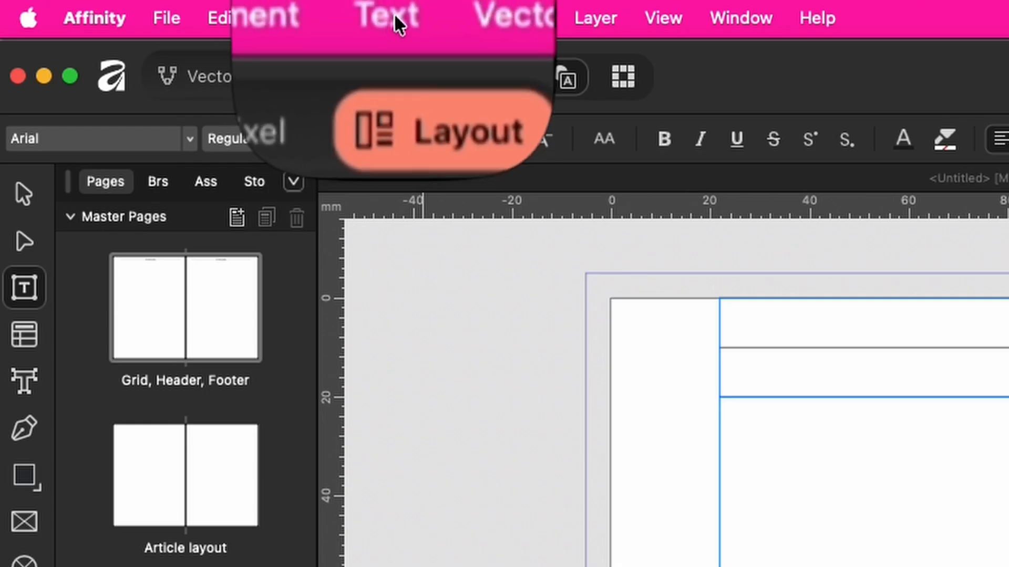
click(125, 8)
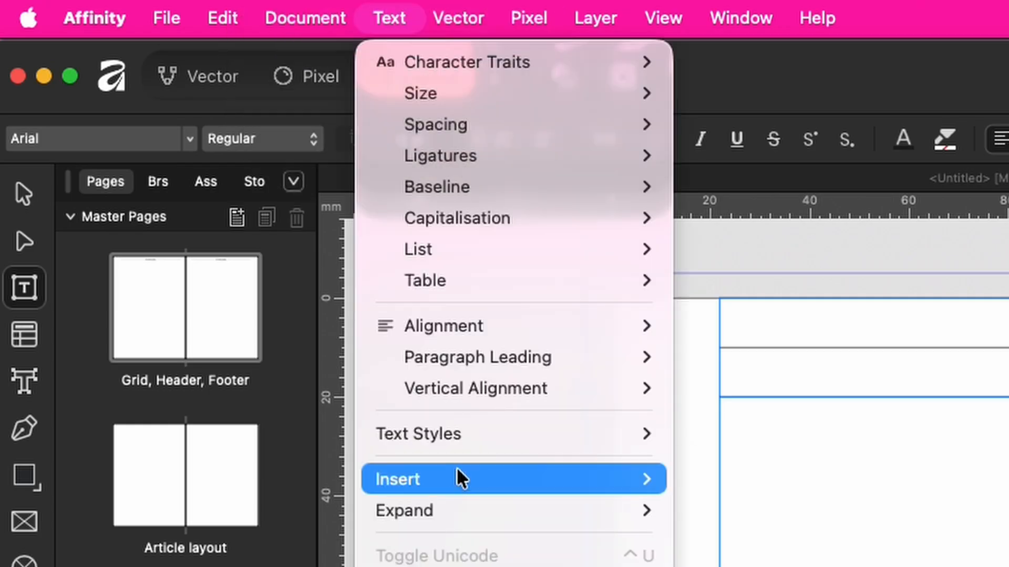
mouse_move(457, 478)
mouse_move(771, 520)
click(991, 512)
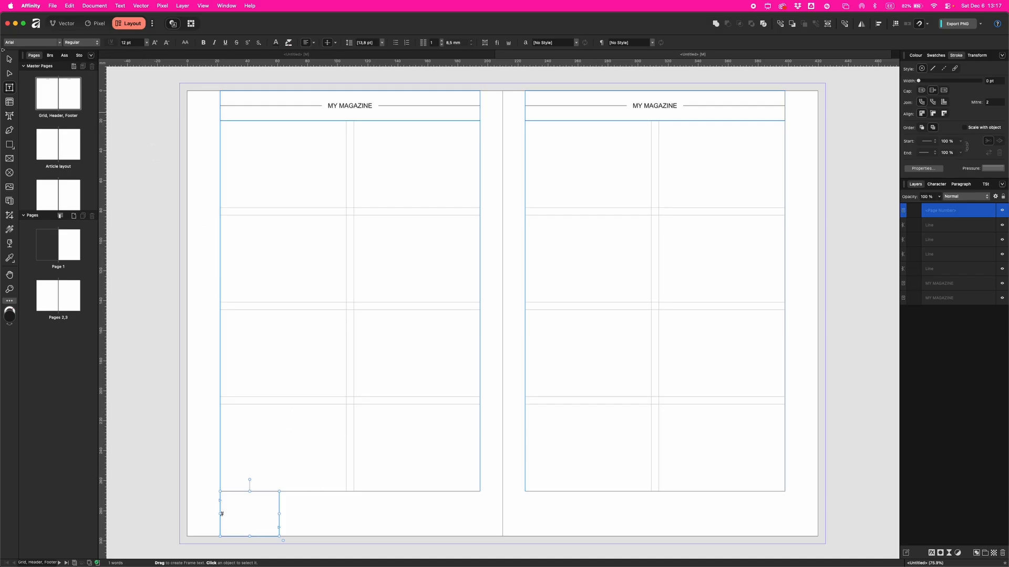
key(Escape)
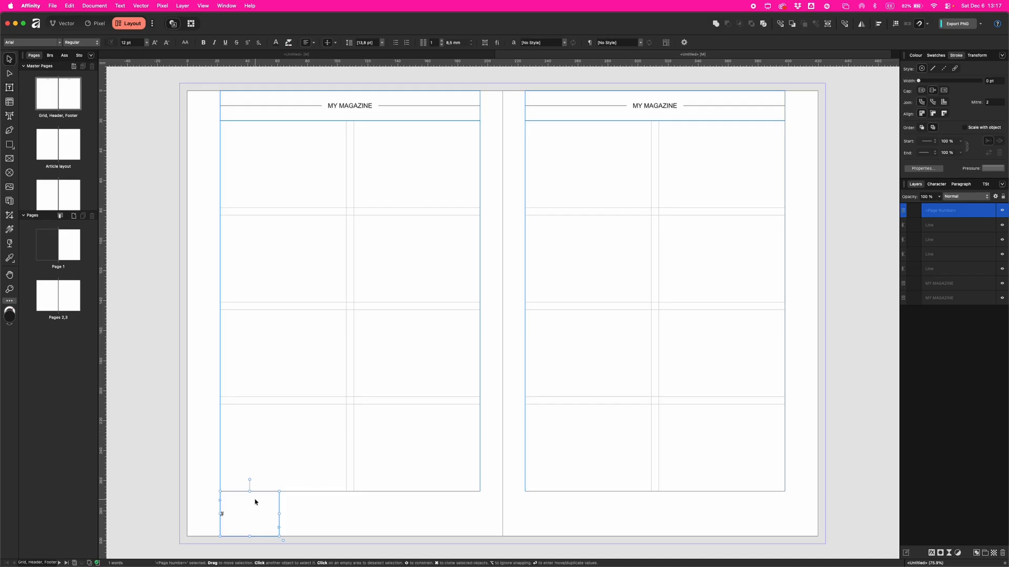
Duplicate the page number frame to the right page's outer bottom corner and right-align its text.
mouse_move(256, 502)
mouse_down()
mouse_move(779, 504)
mouse_move(762, 505)
mouse_up()
drag(750, 506, 755, 505)
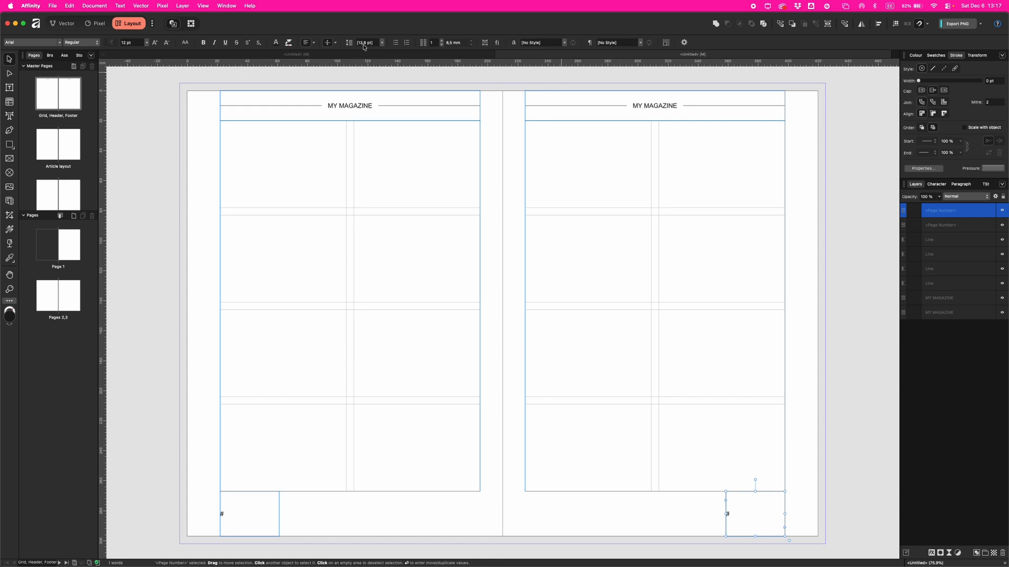
click(315, 44)
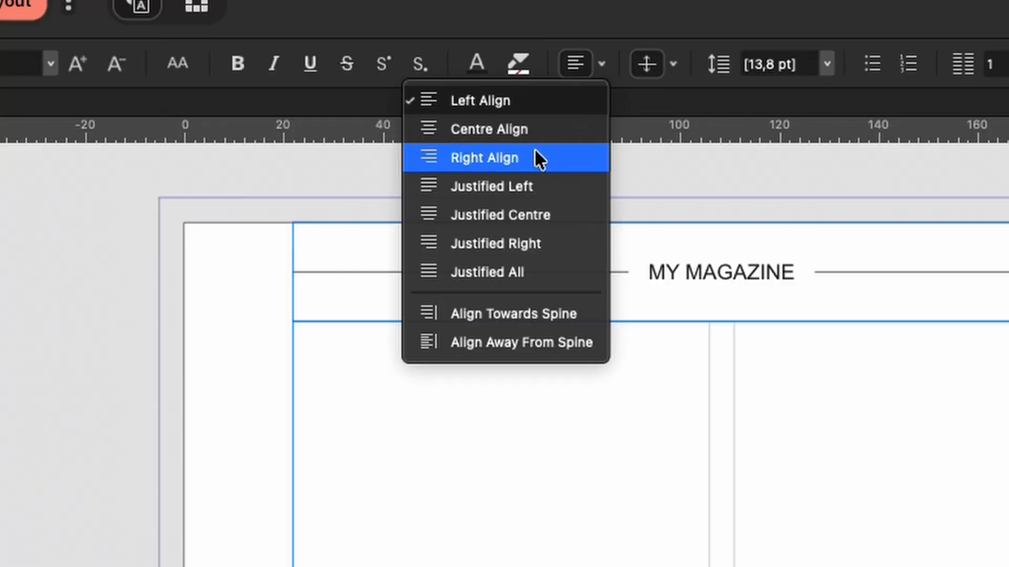
click(298, 72)
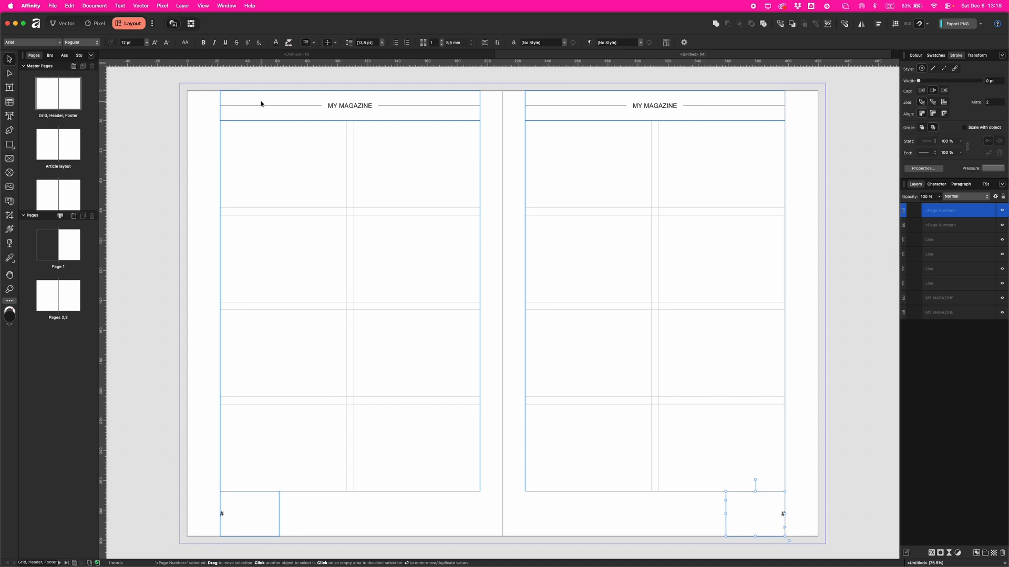
Set the Grid, Header, Footer master's column guides to 4 columns.
click(202, 6)
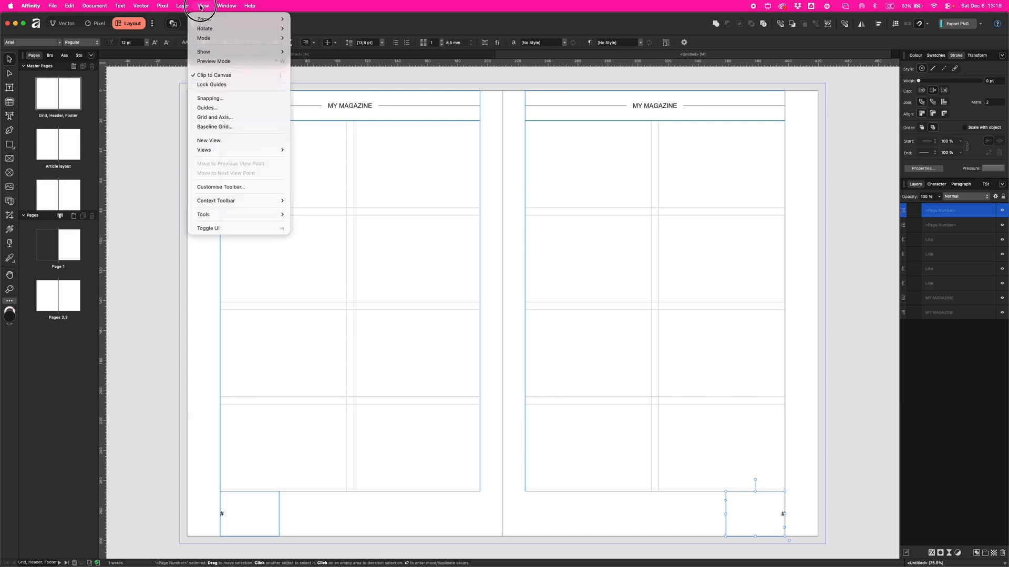
click(208, 108)
click(568, 197)
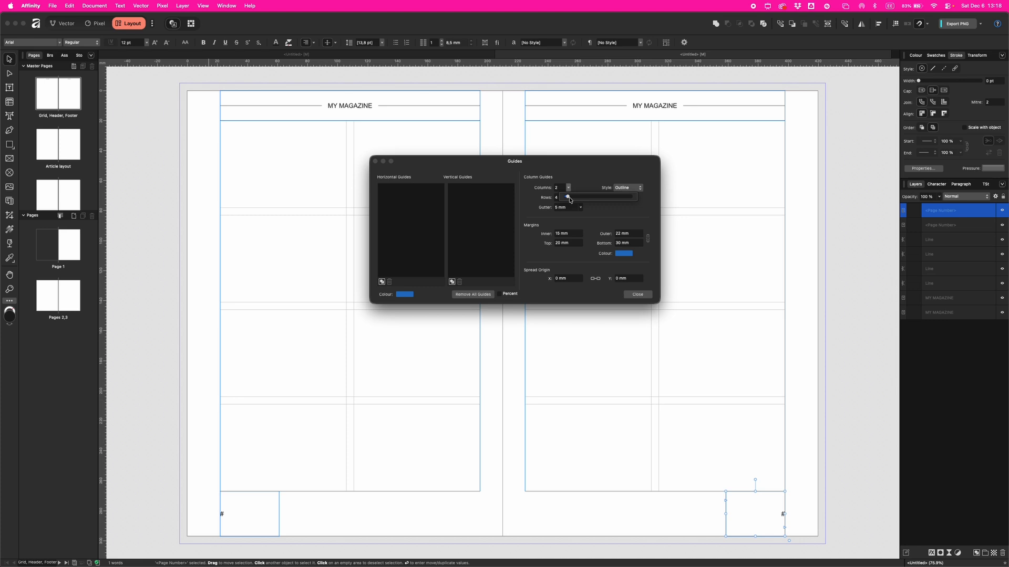
drag(570, 200, 578, 198)
click(642, 296)
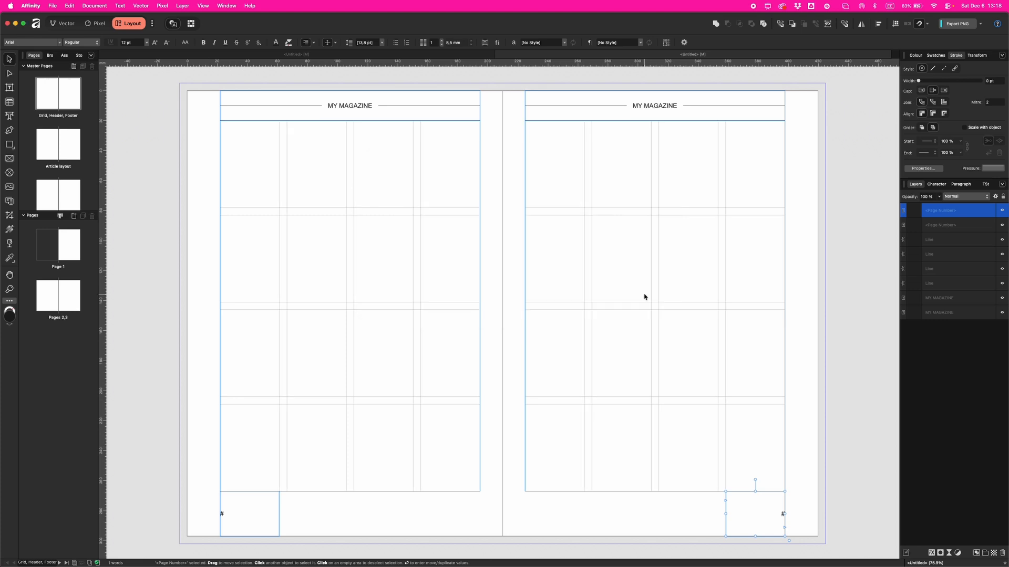
Open the Article layout master and set its column guides to 2 columns.
double_click(46, 147)
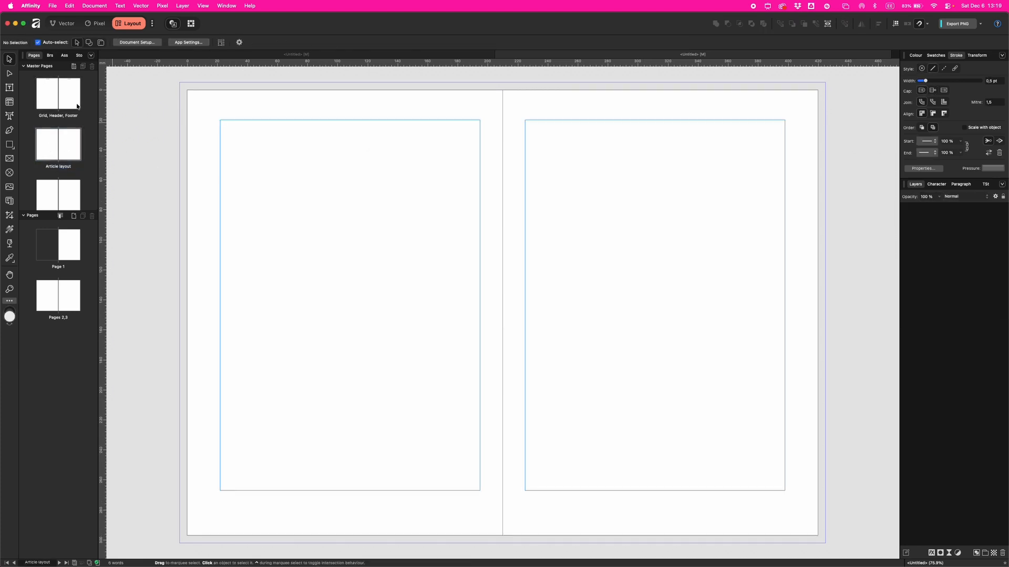
click(200, 8)
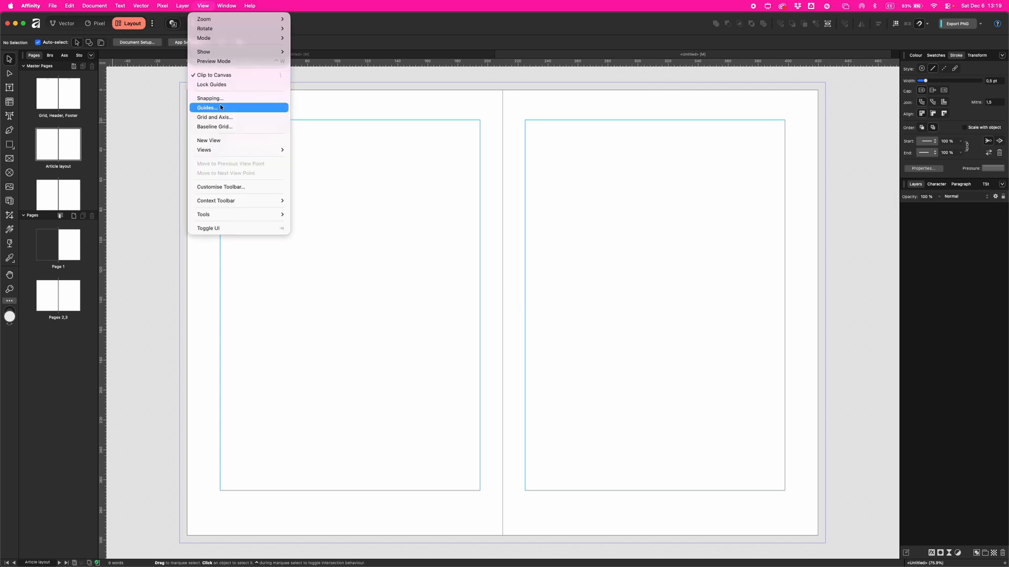
click(231, 105)
click(569, 188)
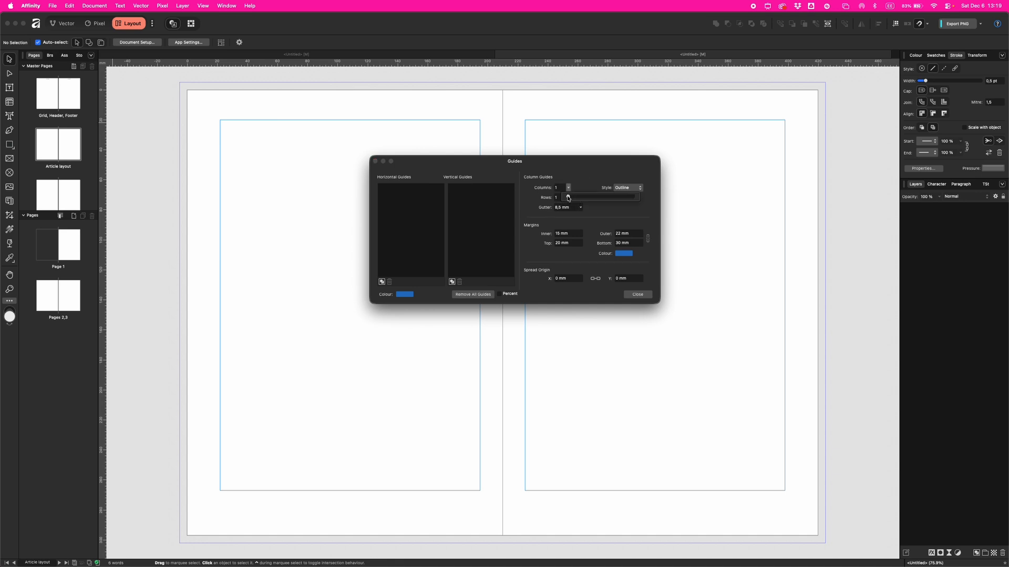
drag(568, 197, 572, 196)
click(643, 295)
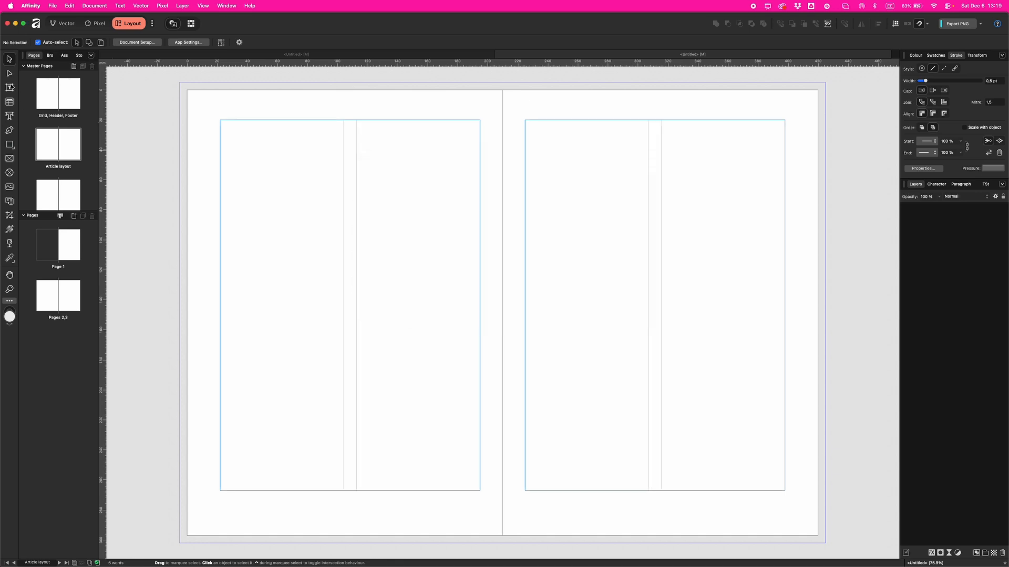
Draw a text frame filling the left page's first column and insert filler text in it.
key(t)
drag(220, 120, 343, 482)
click(120, 6)
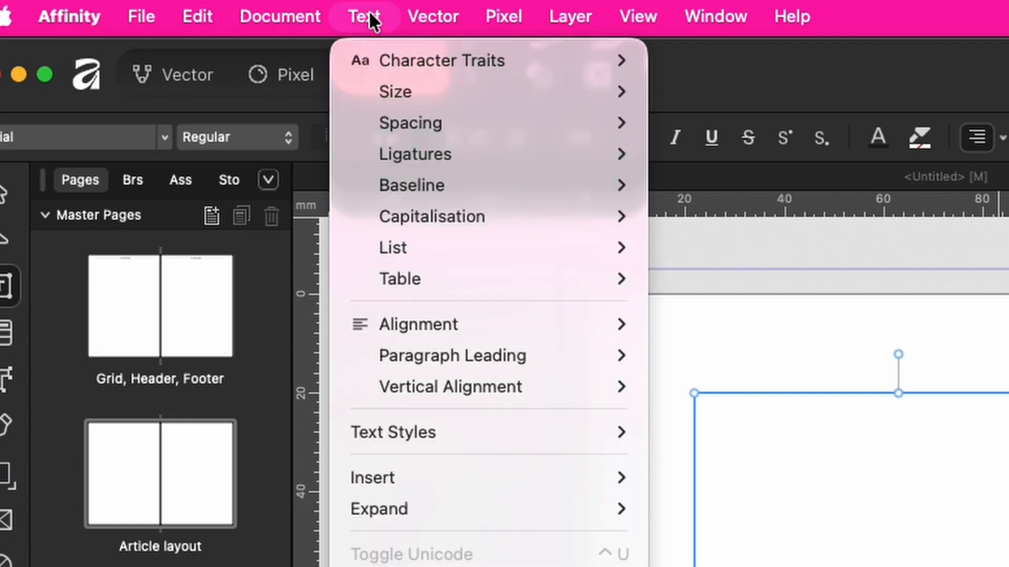
click(372, 20)
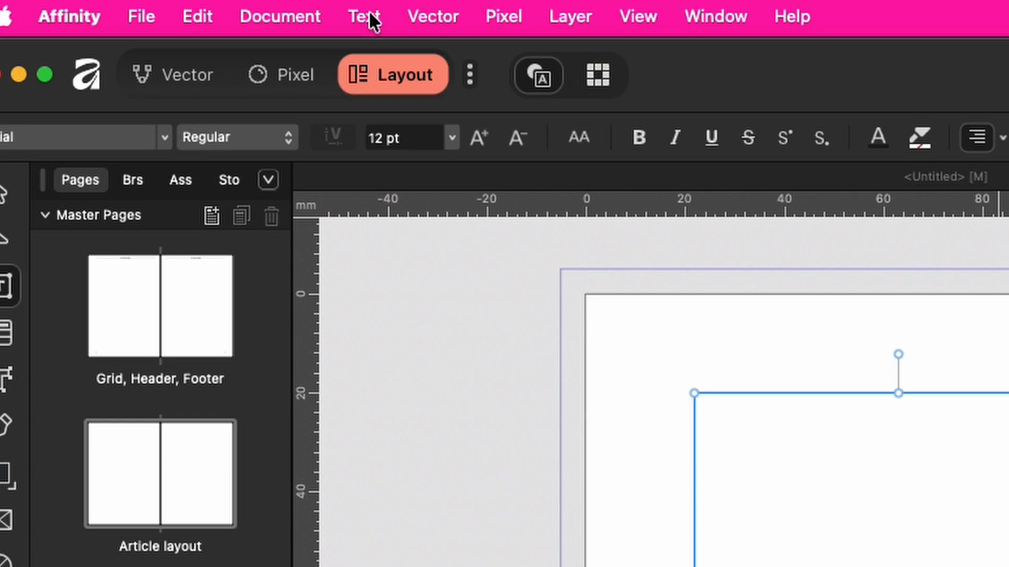
click(370, 15)
mouse_move(580, 478)
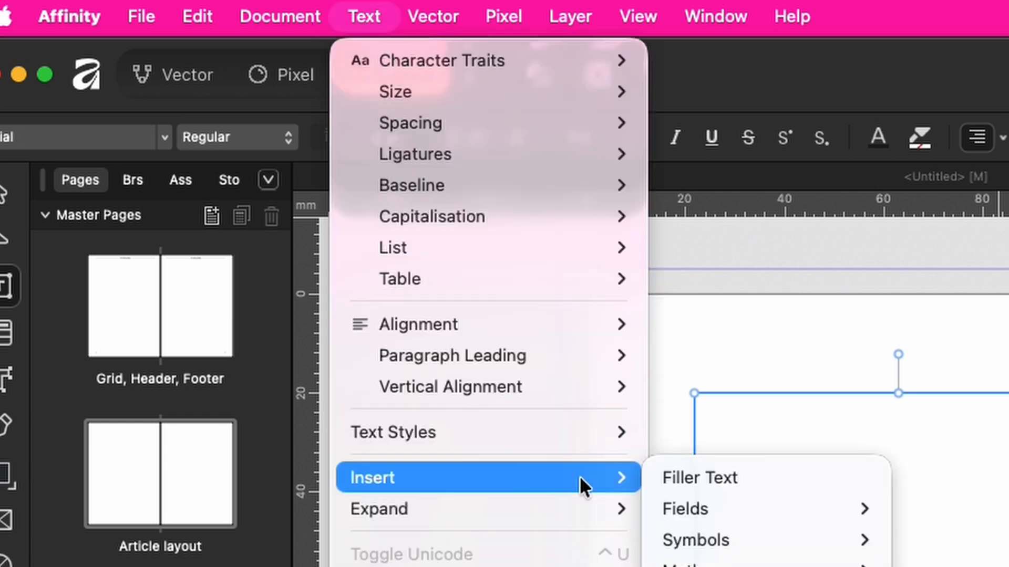
click(699, 478)
Left-align all the filler text in the left page's first column.
key(super+a)
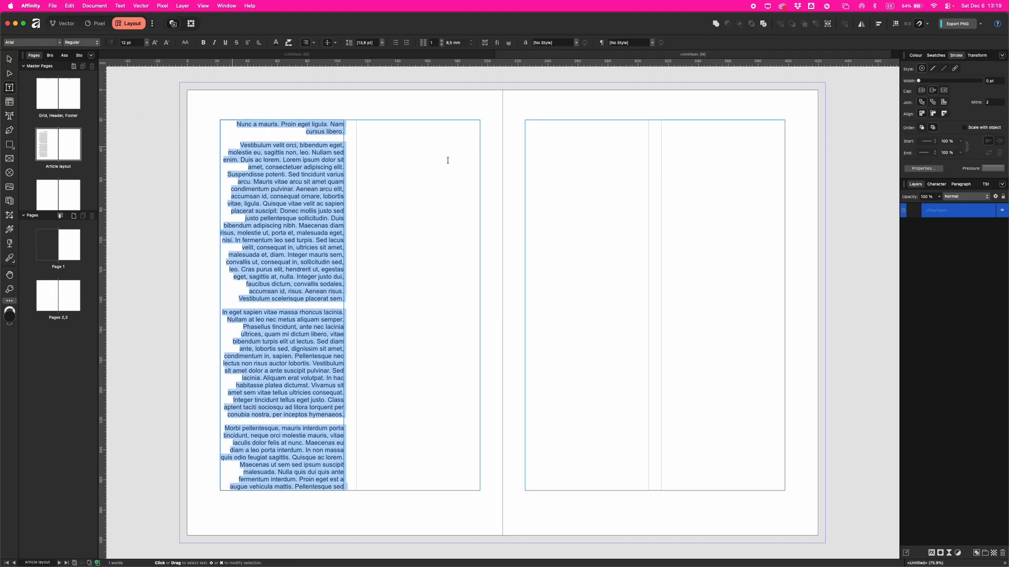
click(977, 138)
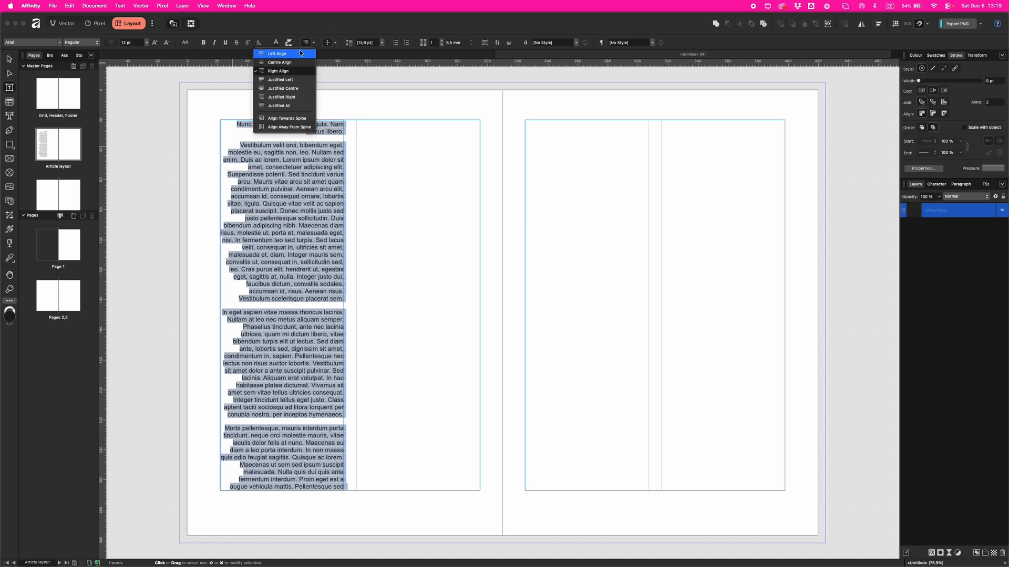
click(301, 53)
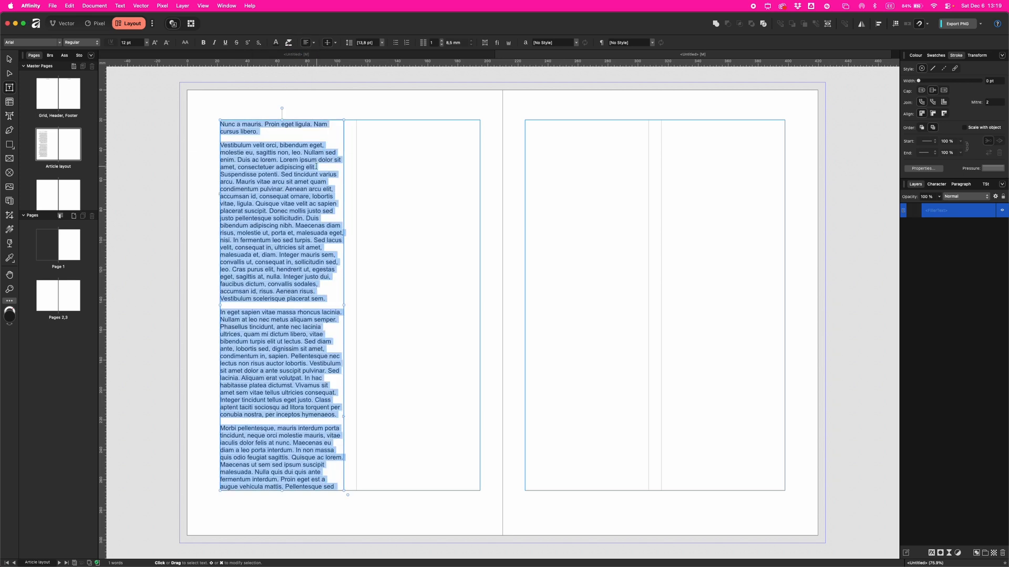
key(Escape)
Flow the overflowing text through linked frames filling the left page's second column and both columns of the right page.
click(345, 419)
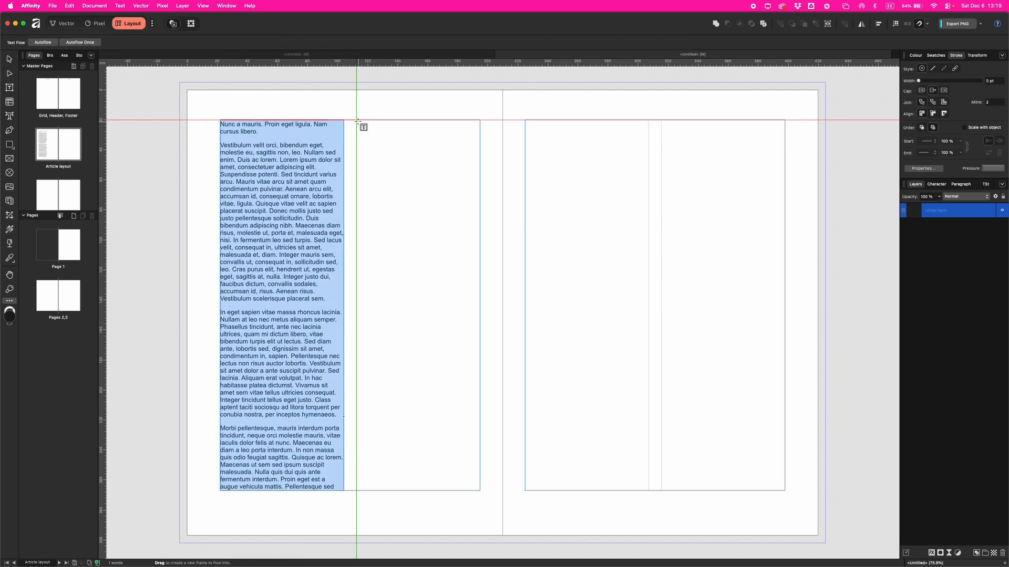
click(361, 128)
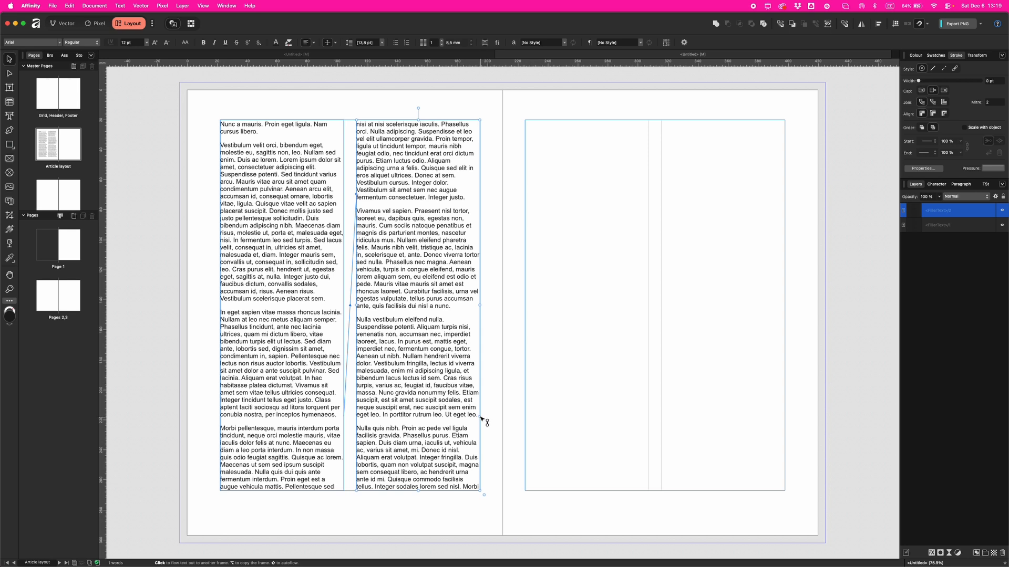
click(481, 418)
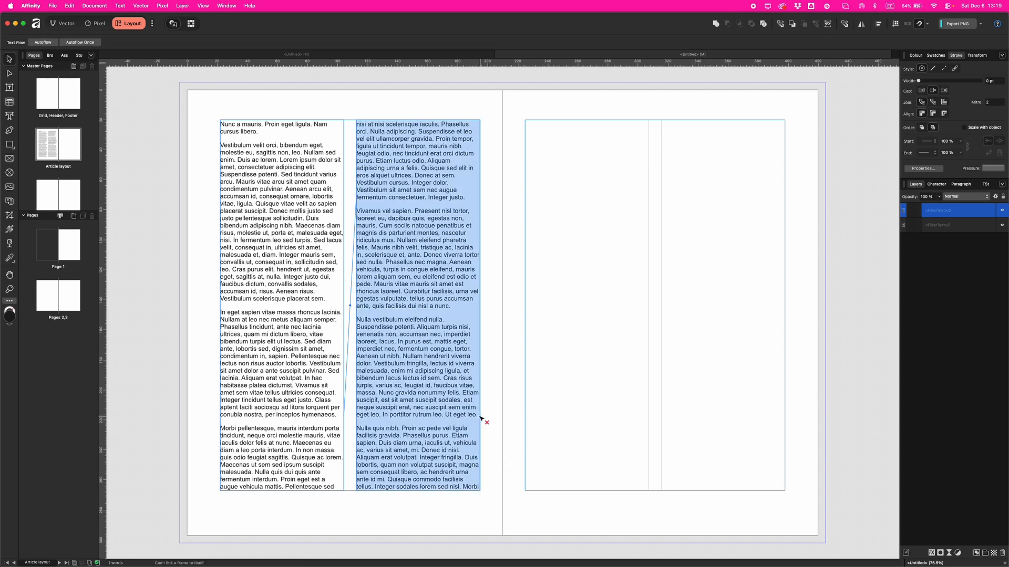
scroll(529, 152, left, 1)
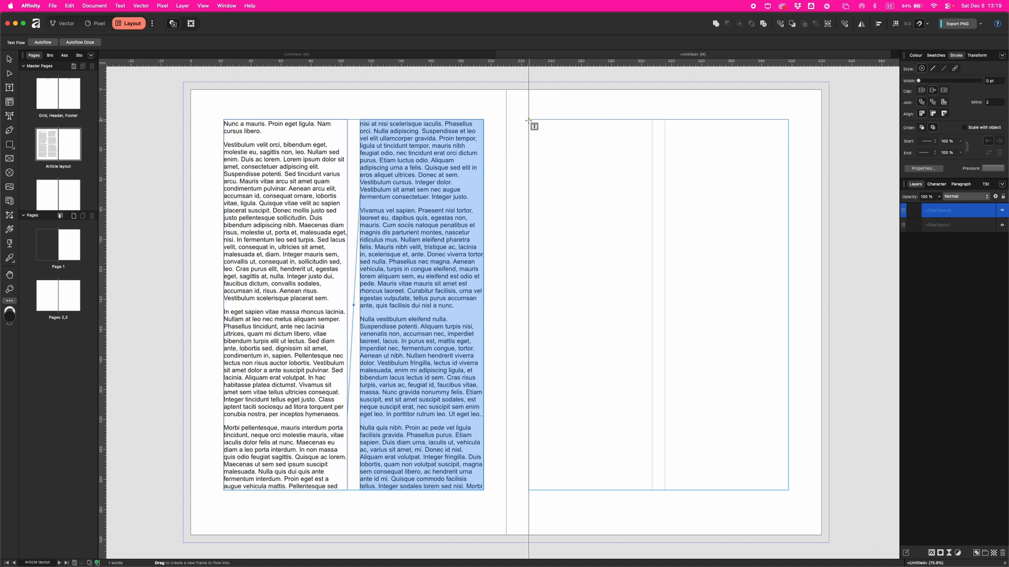
drag(528, 120, 652, 491)
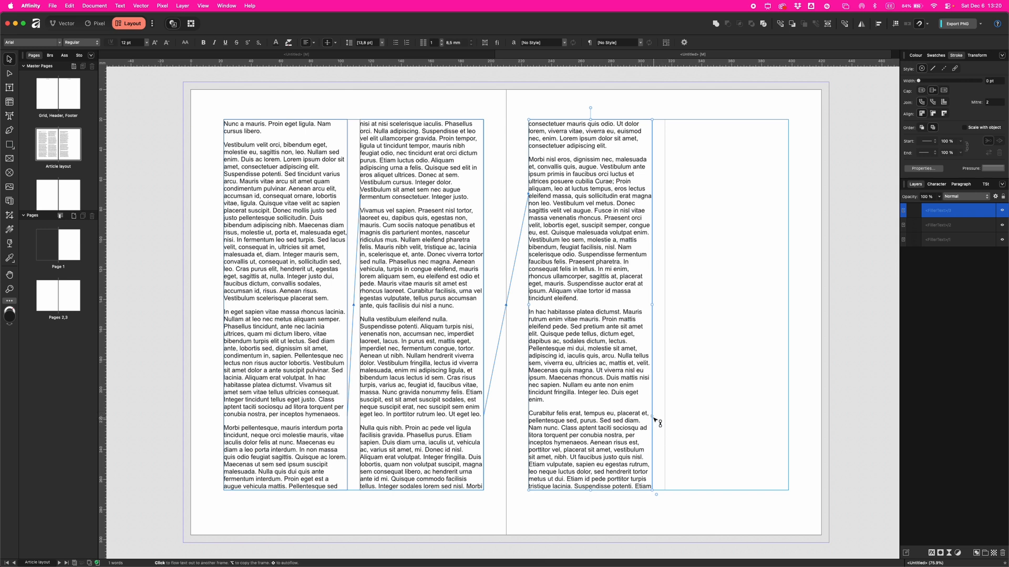
scroll(654, 418, down, 1)
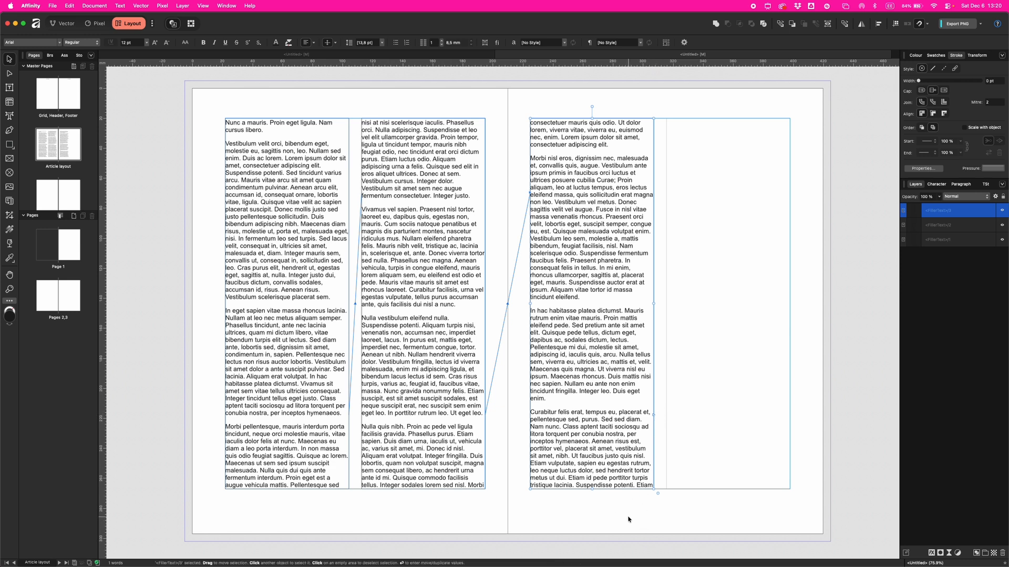
click(653, 415)
drag(666, 118, 790, 489)
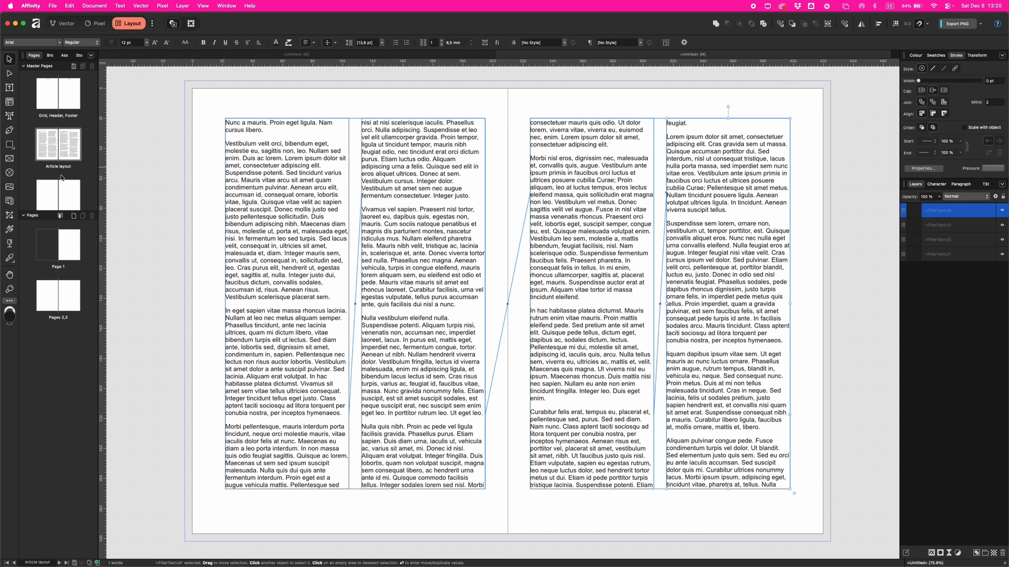
On the Full bleed image master, draw a picture frame covering the right page out to the bleed and duplicate it onto the left page.
scroll(61, 178, down, 3)
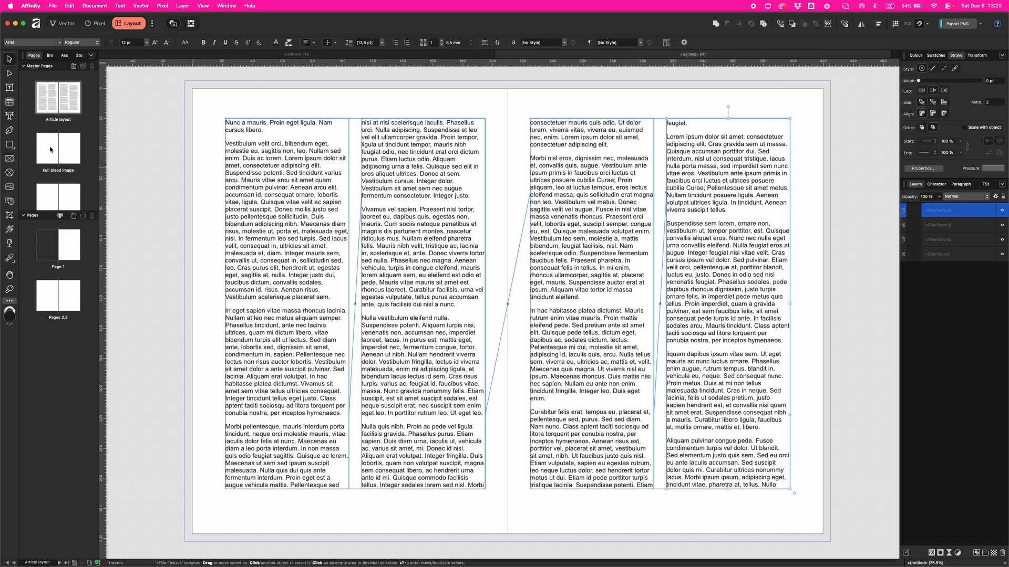
double_click(51, 150)
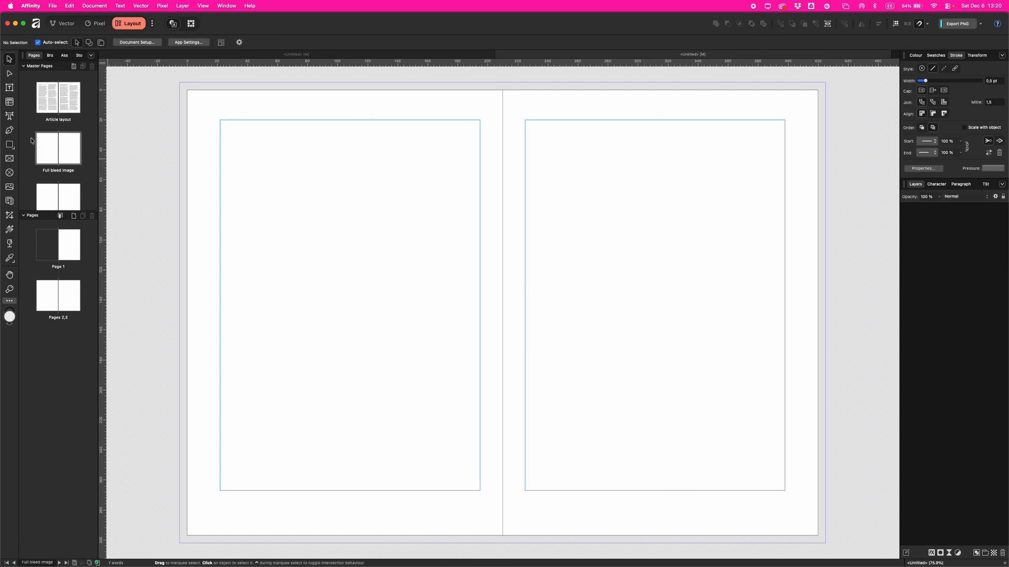
click(9, 159)
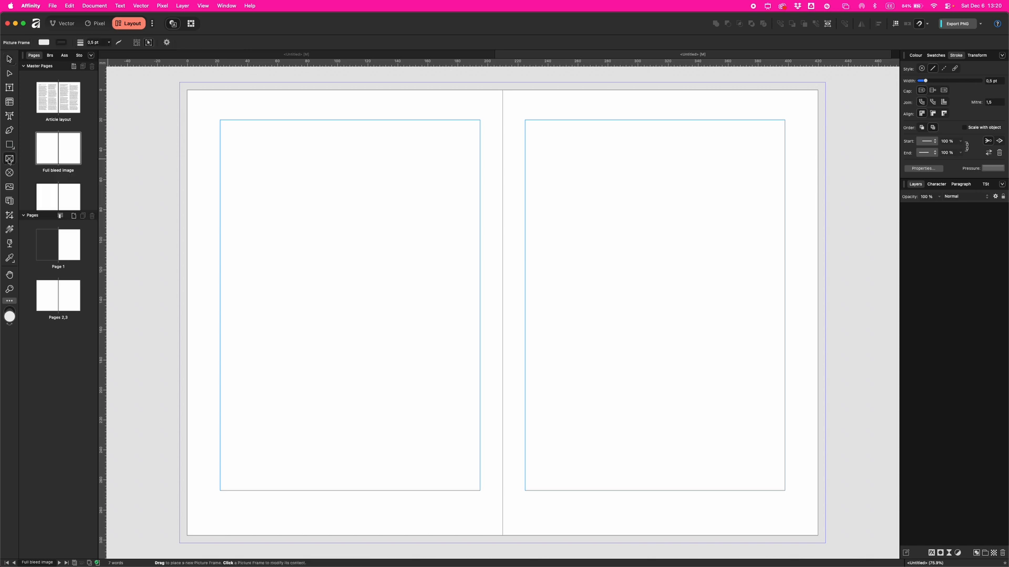
drag(503, 84, 826, 545)
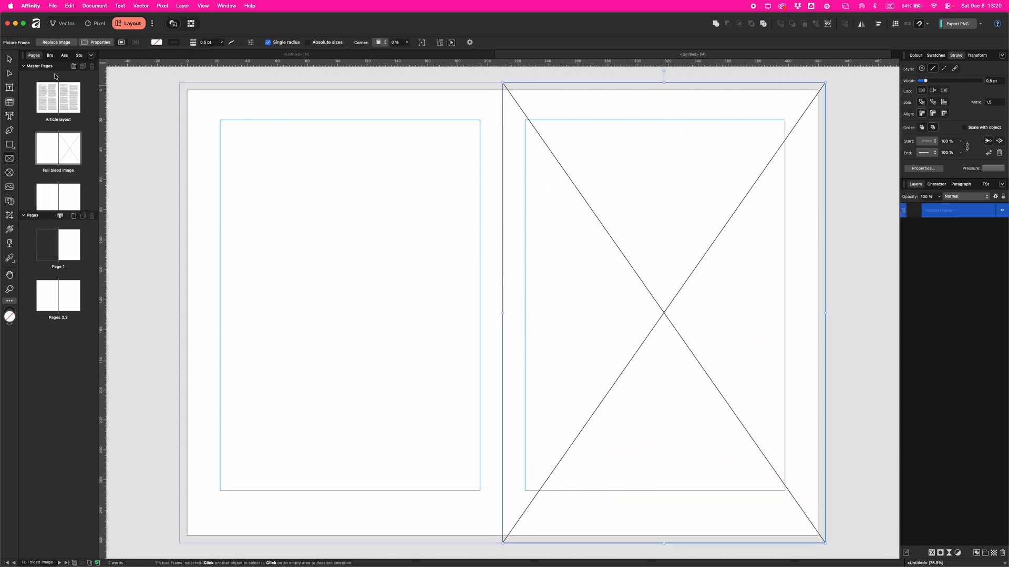
key(v)
drag(592, 277, 270, 267)
Open the AD master and set its column guides to 2 columns and 2 rows.
scroll(61, 163, down, 1)
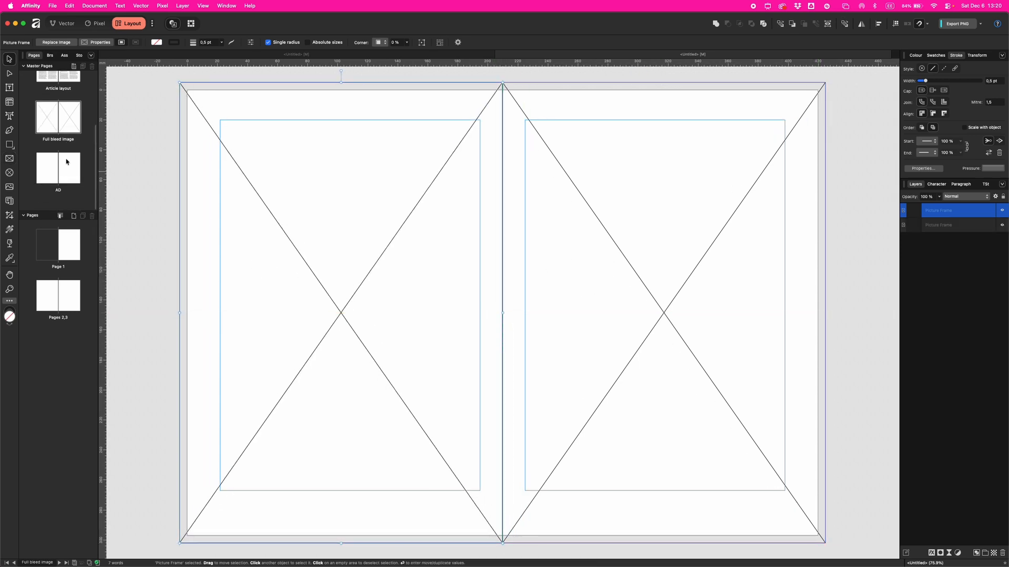
click(48, 182)
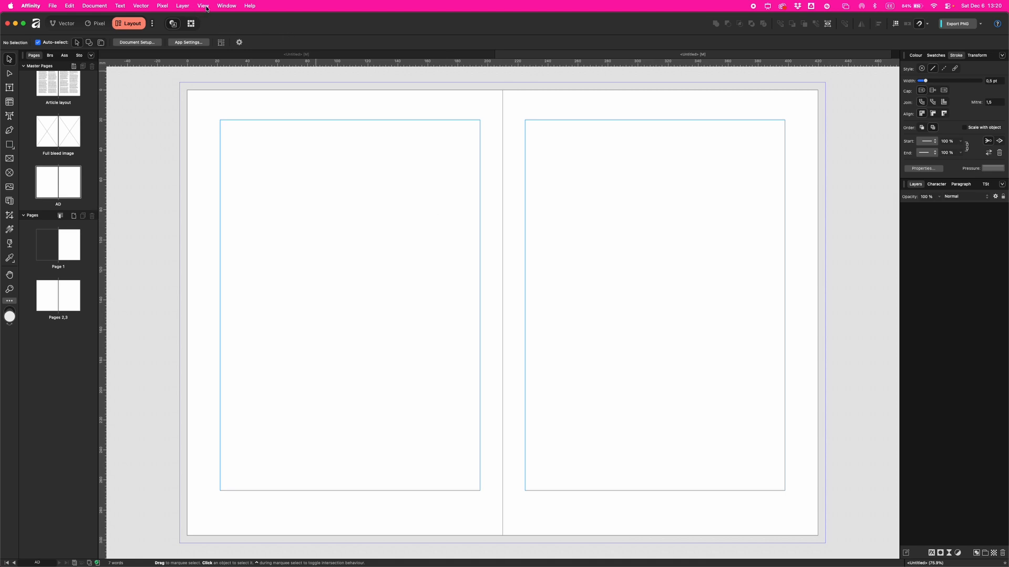
click(204, 5)
click(223, 105)
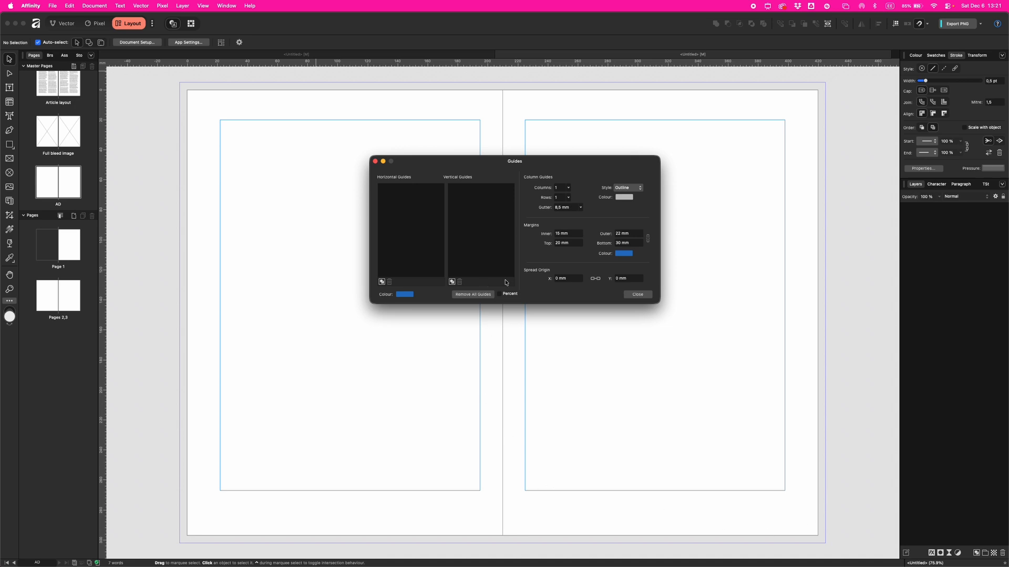
click(568, 197)
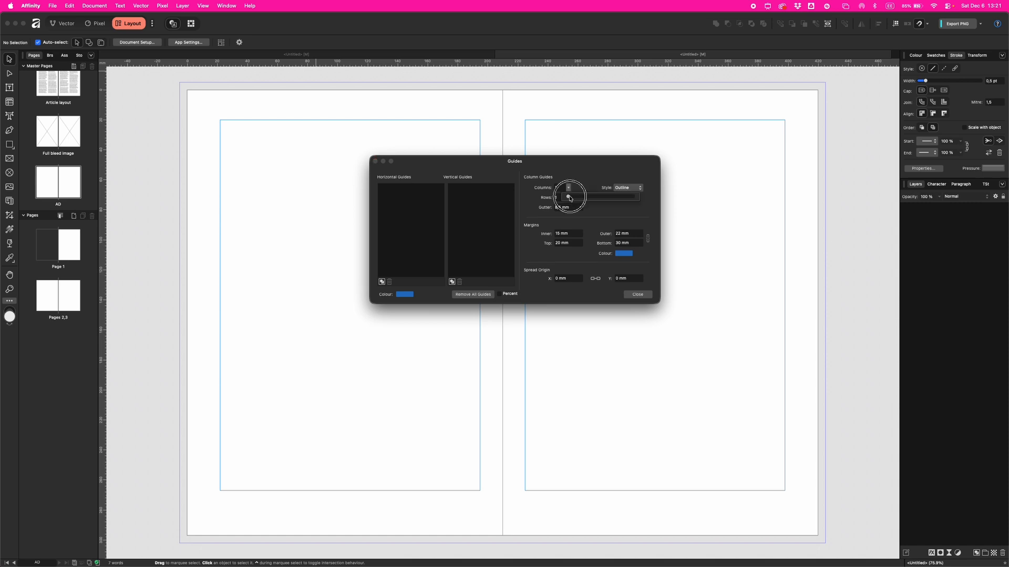
drag(570, 198, 572, 199)
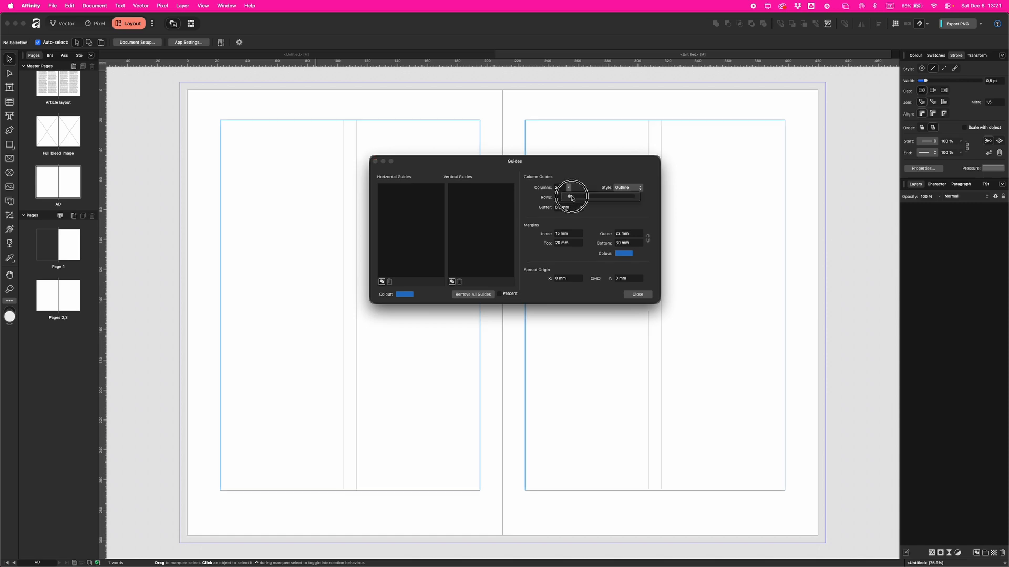
click(568, 197)
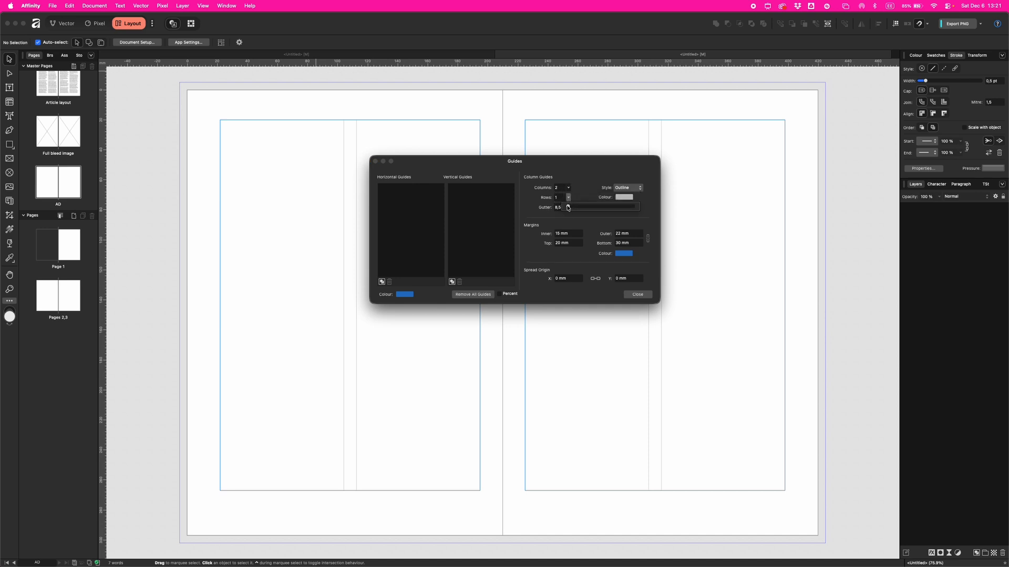
drag(568, 208, 570, 207)
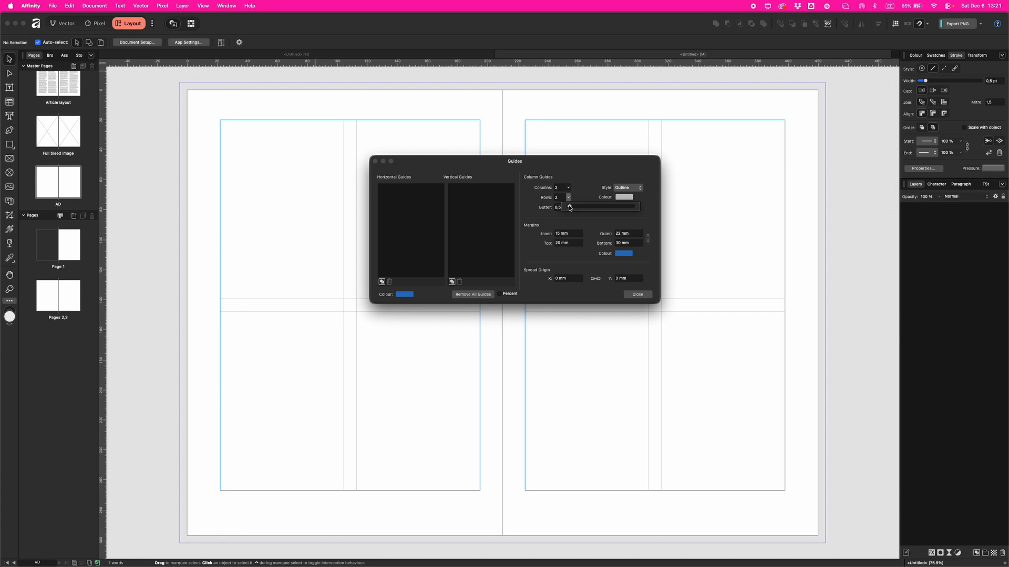
Set the gutter of the AD master's column guides to 5 mm.
click(580, 199)
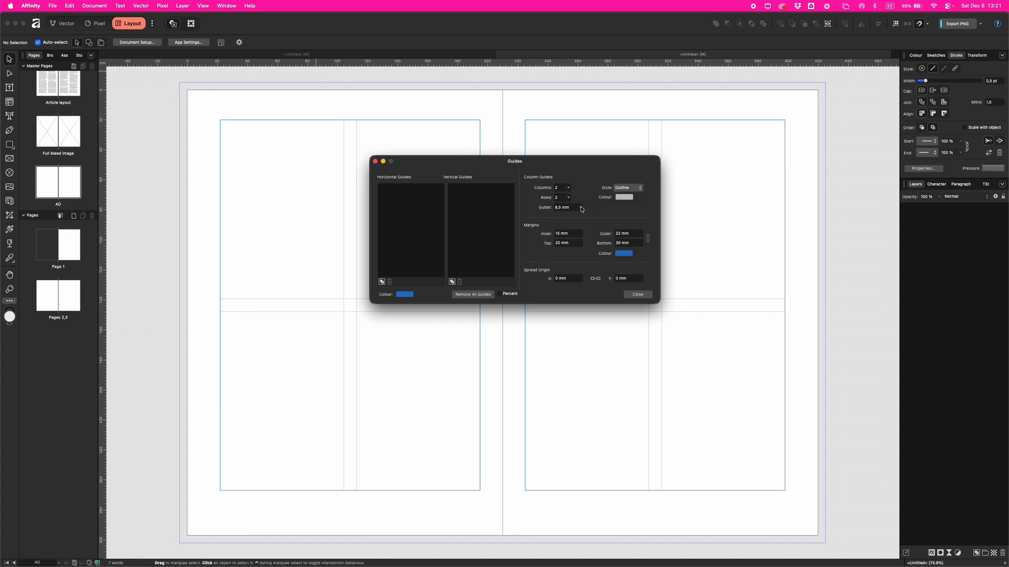
click(580, 207)
drag(580, 219, 577, 219)
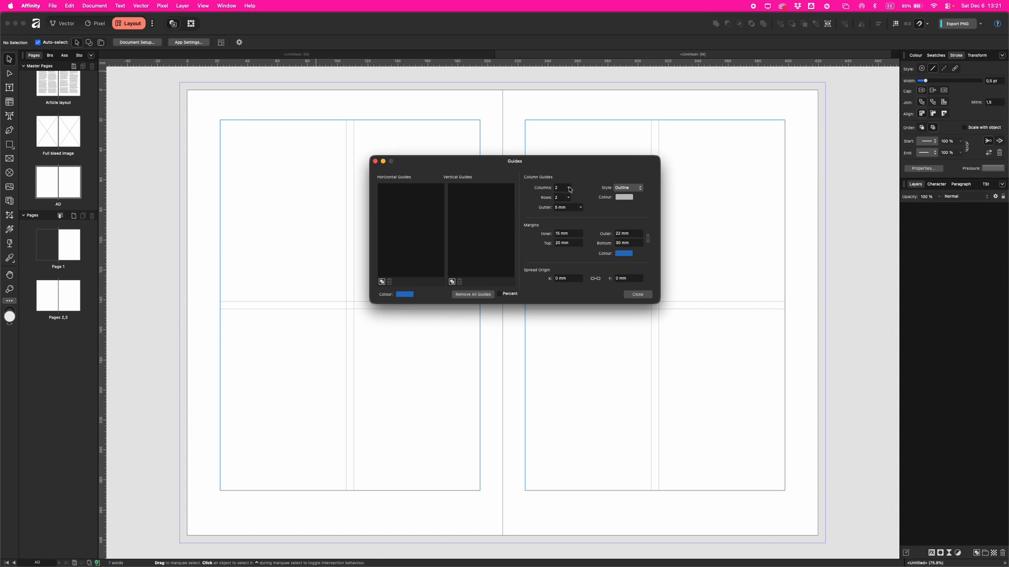
Set the AD master's column guides to 4 columns and 4 rows.
click(569, 187)
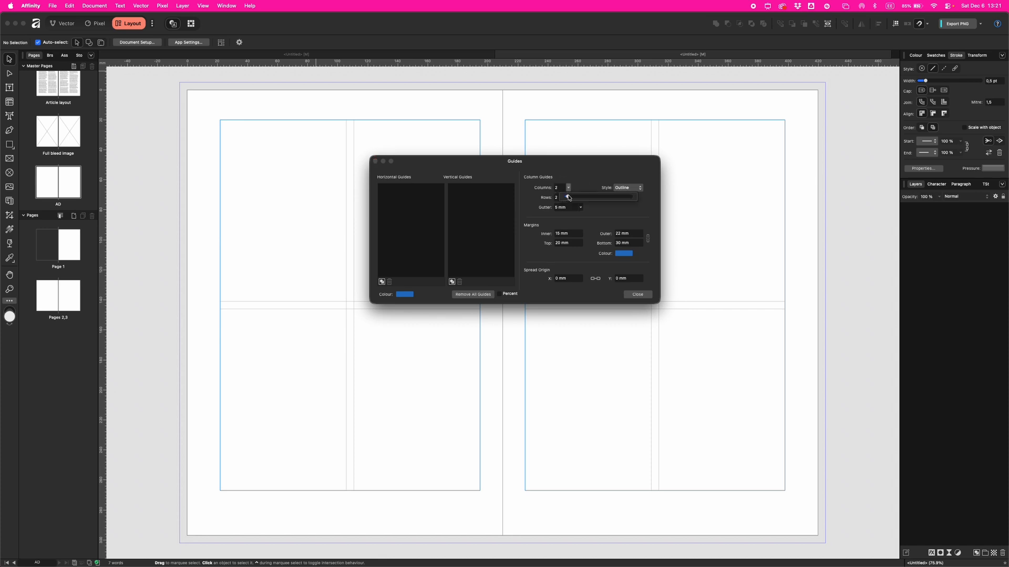
click(578, 182)
click(569, 197)
drag(567, 207, 572, 198)
click(567, 188)
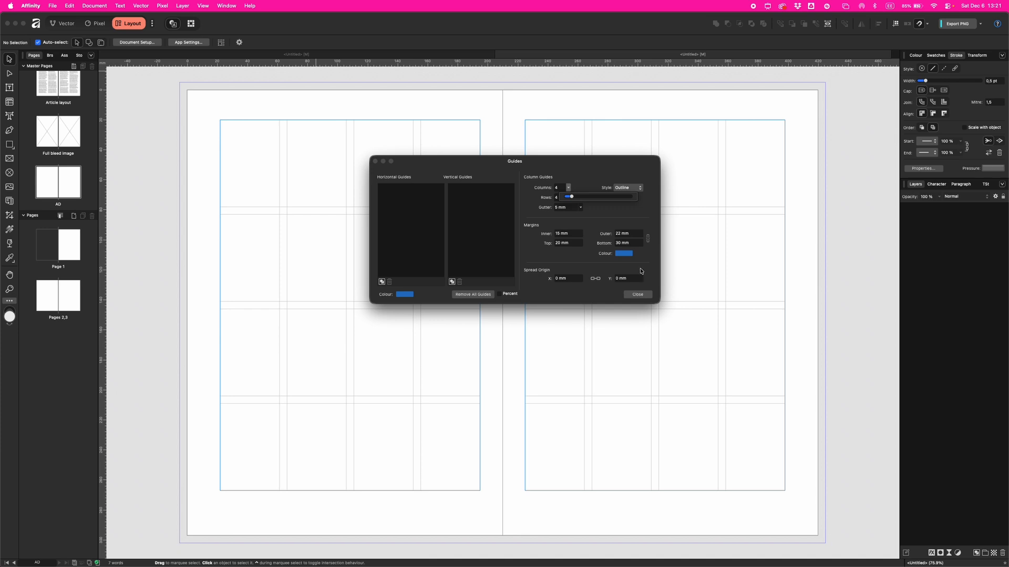
Set the AD master's inner, outer, top and bottom margins to 0 mm and close the guide settings.
click(574, 234)
click(575, 234)
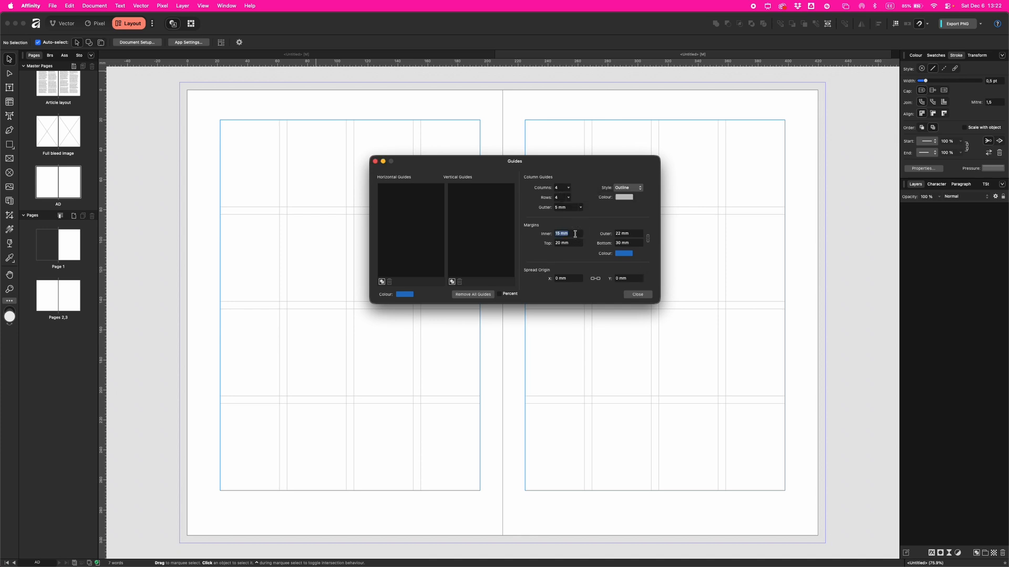
text(0)
key(Tab)
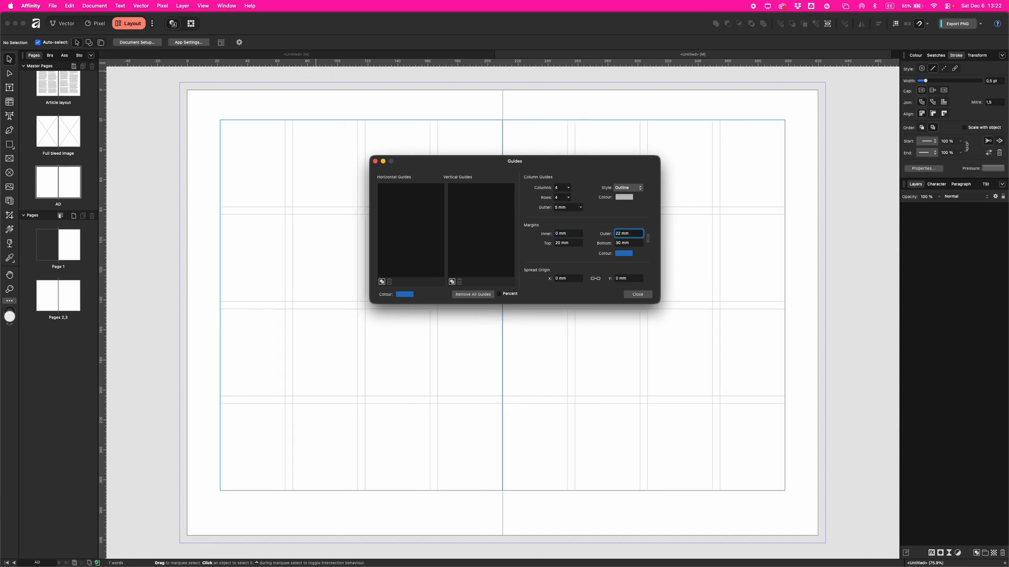
text(0)
key(Tab)
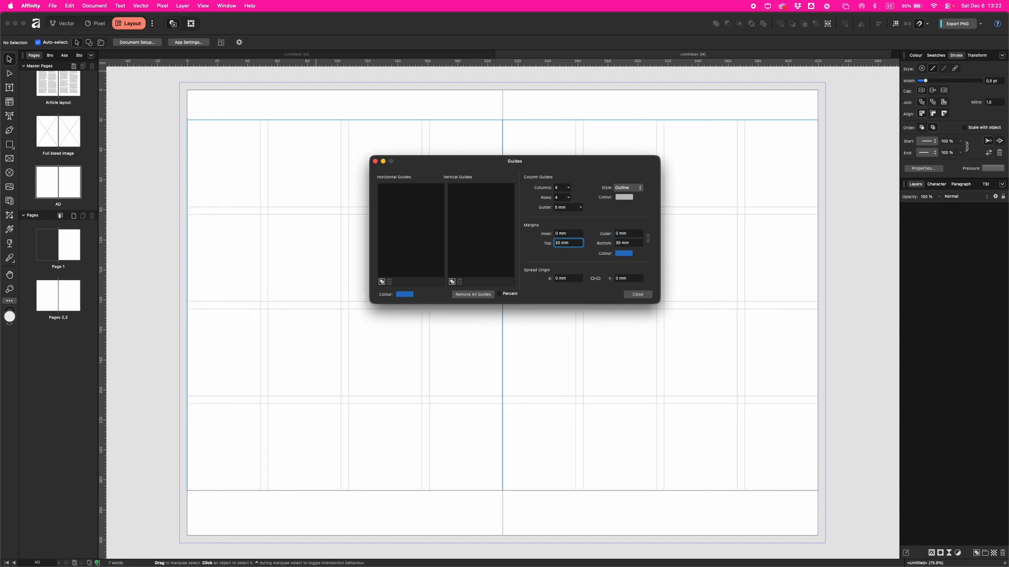
text(0)
key(Tab)
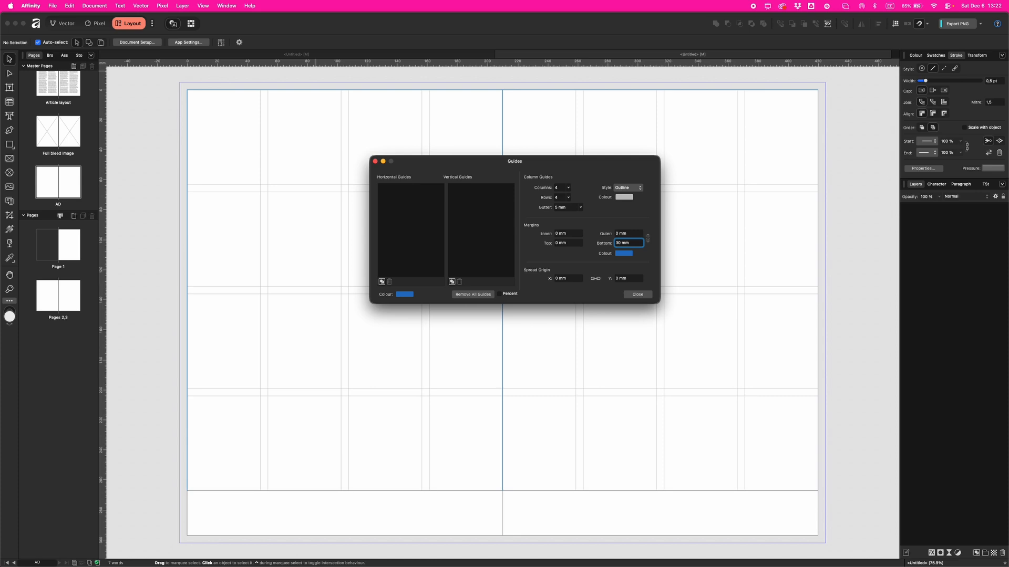
text(0)
key(Tab)
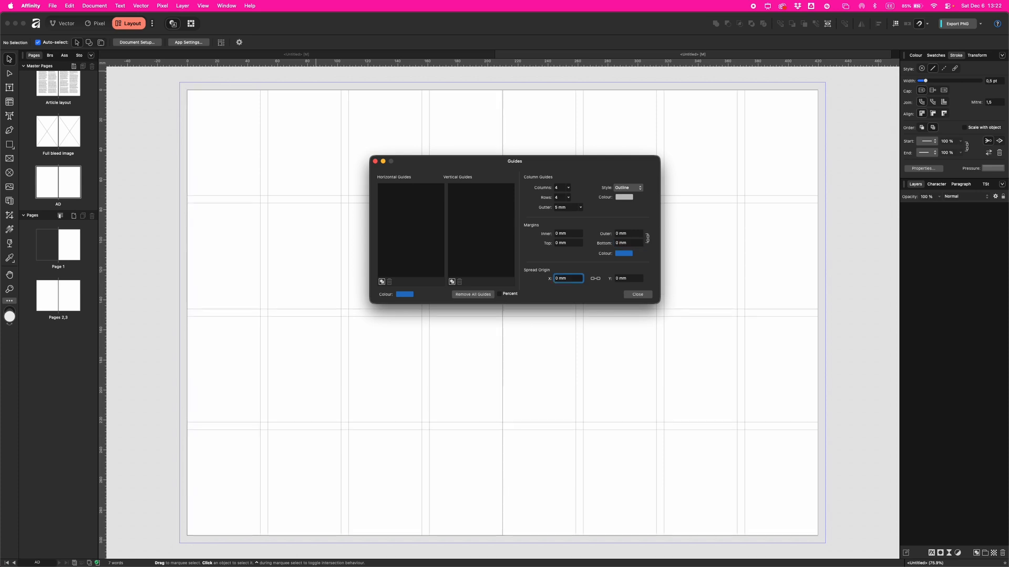
click(638, 294)
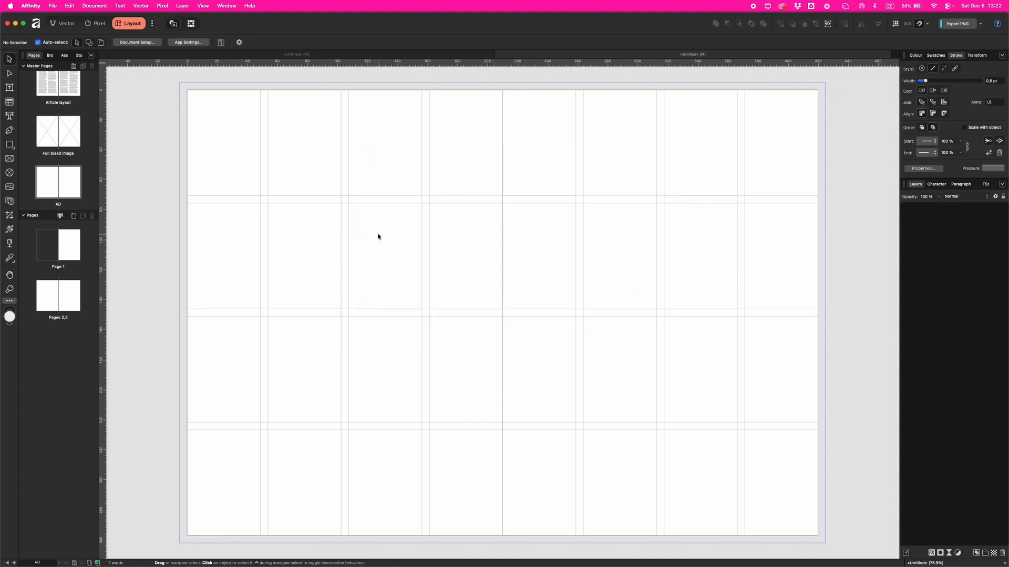
Apply the Grid, Header, Footer master to the Article layout master, conforming the page layout and replacing existing masters.
scroll(53, 110, up, 3)
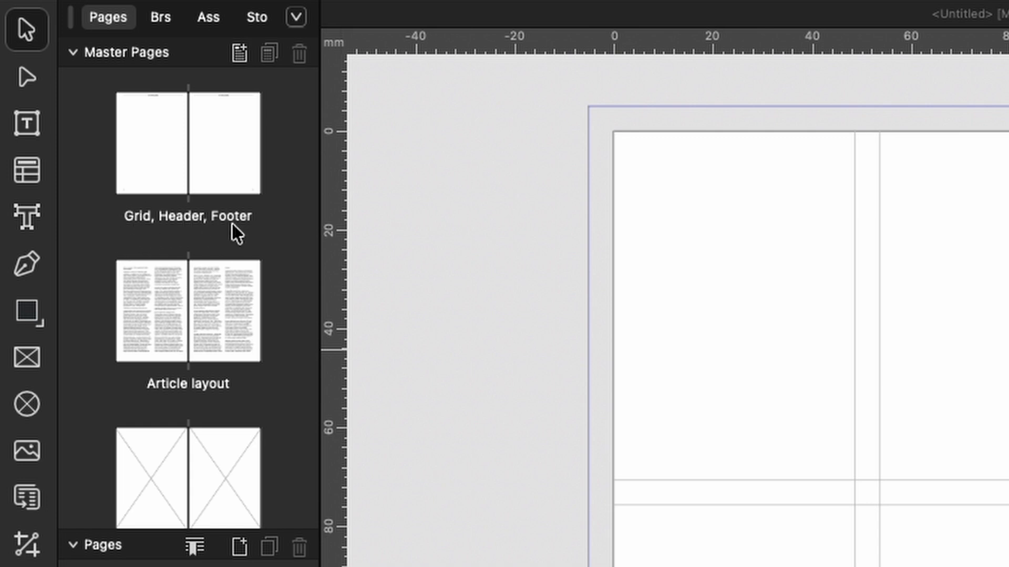
right_click(174, 320)
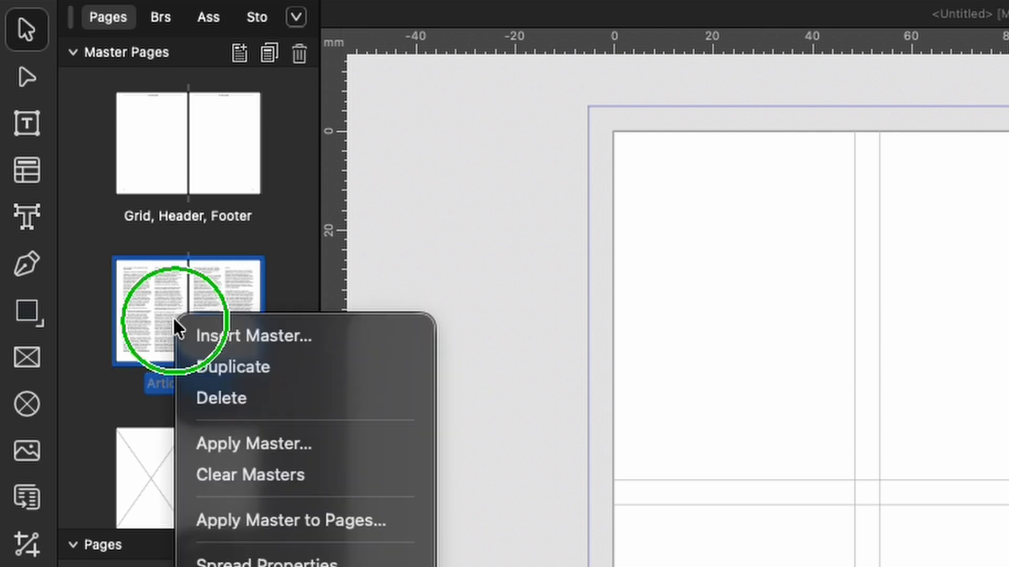
click(275, 444)
click(575, 156)
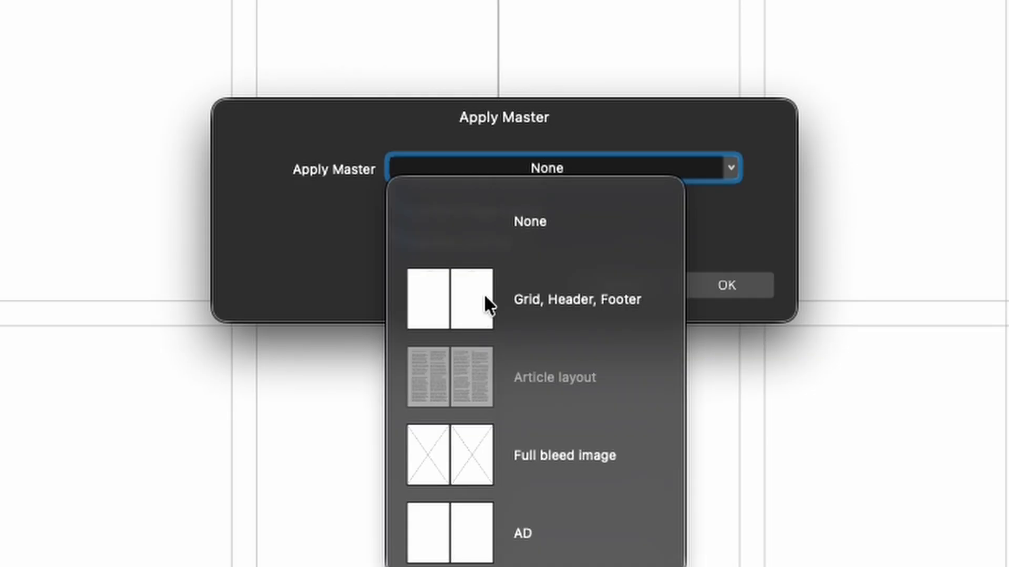
click(498, 196)
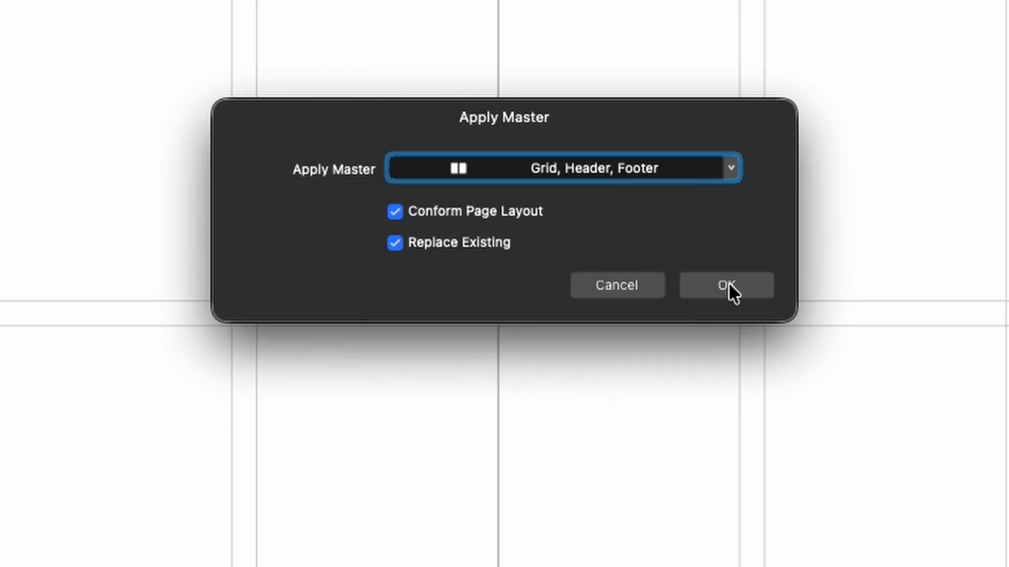
click(571, 191)
Apply the Grid, Header, Footer master to the Full bleed image master, keeping Conform Page Layout and Replace Existing enabled.
scroll(58, 167, down, 3)
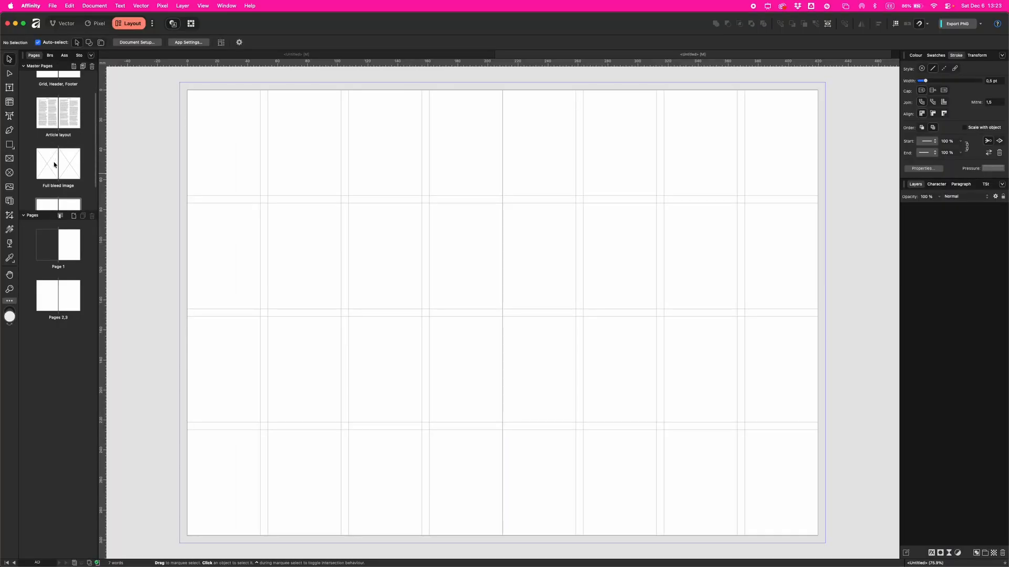
scroll(59, 167, down, 2)
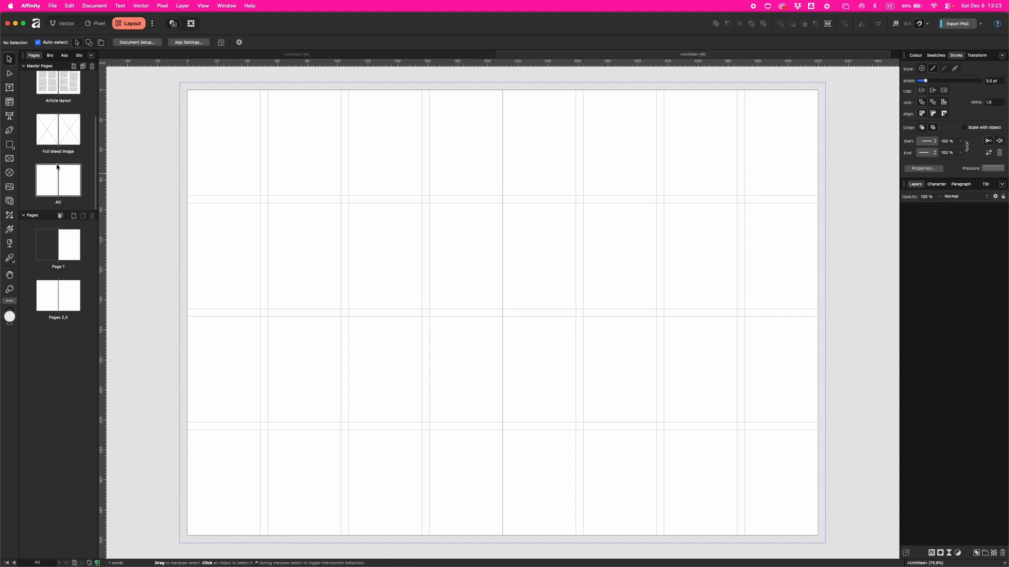
scroll(50, 163, up, 2)
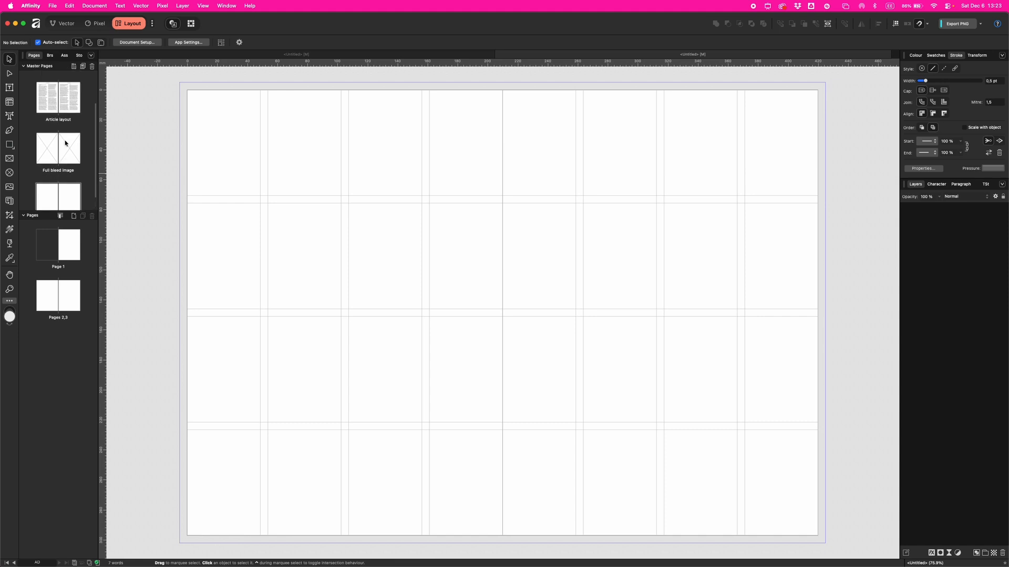
click(50, 169)
right_click(50, 168)
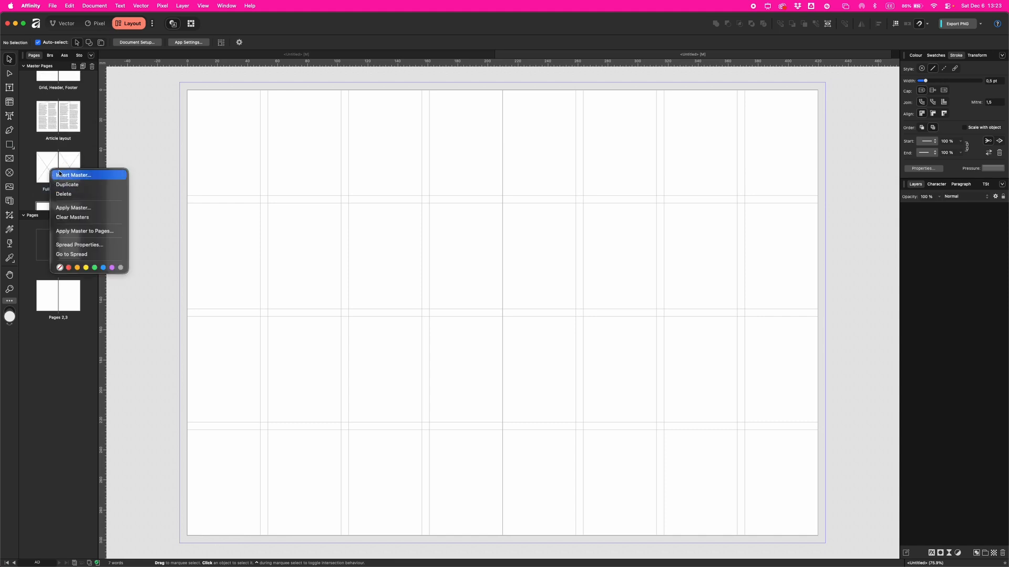
click(79, 208)
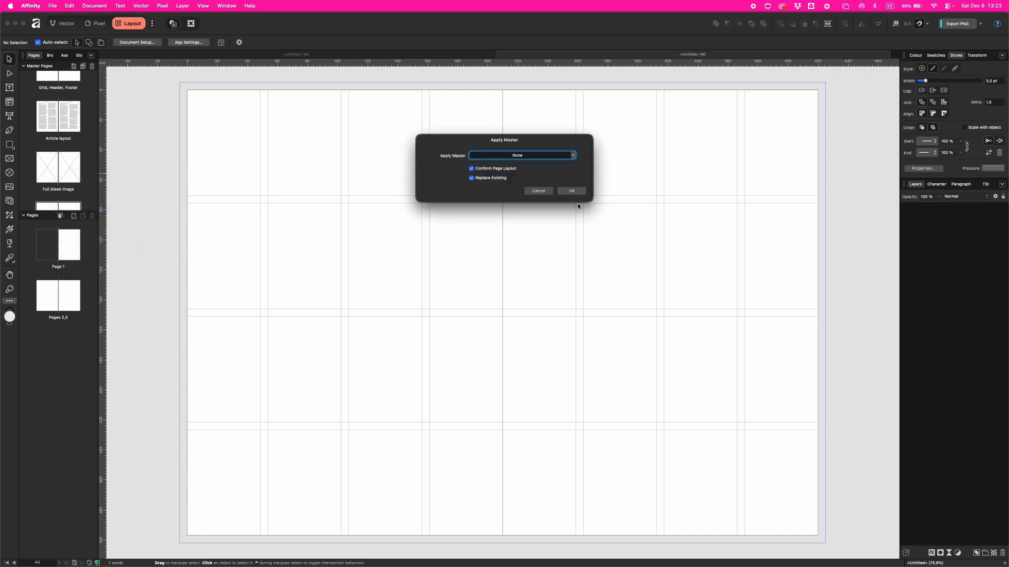
click(573, 156)
click(557, 177)
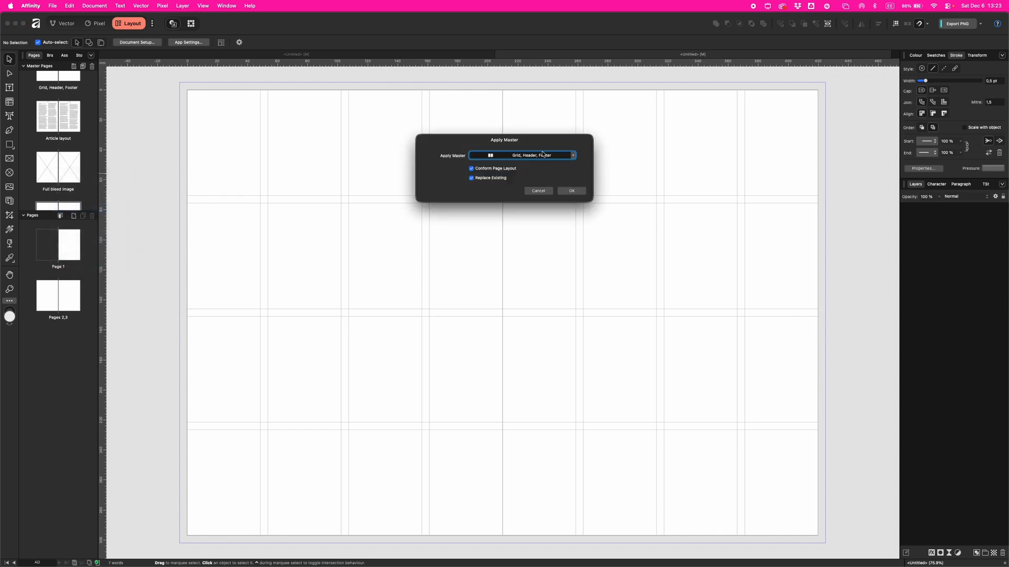
click(570, 192)
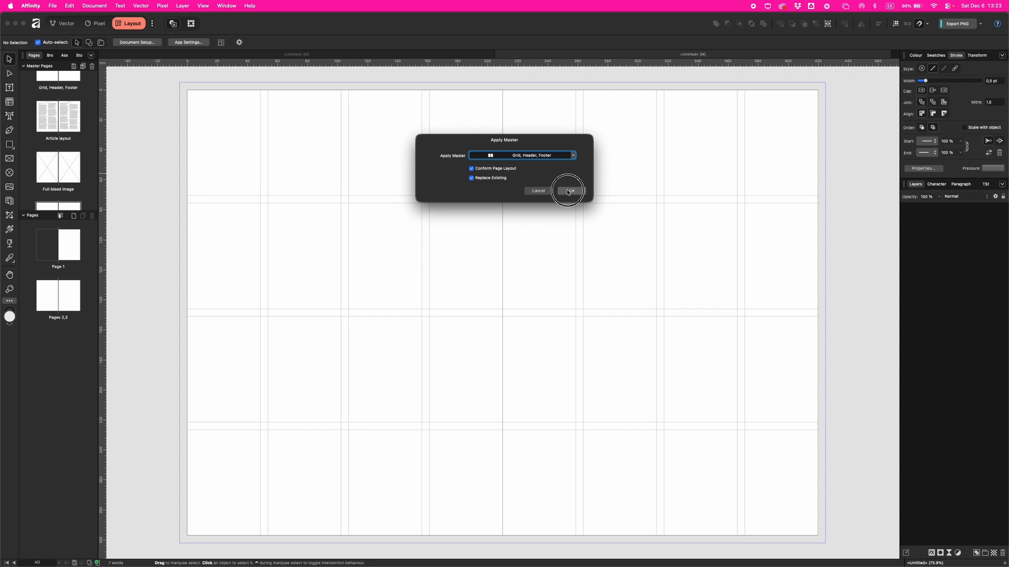
Open Page 1 and apply the Grid, Header, Footer master to it.
double_click(69, 247)
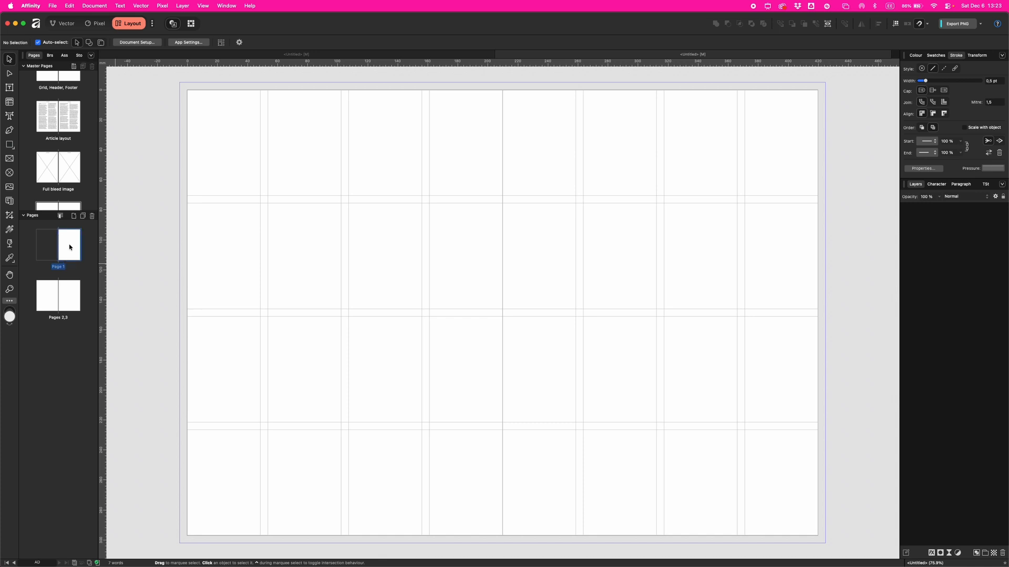
scroll(55, 125, up, 2)
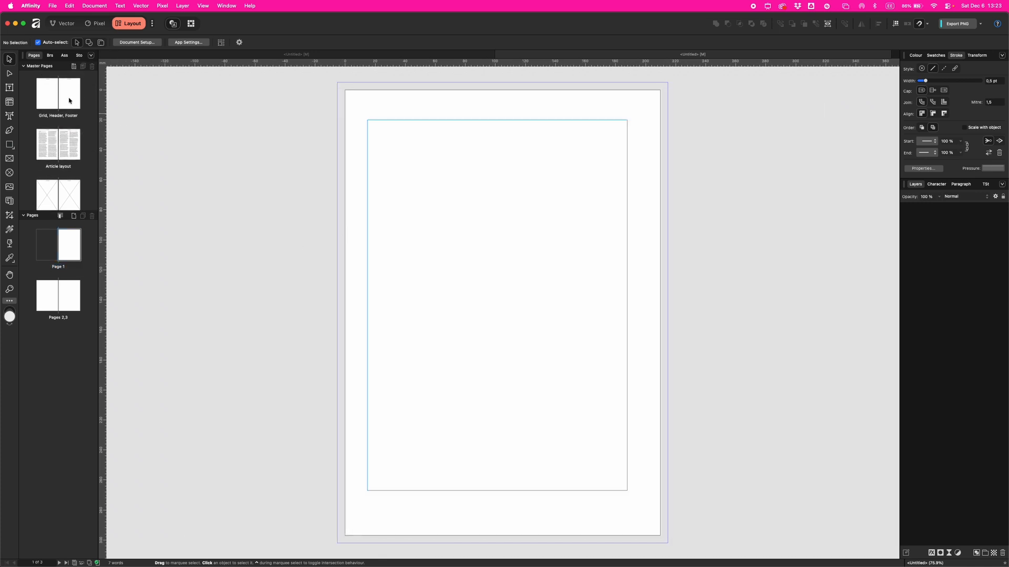
drag(69, 100, 410, 219)
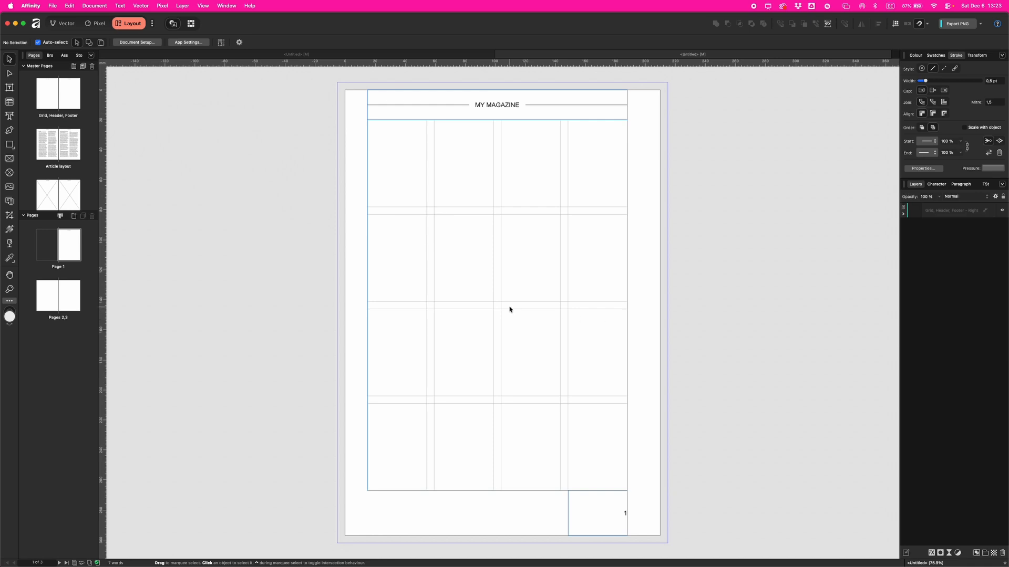
Apply the Article layout master to page 2 only, the left half of the Pages 2,3 spread.
scroll(509, 309, down, 10)
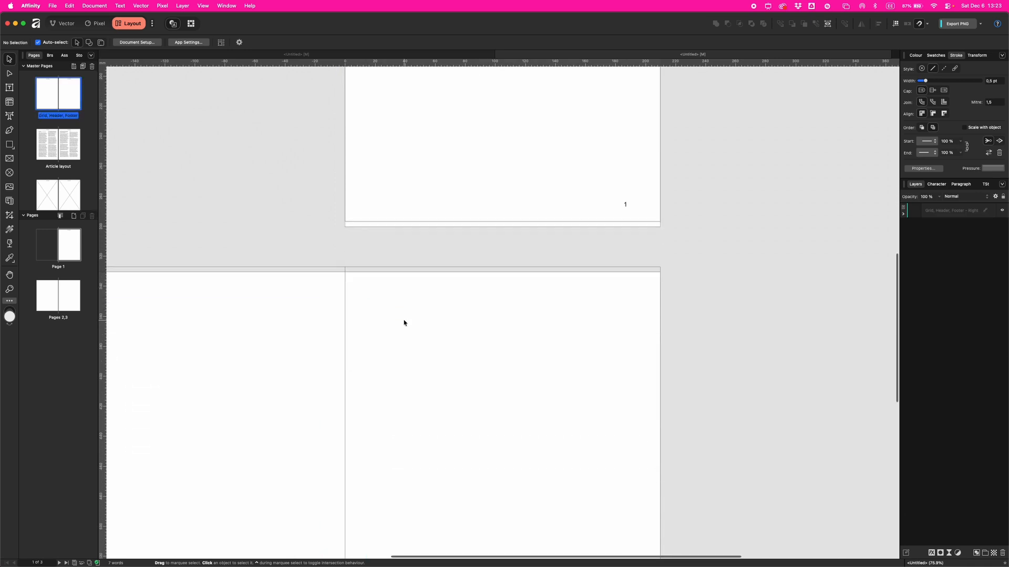
scroll(405, 323, down, 6)
scroll(402, 323, left, 5)
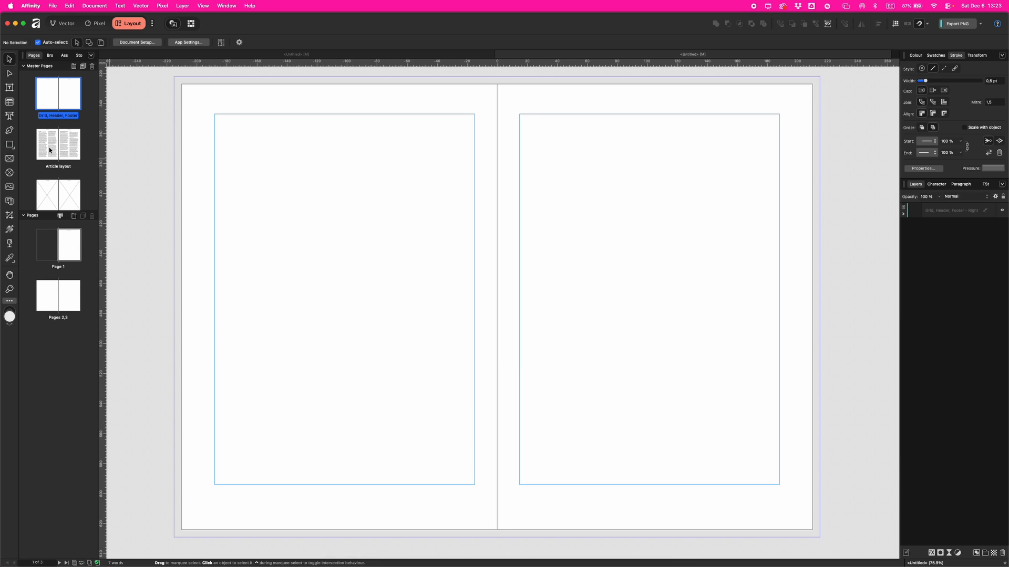
drag(58, 146, 47, 299)
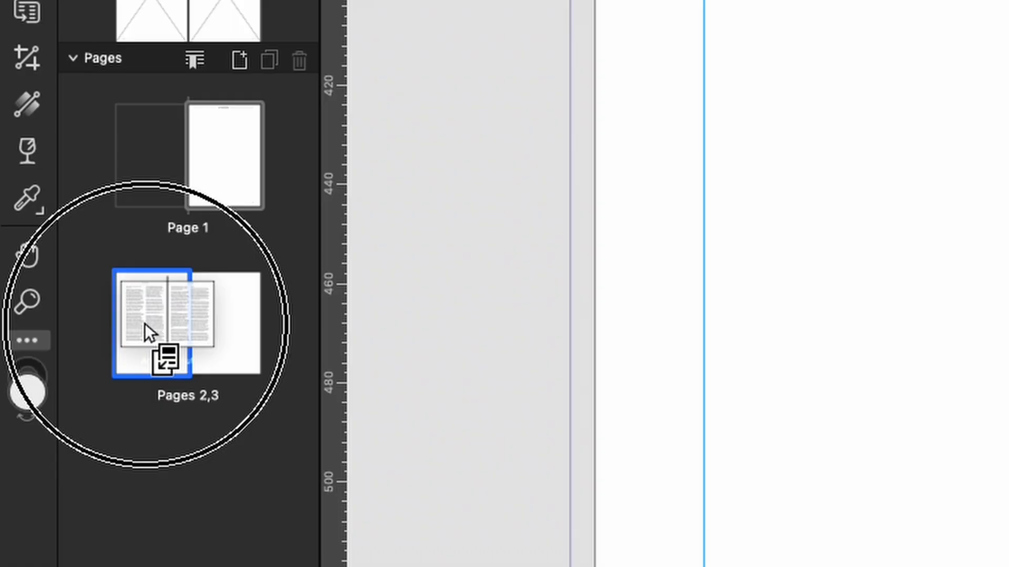
drag(144, 323, 146, 325)
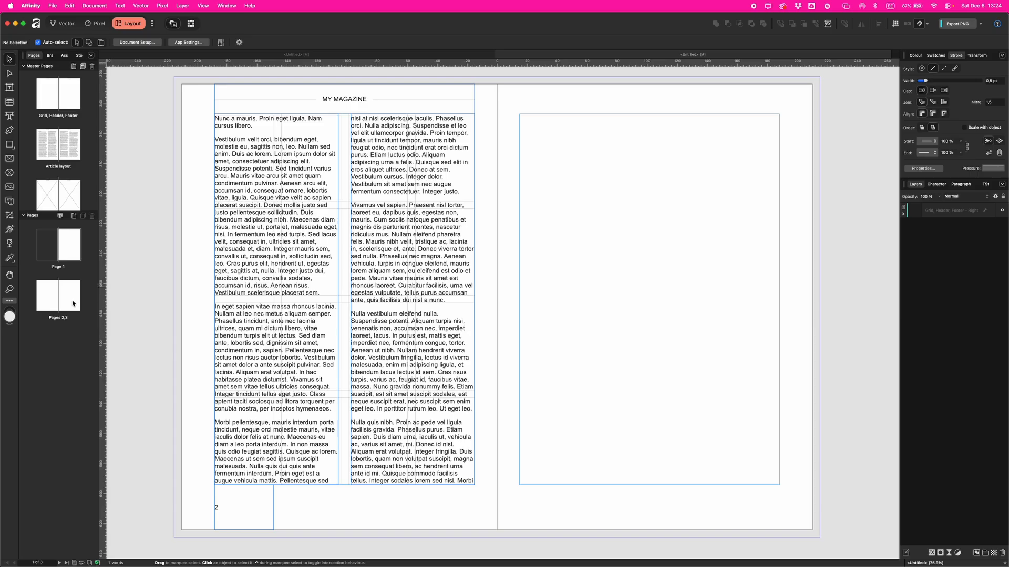
Apply the AD master to page 3 only, with Replace Existing on, content set to Migrate and Conform Pages set to Size.
click(75, 302)
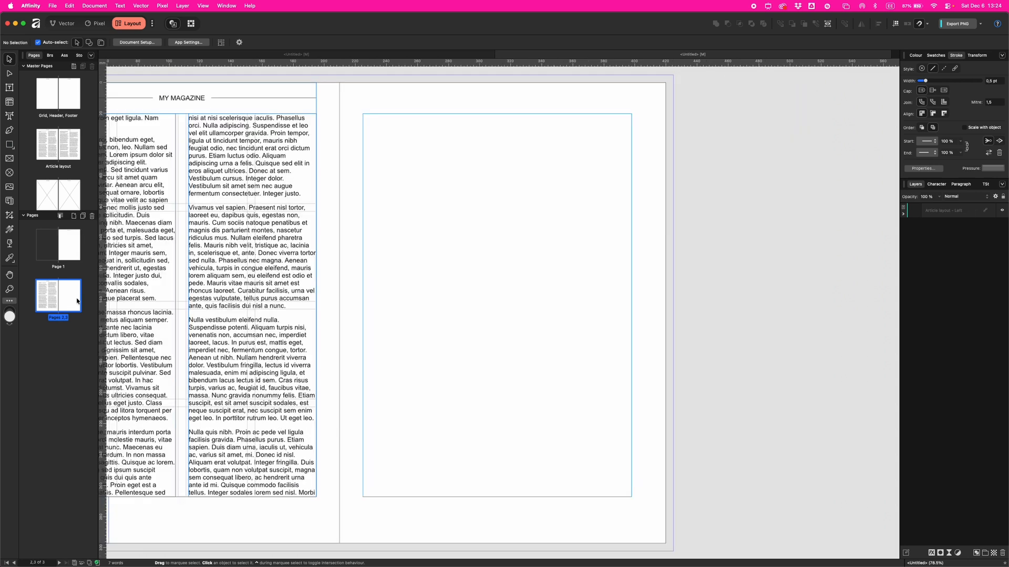
click(71, 300)
right_click(69, 292)
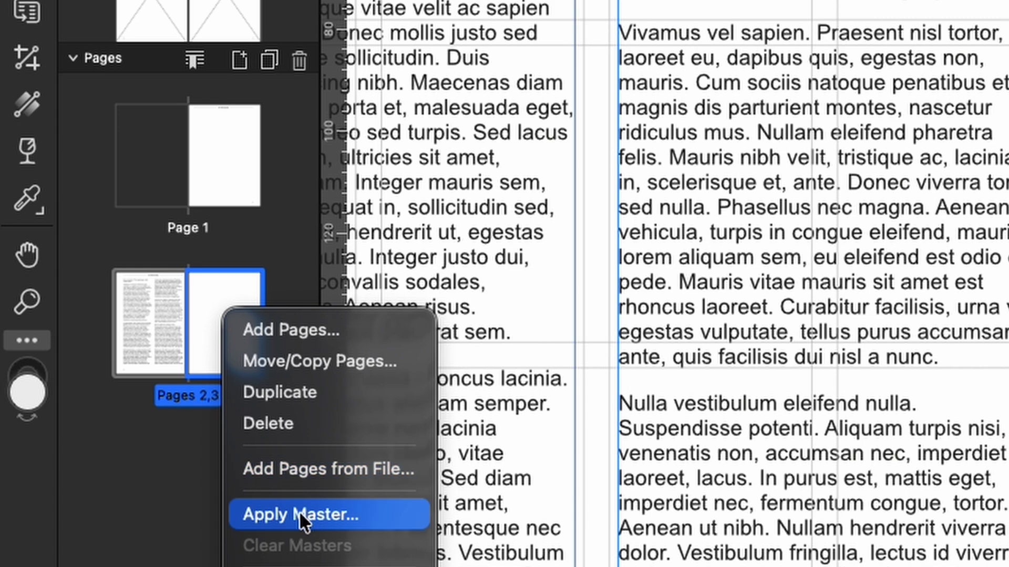
click(298, 511)
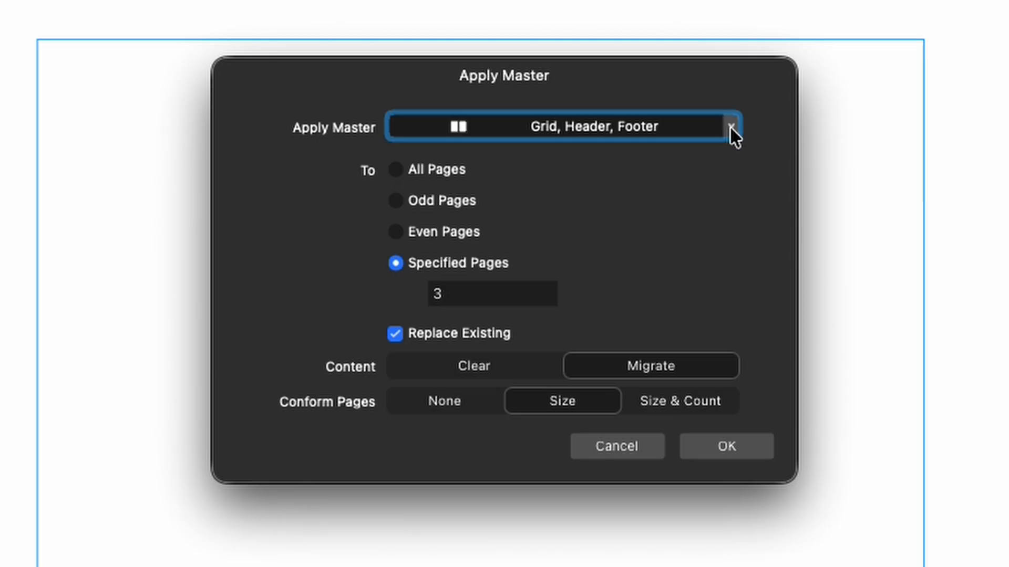
click(572, 140)
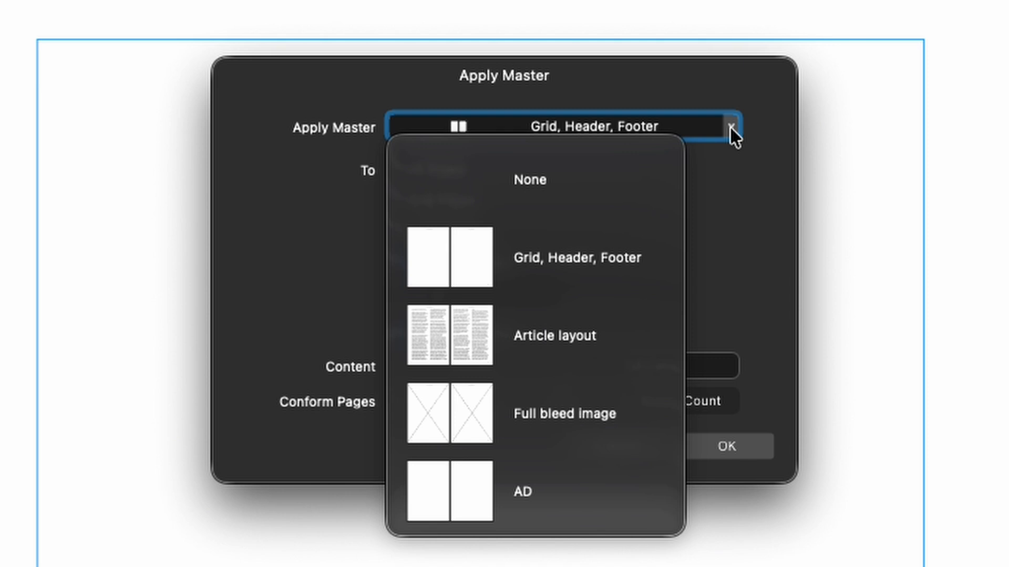
click(525, 501)
click(746, 447)
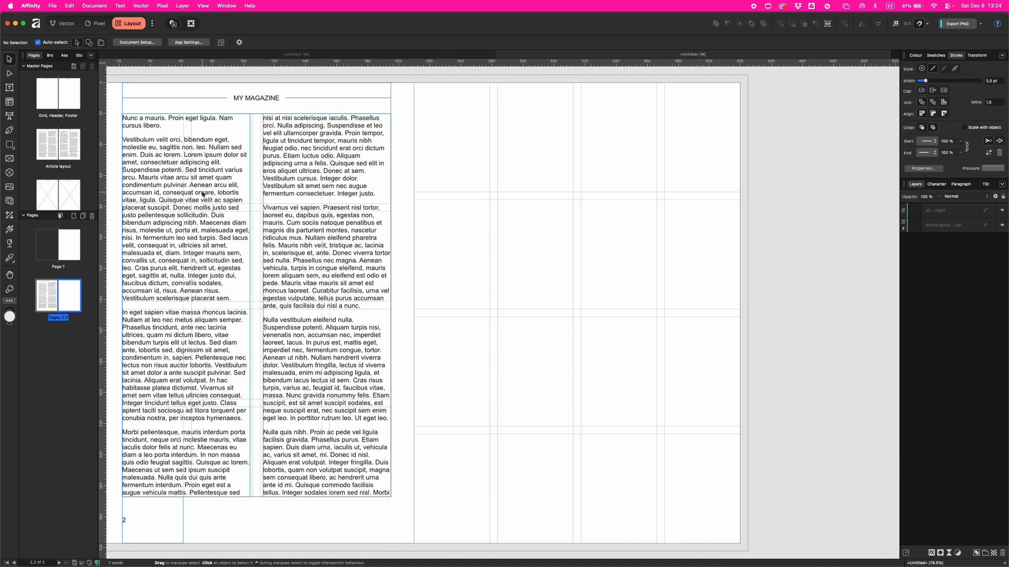
Open the Article layout master and resize its text frames to narrow the gap between the two columns on each page.
double_click(49, 147)
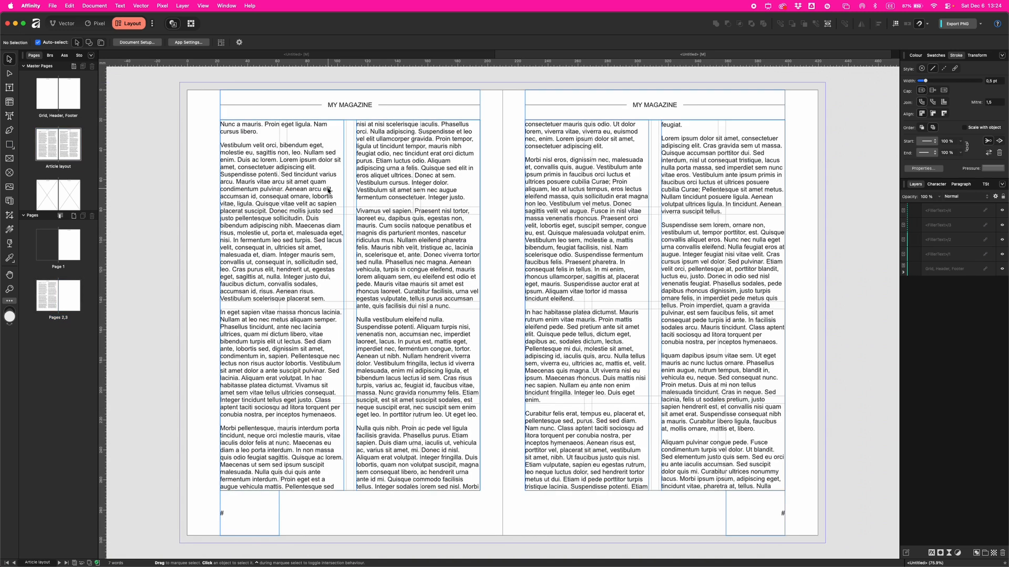
click(344, 305)
drag(344, 306, 346, 306)
drag(649, 305, 658, 306)
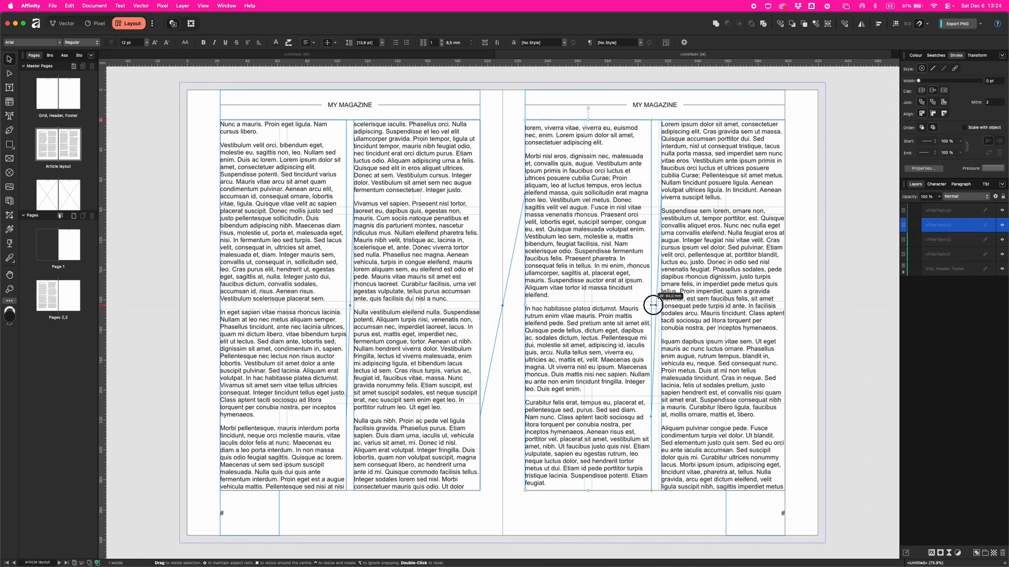
click(663, 306)
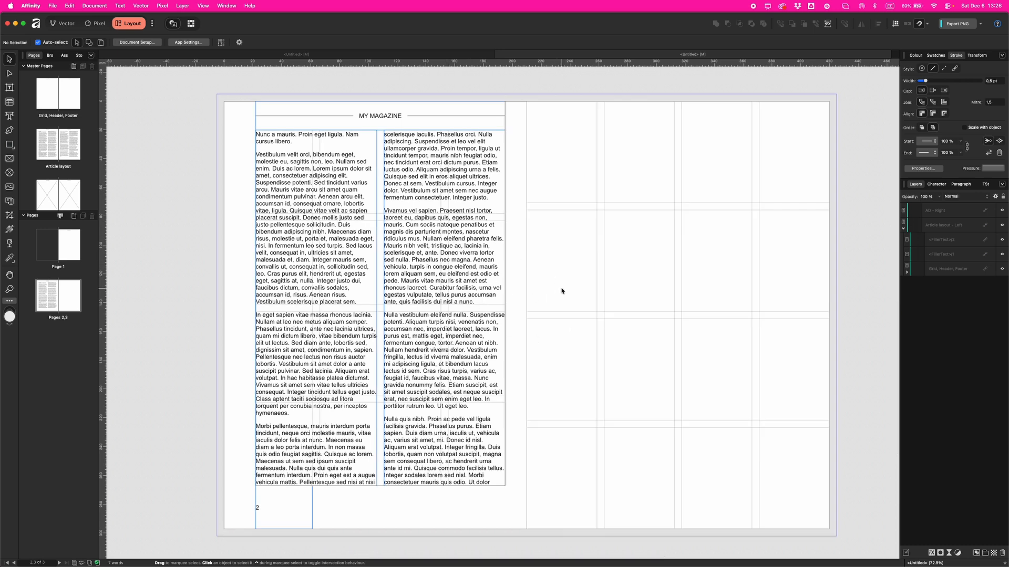
Edit the Article layout master detached on page 2 and delete the text frame in the page's left column.
click(905, 229)
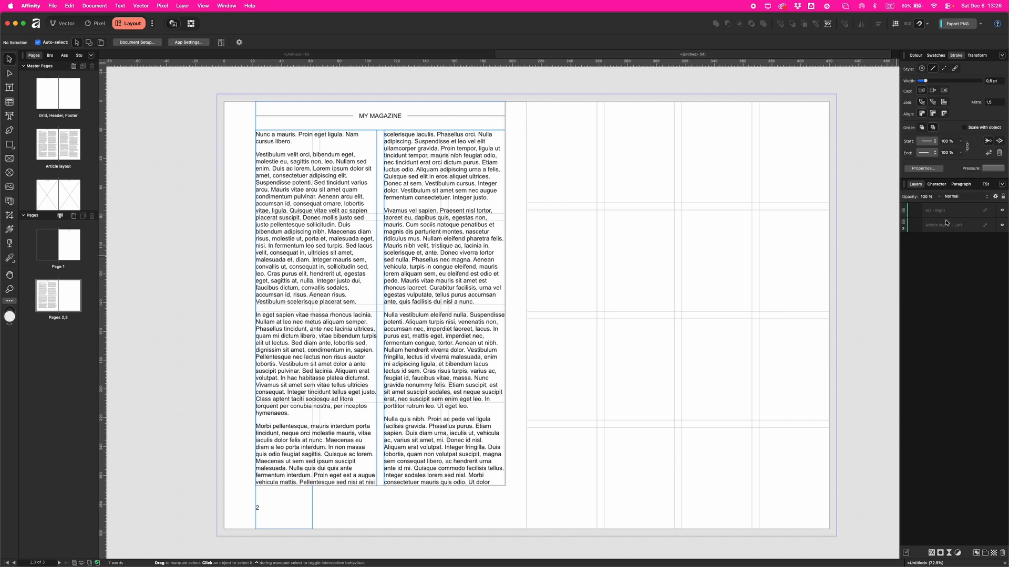
click(946, 224)
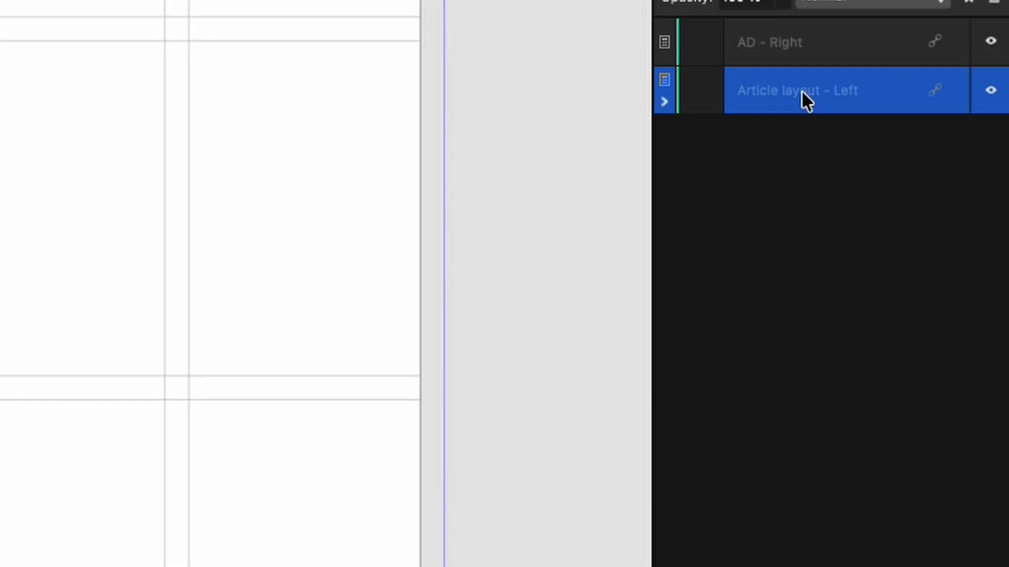
right_click(801, 90)
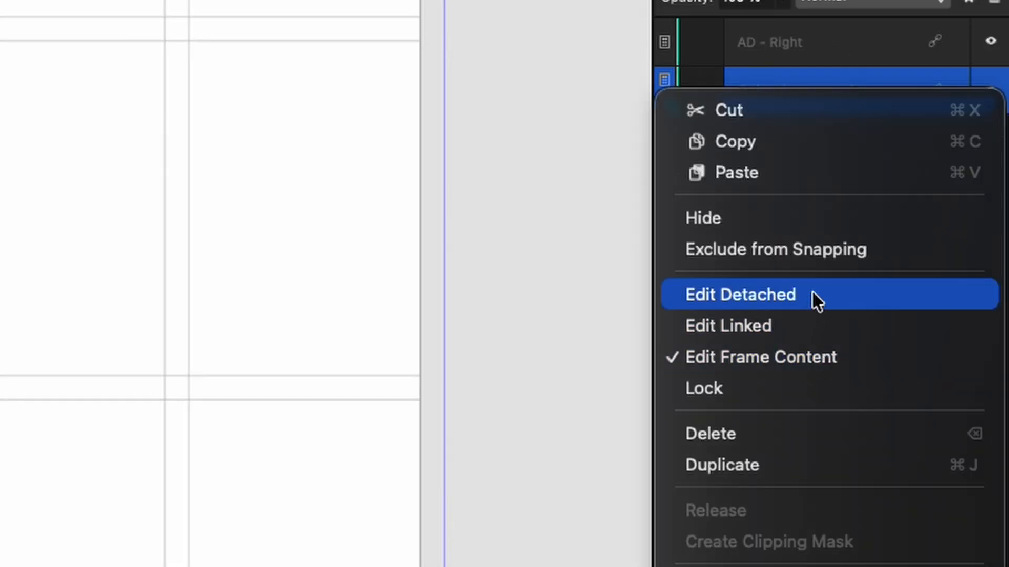
click(813, 293)
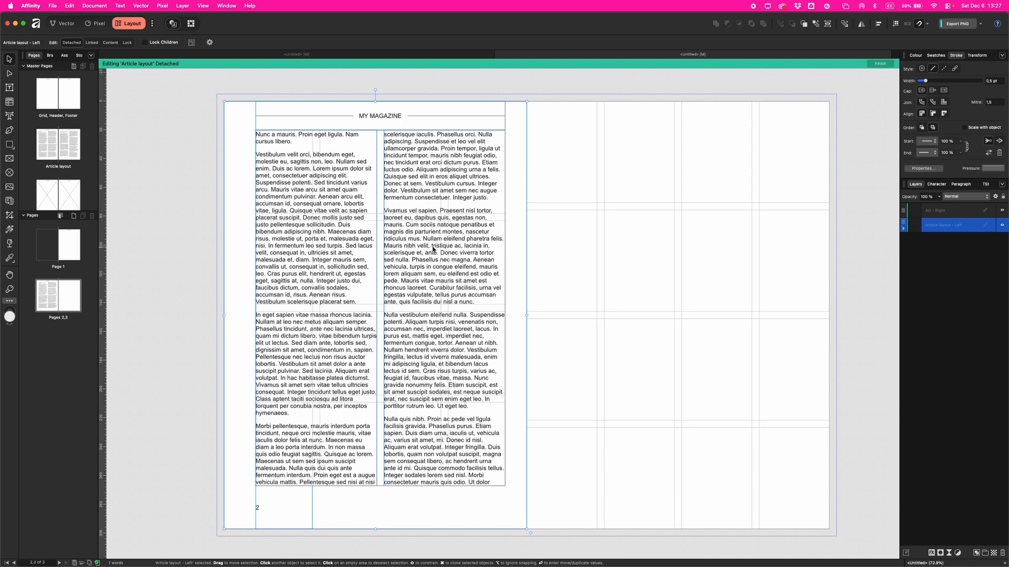
click(433, 250)
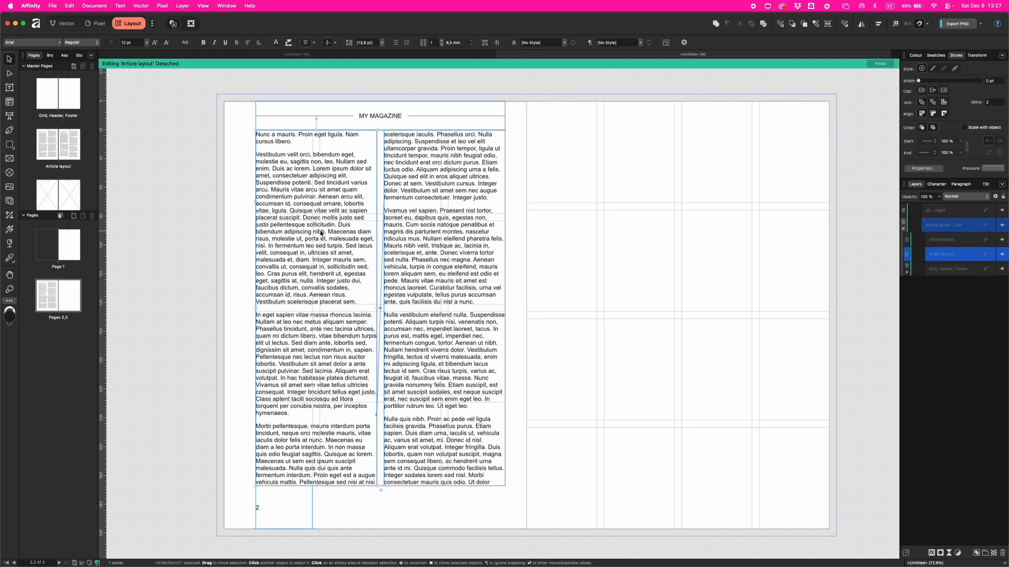
key(Delete)
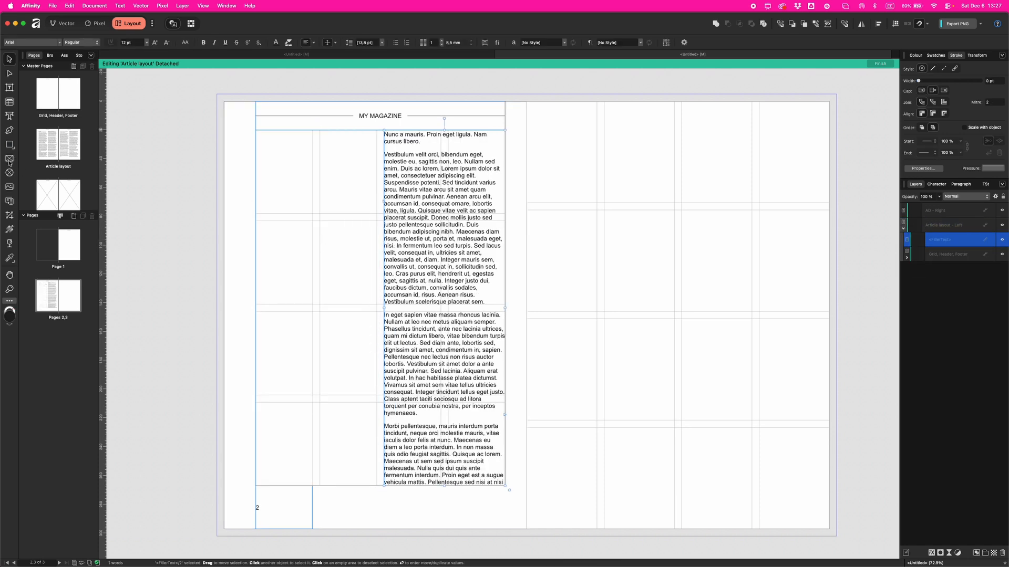
Draw a picture frame over page 2's empty left column out to the bleed and fill it with the first forest stock photo.
click(9, 159)
drag(217, 94, 376, 536)
click(79, 55)
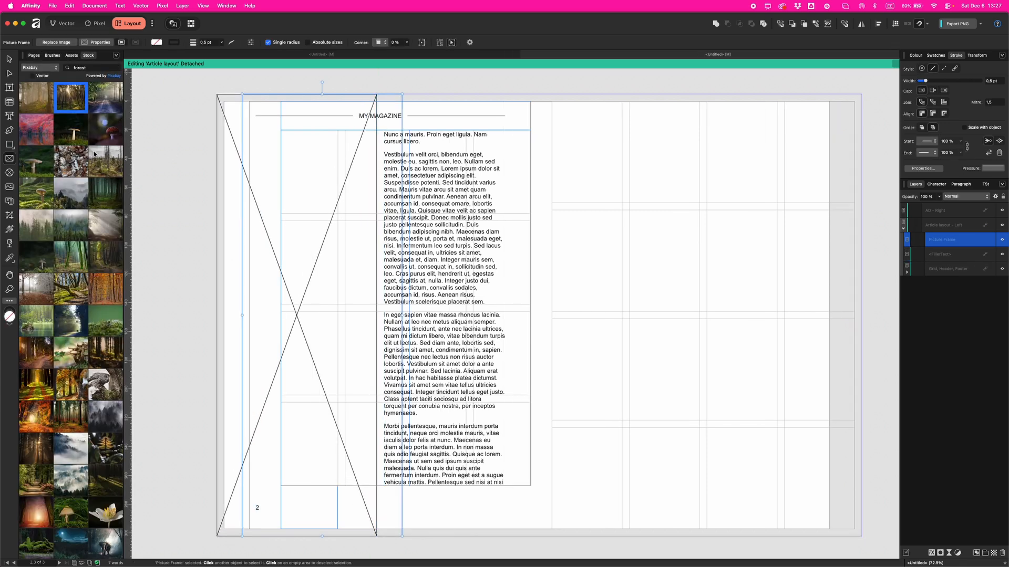
drag(39, 101, 292, 234)
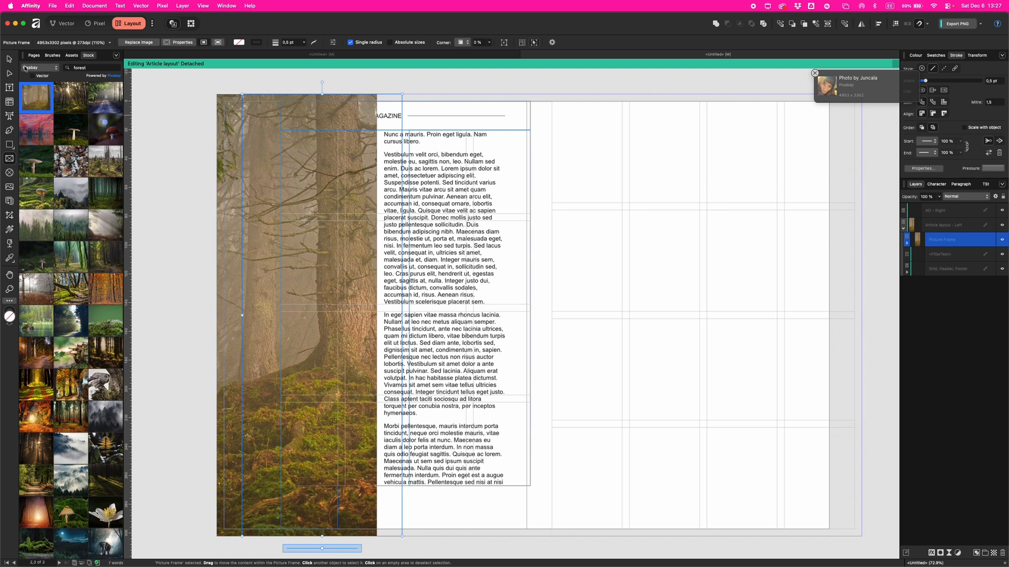
Check the available stock photo sources, hide the Stock panel and show it again.
click(50, 68)
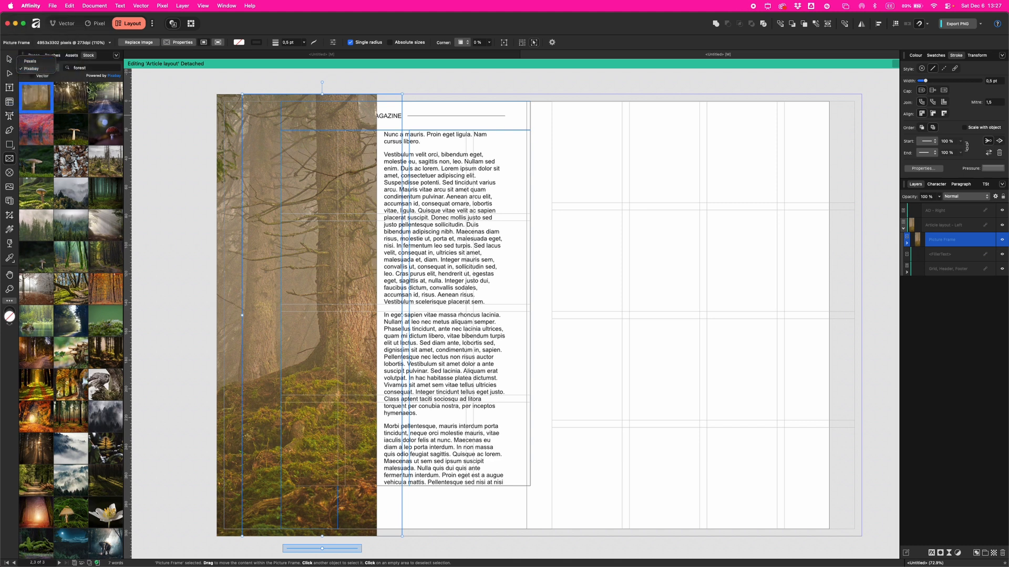
click(90, 56)
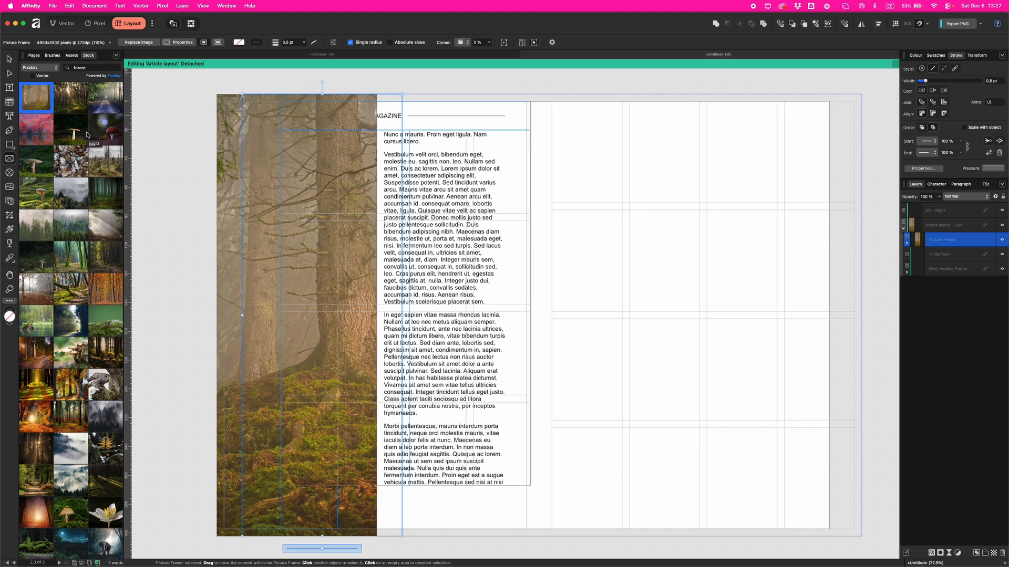
click(227, 6)
mouse_move(271, 187)
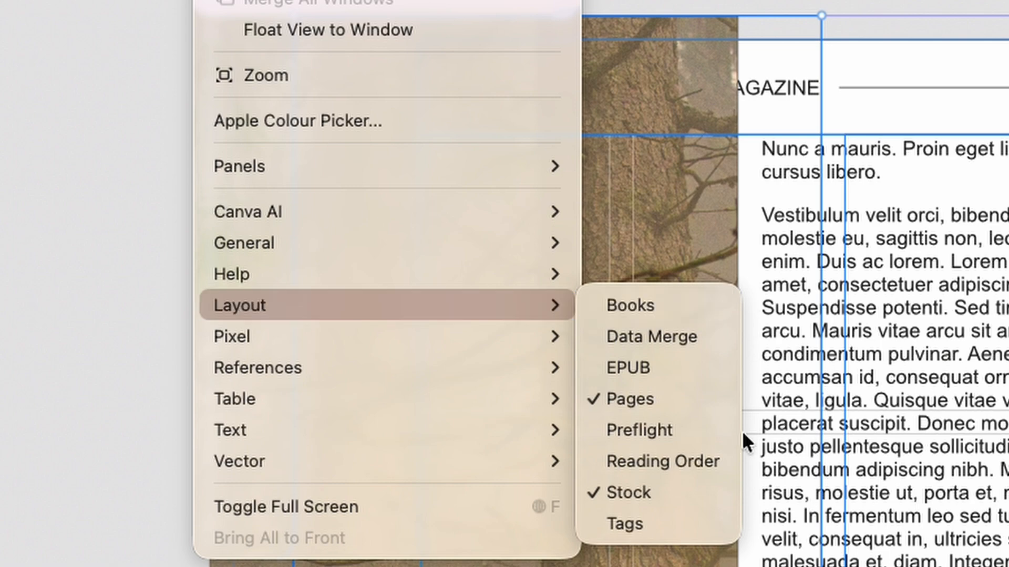
click(697, 494)
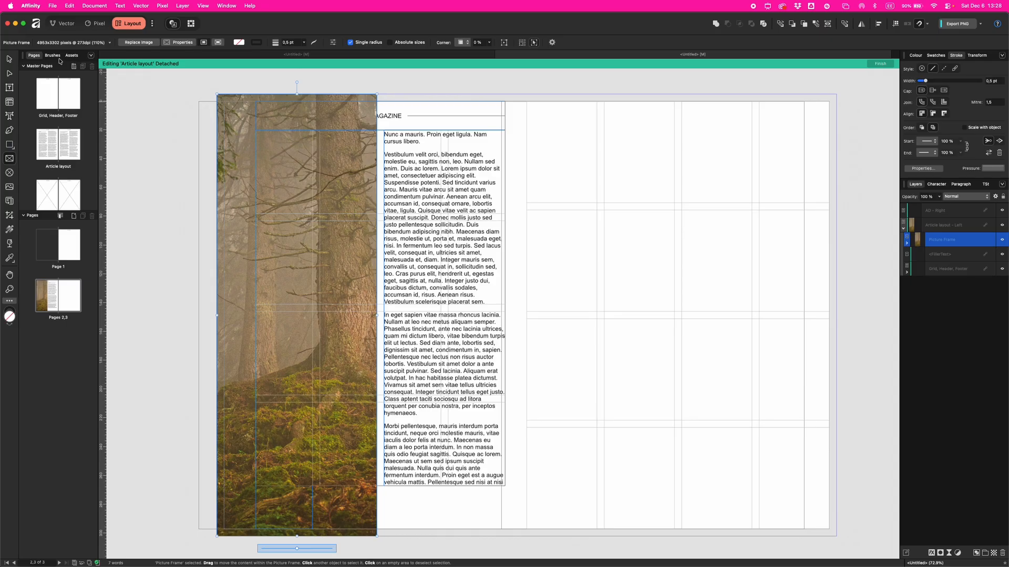
click(225, 6)
mouse_move(316, 182)
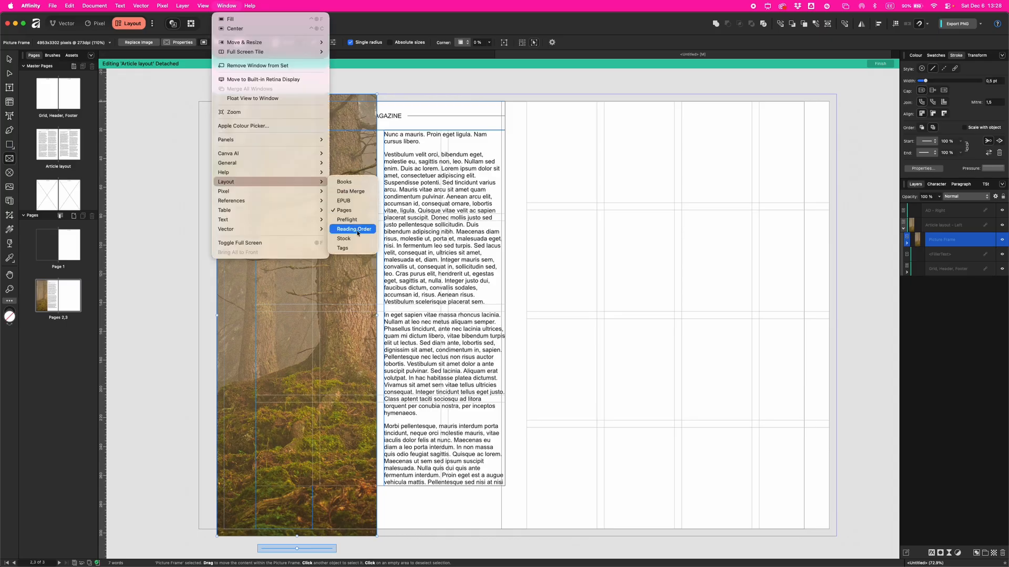
click(356, 241)
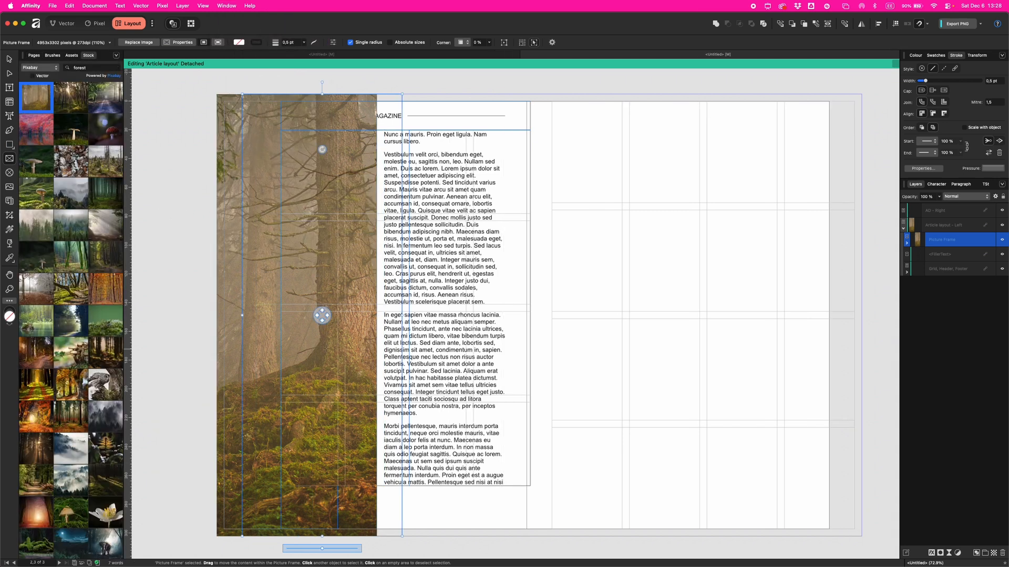
Shift the forest photo to the left inside its picture frame on page 2 to adjust the crop.
key(v)
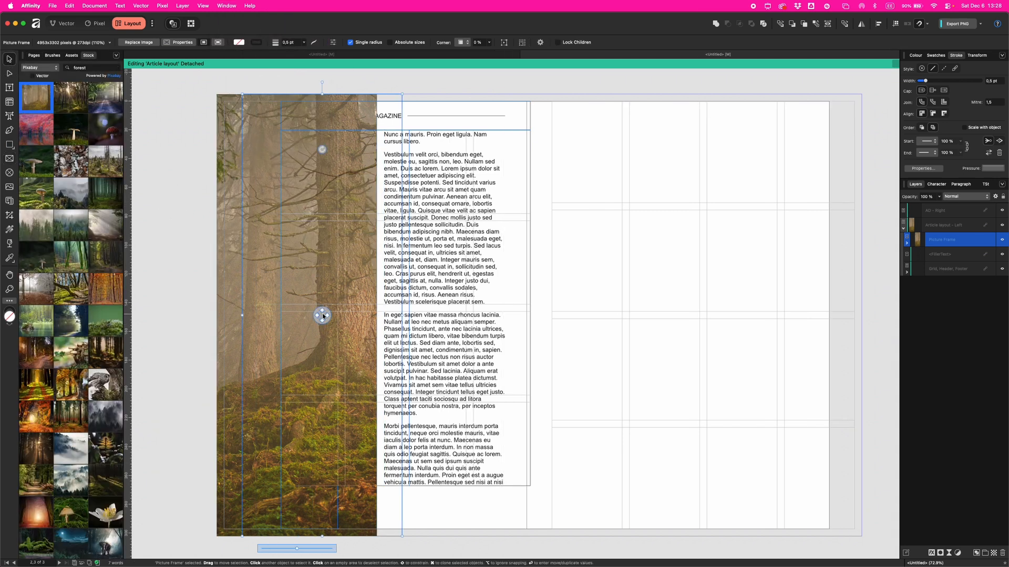
drag(323, 315, 278, 315)
key(super+z)
scroll(311, 318, down, 2)
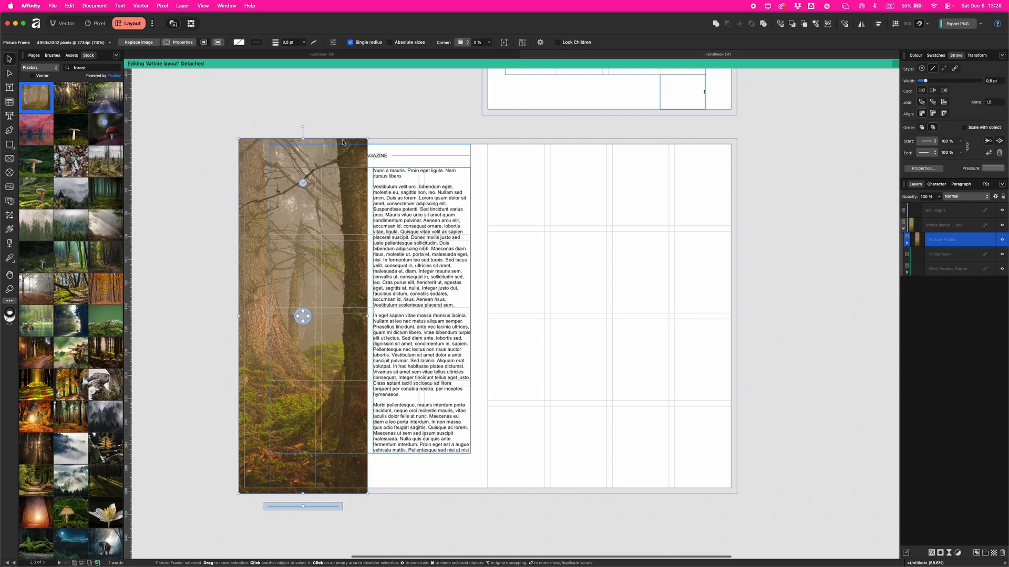
mouse_move(303, 138)
mouse_down()
mouse_move(298, 171)
mouse_move(300, 138)
mouse_up()
Edit the nested Grid, Header, Footer master detached on page 2, delete its MY MAGAZINE header text and line, and finish detached editing.
click(384, 159)
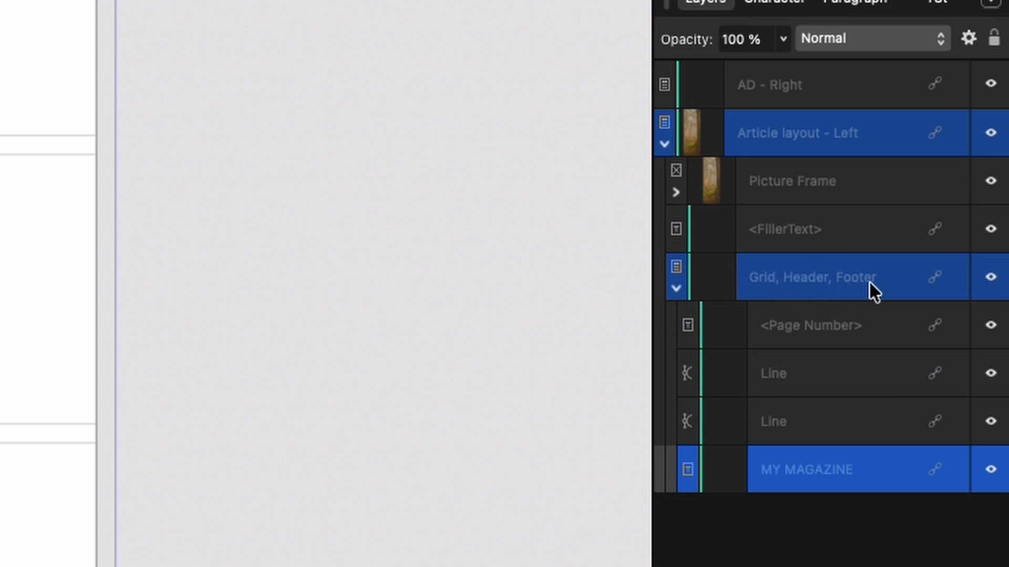
right_click(827, 279)
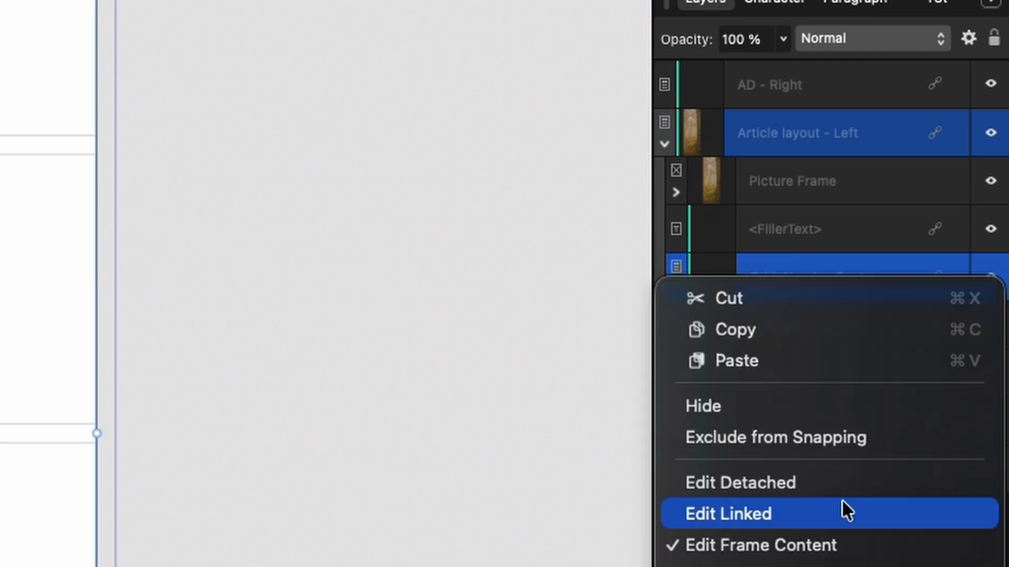
click(850, 482)
click(424, 161)
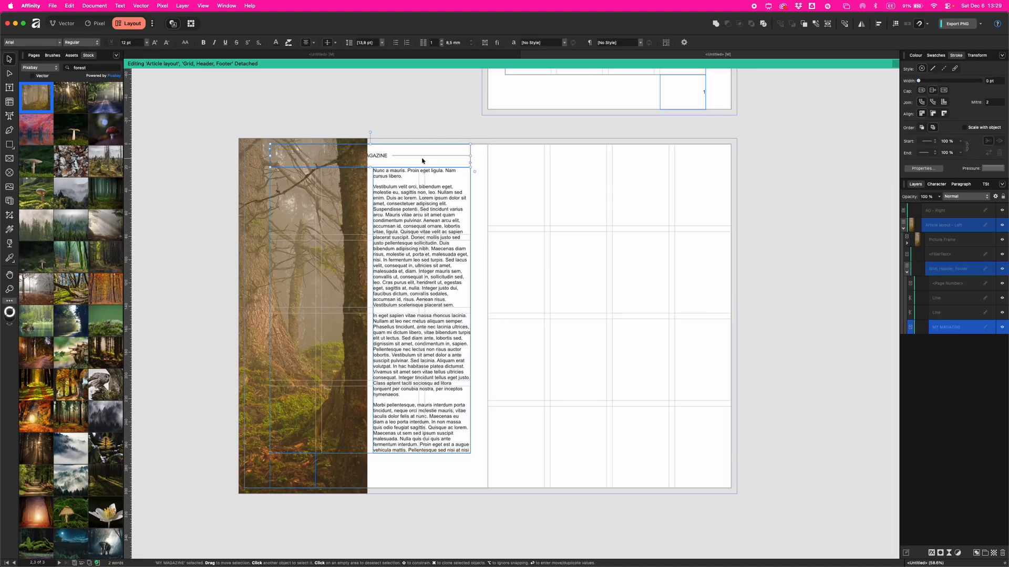
key(Delete)
key(Delete)
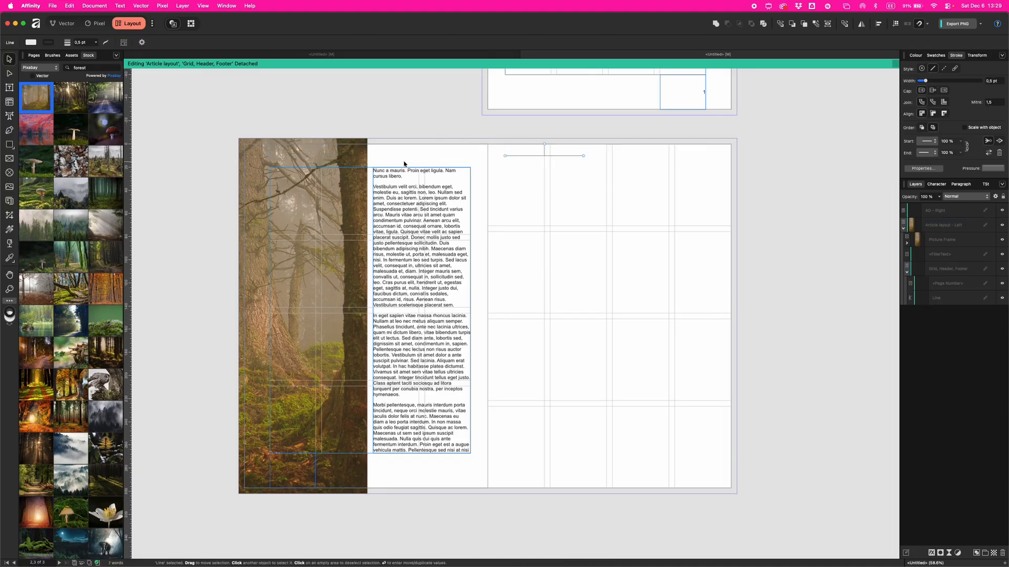
click(475, 163)
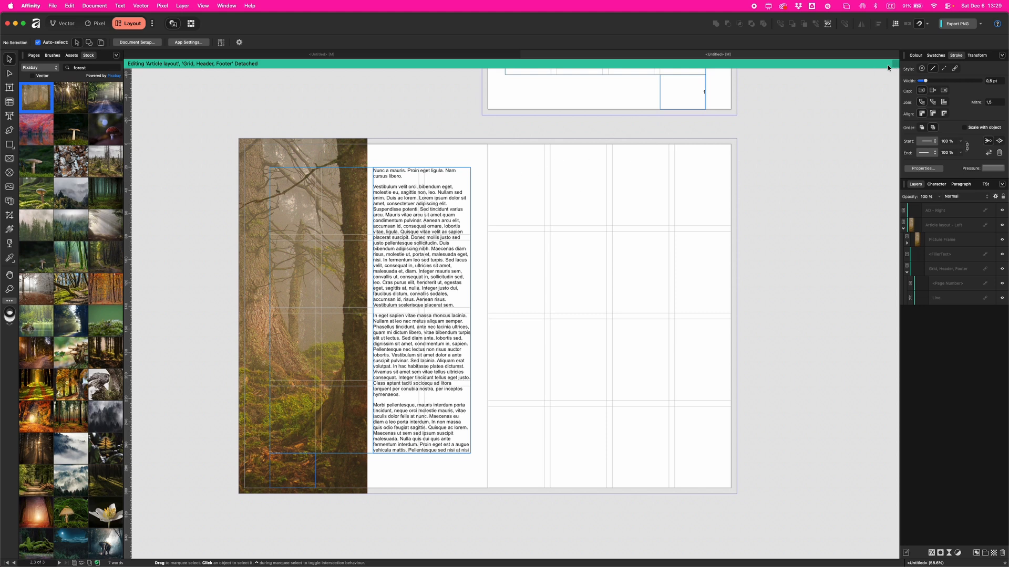
drag(899, 67, 904, 66)
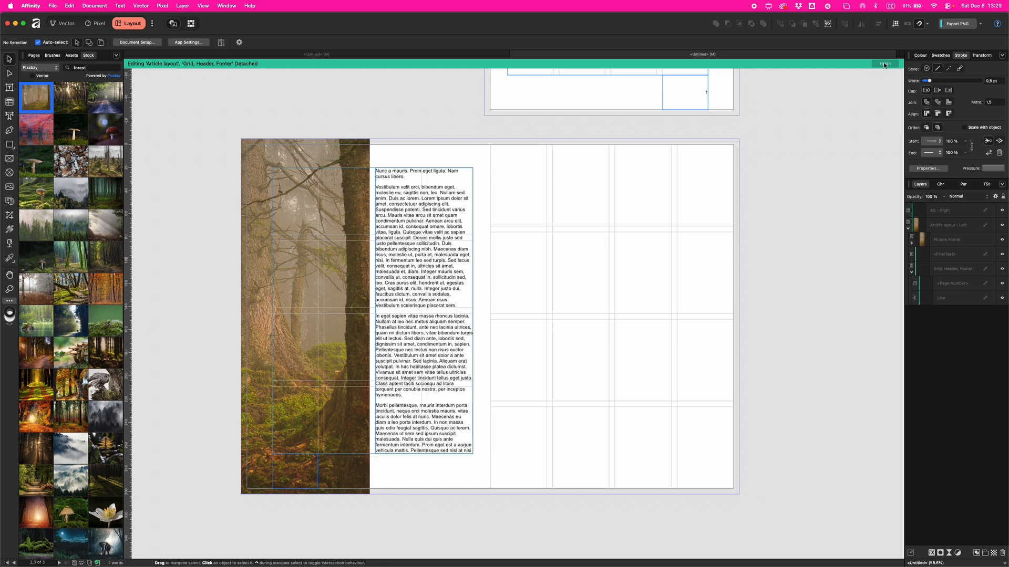
click(884, 64)
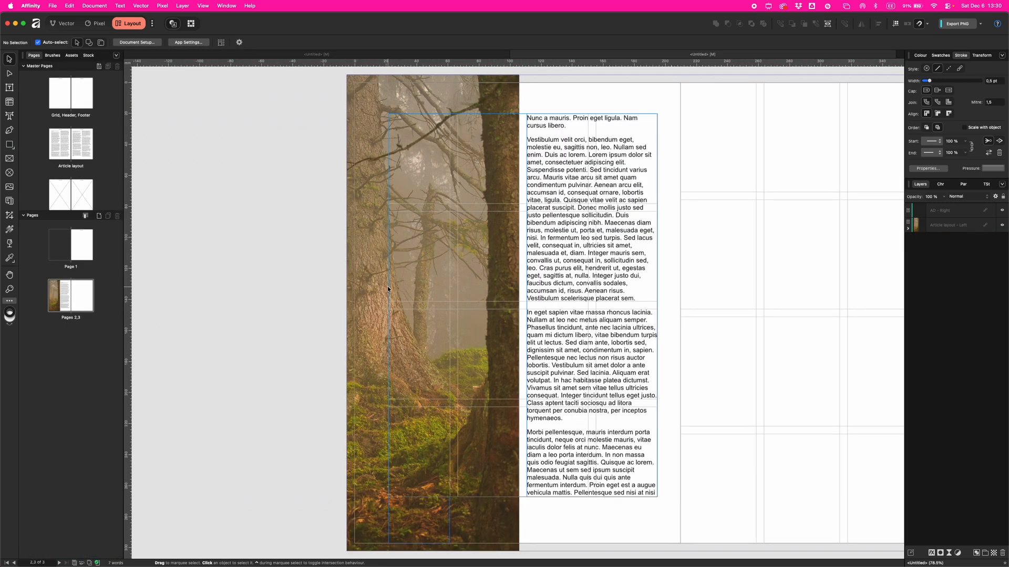
Review the original Article layout master and return to the Pages 2,3 spread.
double_click(57, 155)
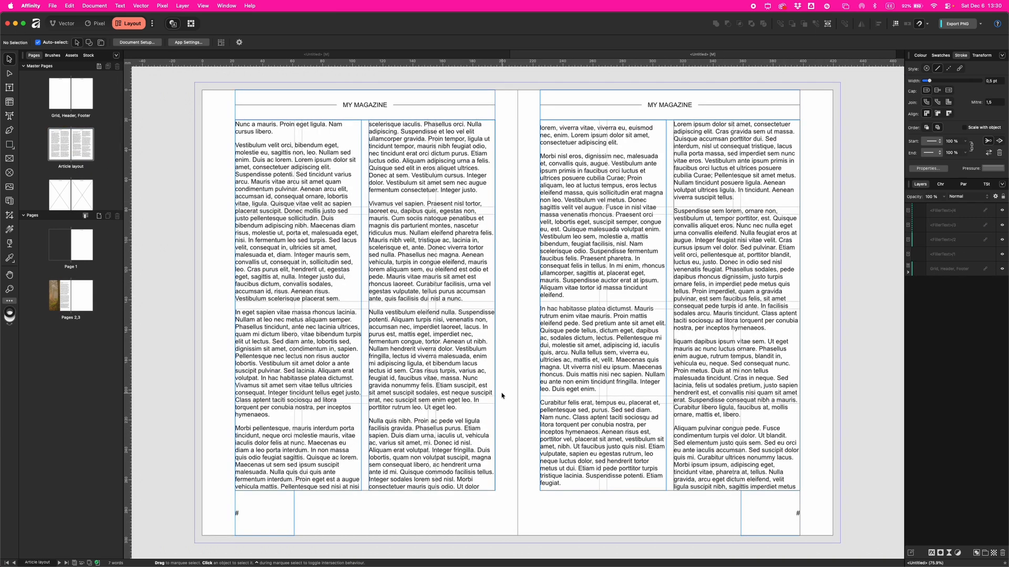
double_click(57, 307)
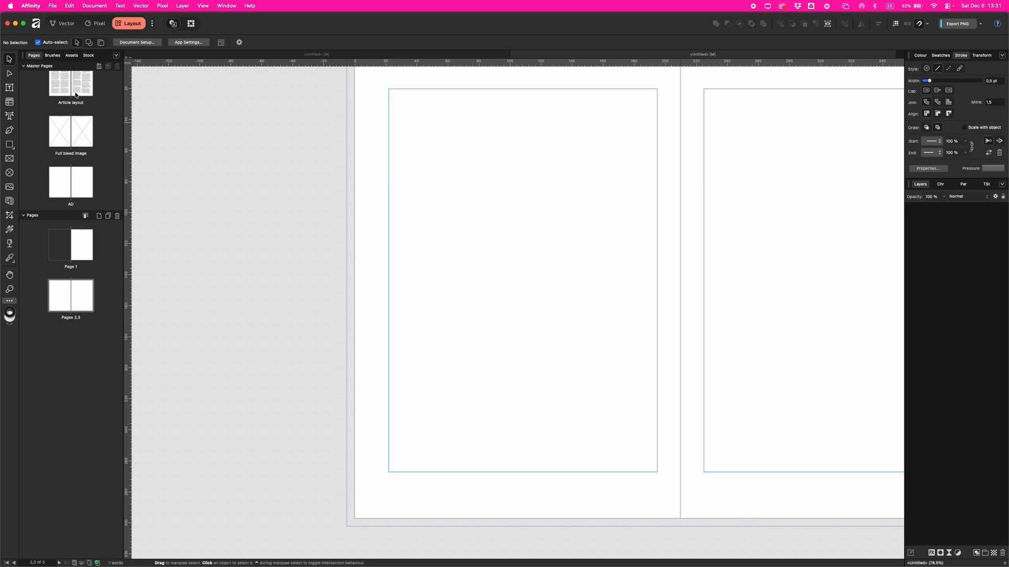
scroll(88, 123, up, 2)
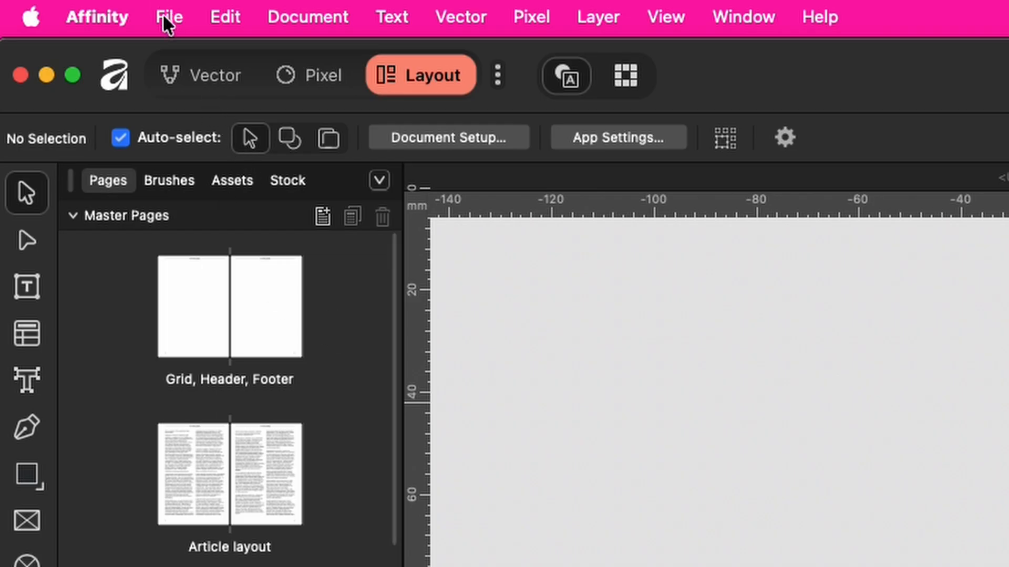
Export the document as a template named MY MAG to the Desktop.
click(167, 18)
mouse_move(377, 468)
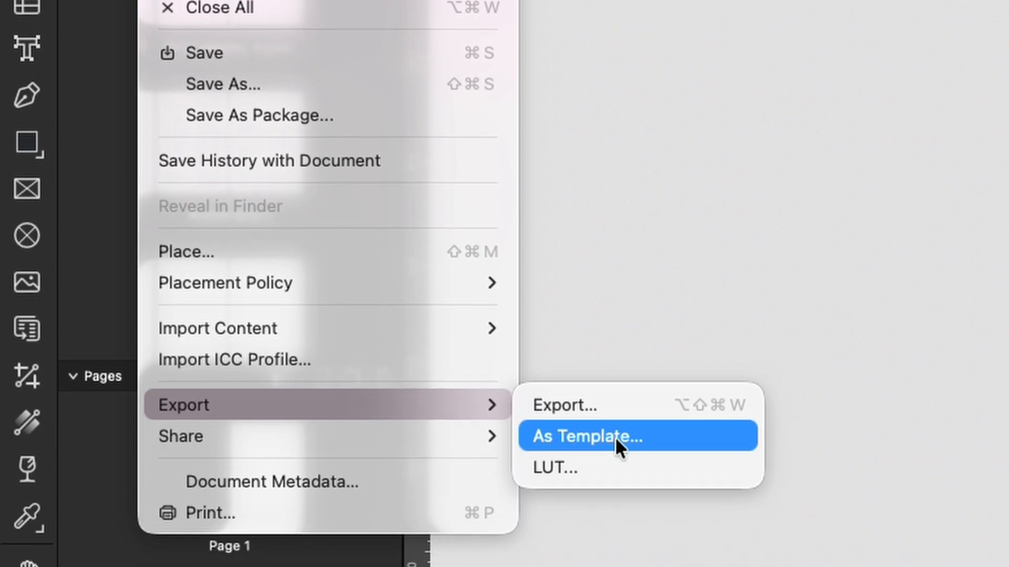
click(615, 507)
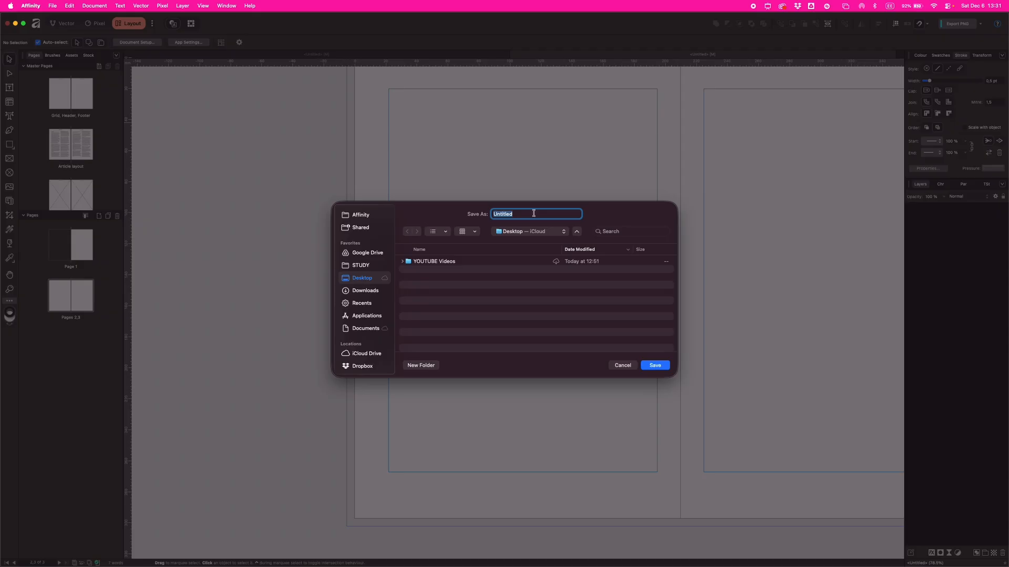
click(655, 365)
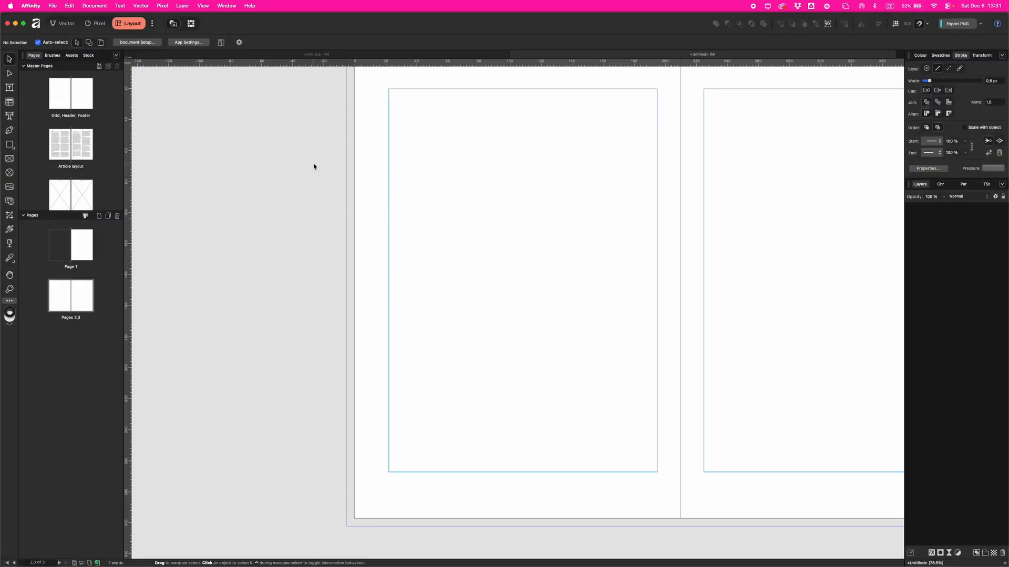
Open MY MAG.aftemplate from the Desktop to start a document based on the template.
click(52, 8)
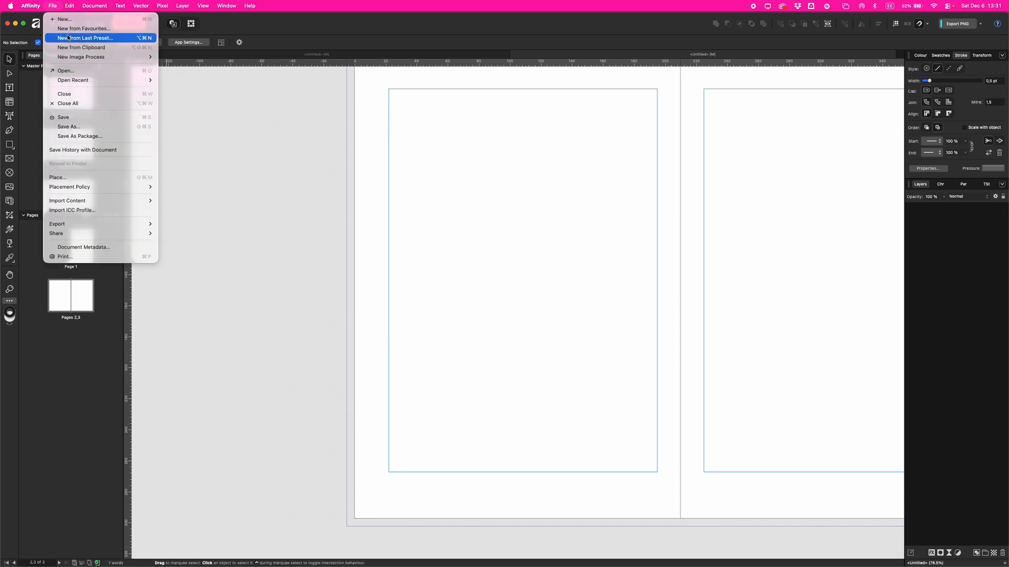
click(74, 36)
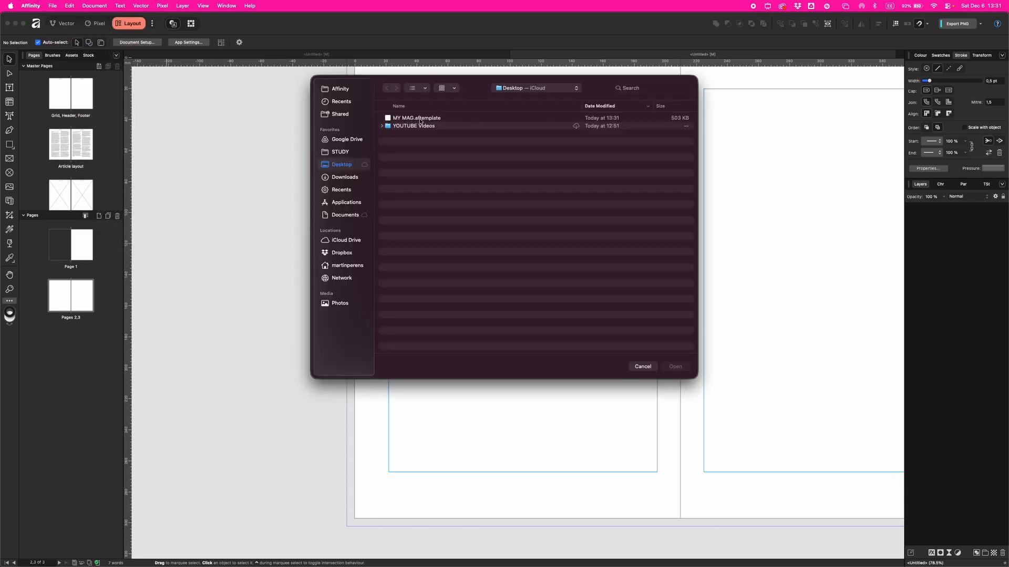
click(421, 119)
click(675, 367)
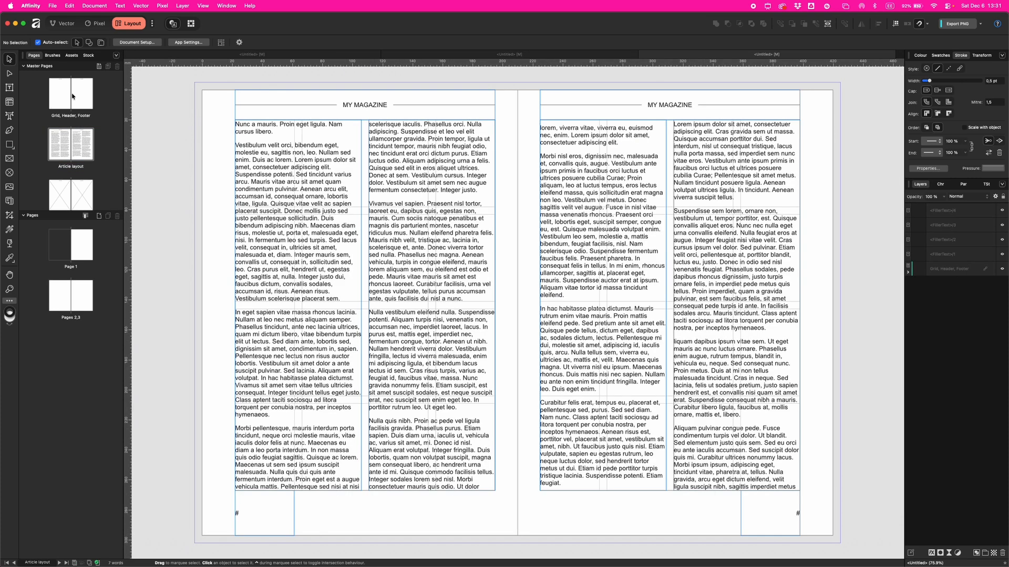